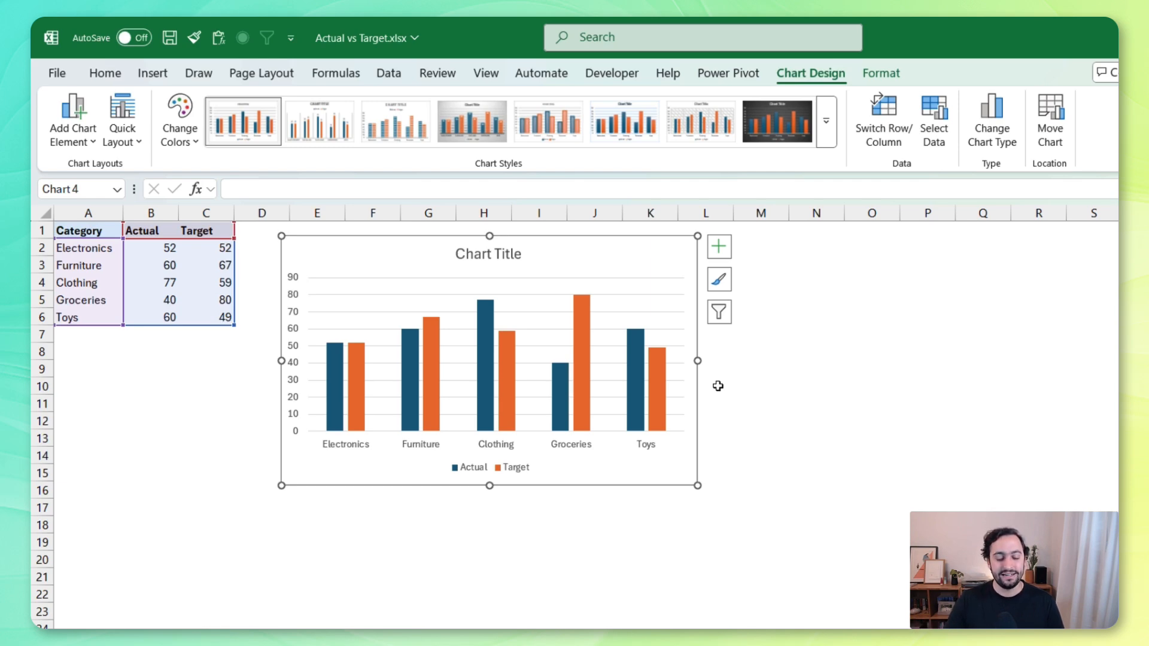
Change the Target series to a Scatter chart type plotted on the primary axis, keeping Actual as Clustered Column
left_click(355, 360)
right_click(360, 375)
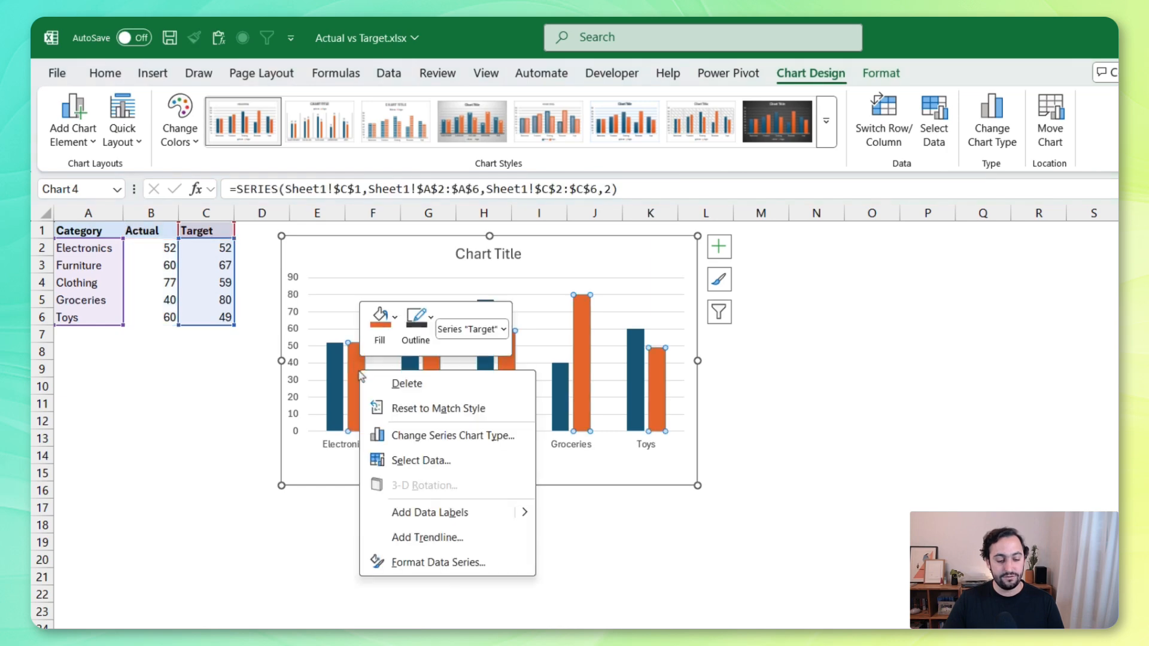
left_click(479, 435)
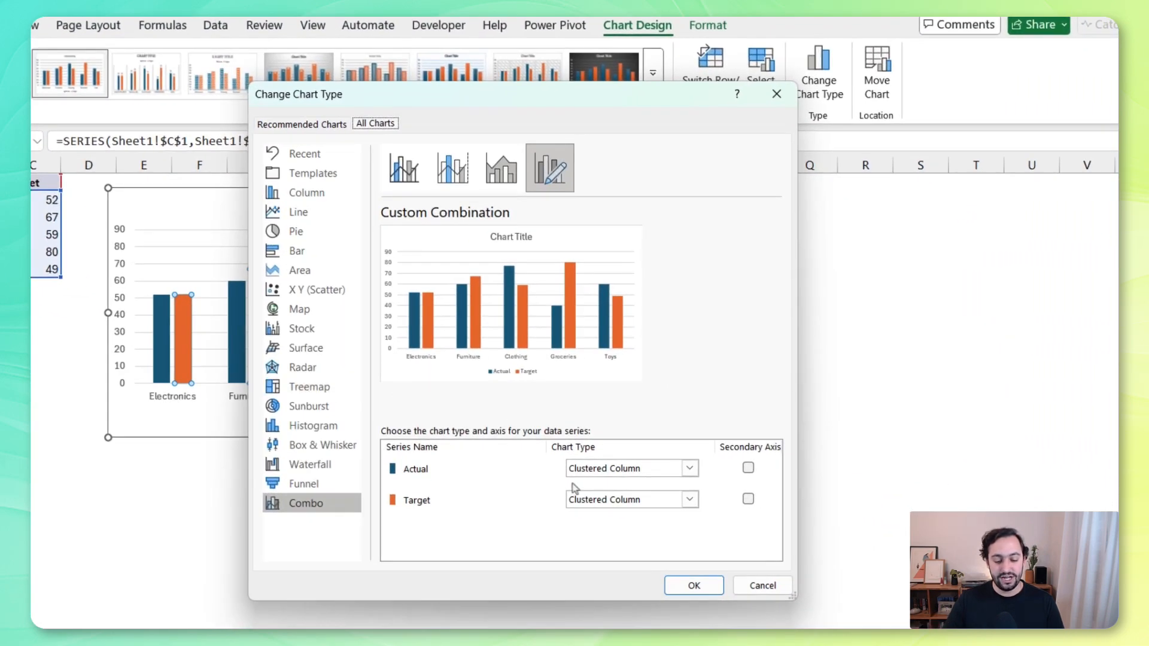
left_click(606, 501)
scroll(609, 346, "down", 5)
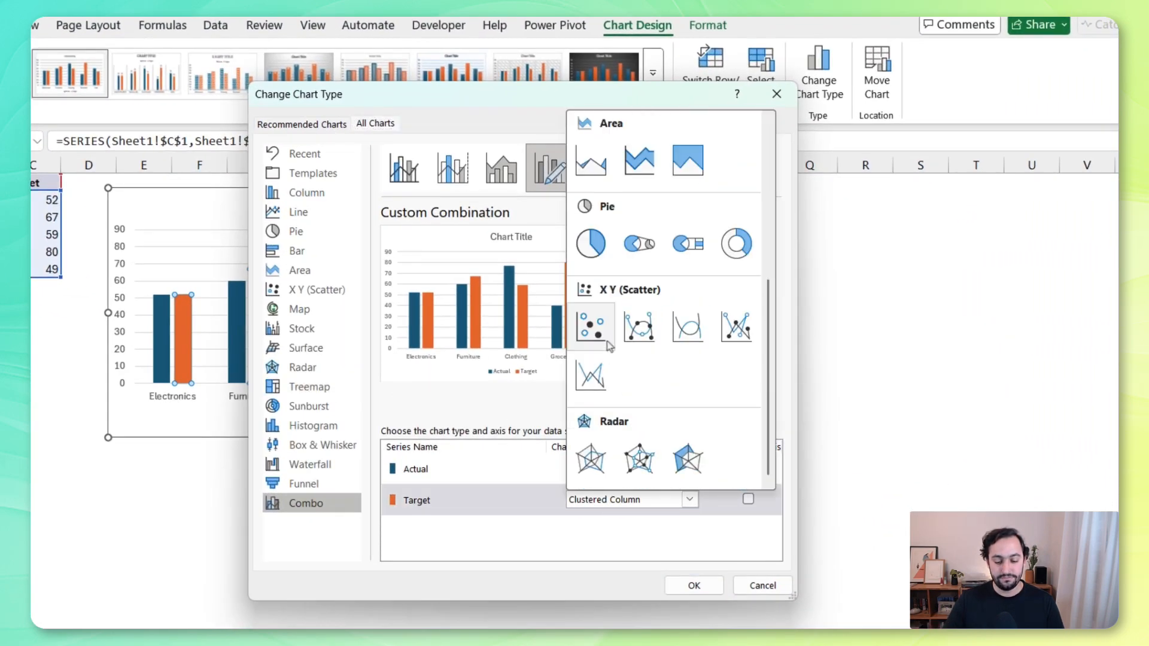
left_click(592, 326)
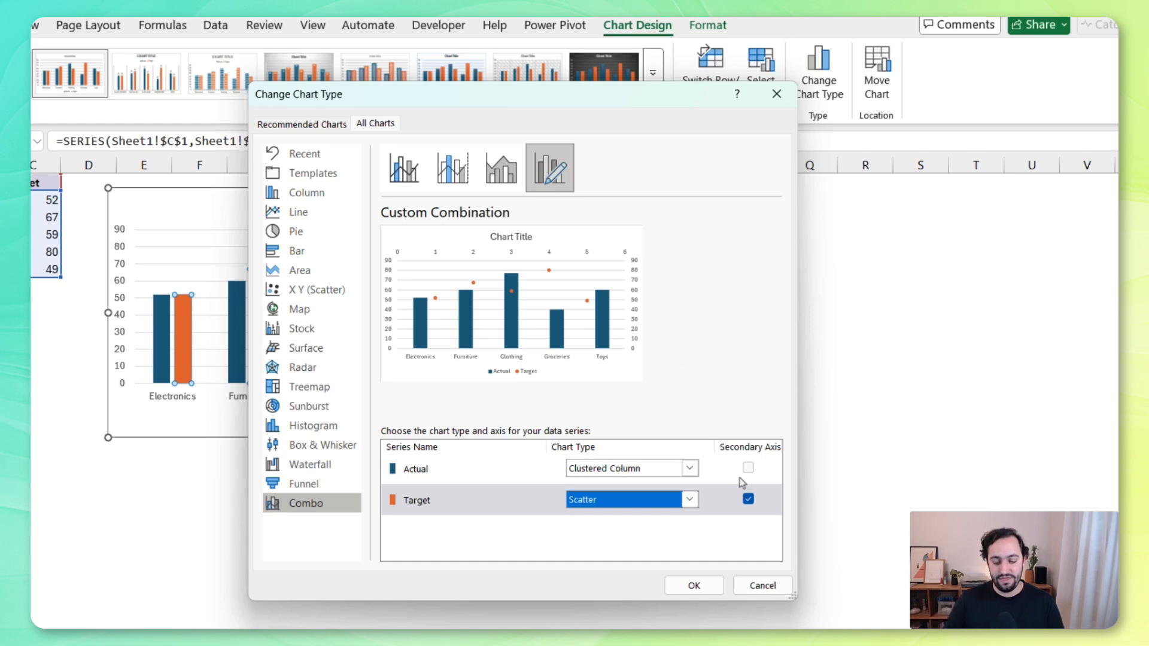
left_click(748, 499)
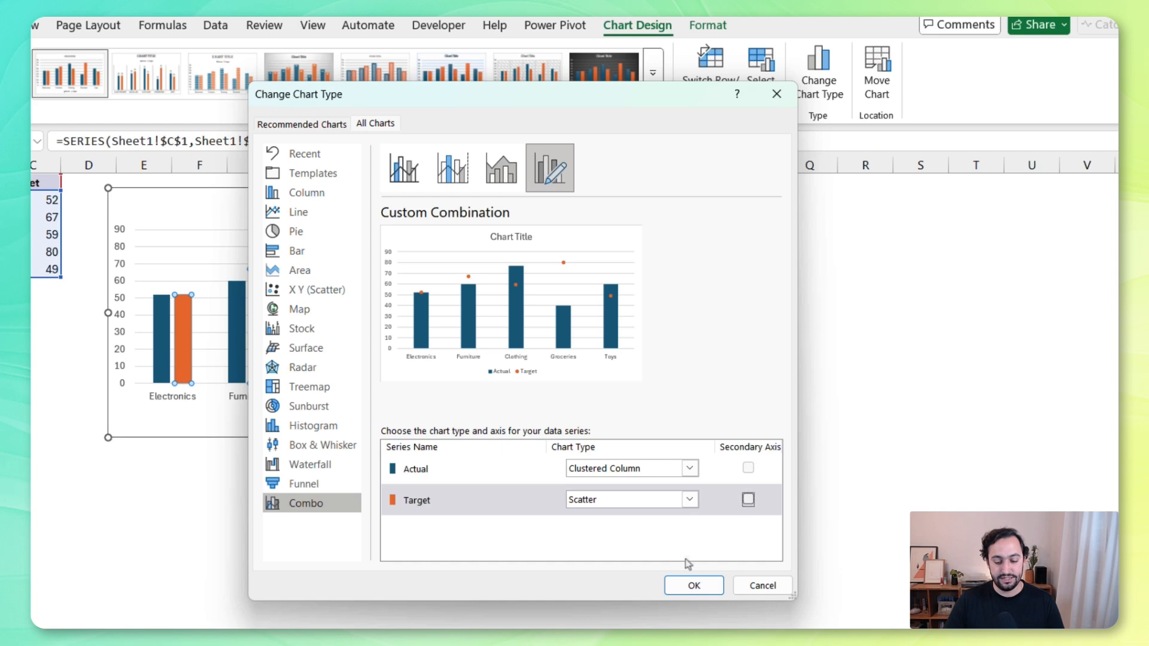
left_click(689, 585)
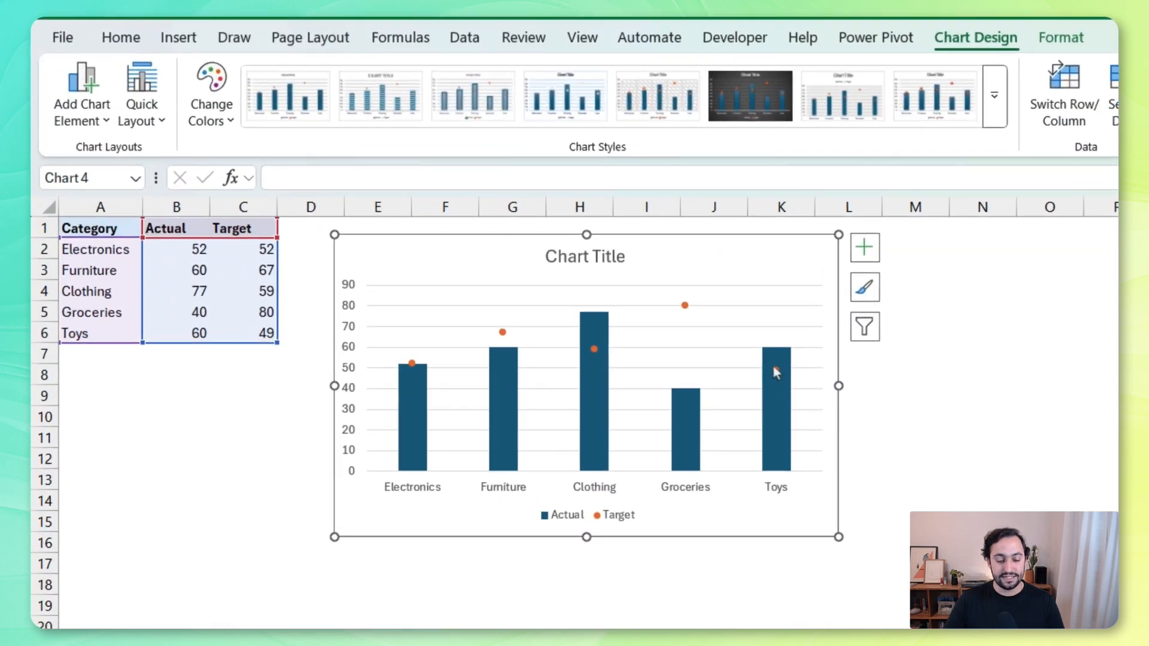
Set the gap width of the Actual columns to 80%
left_click(774, 369)
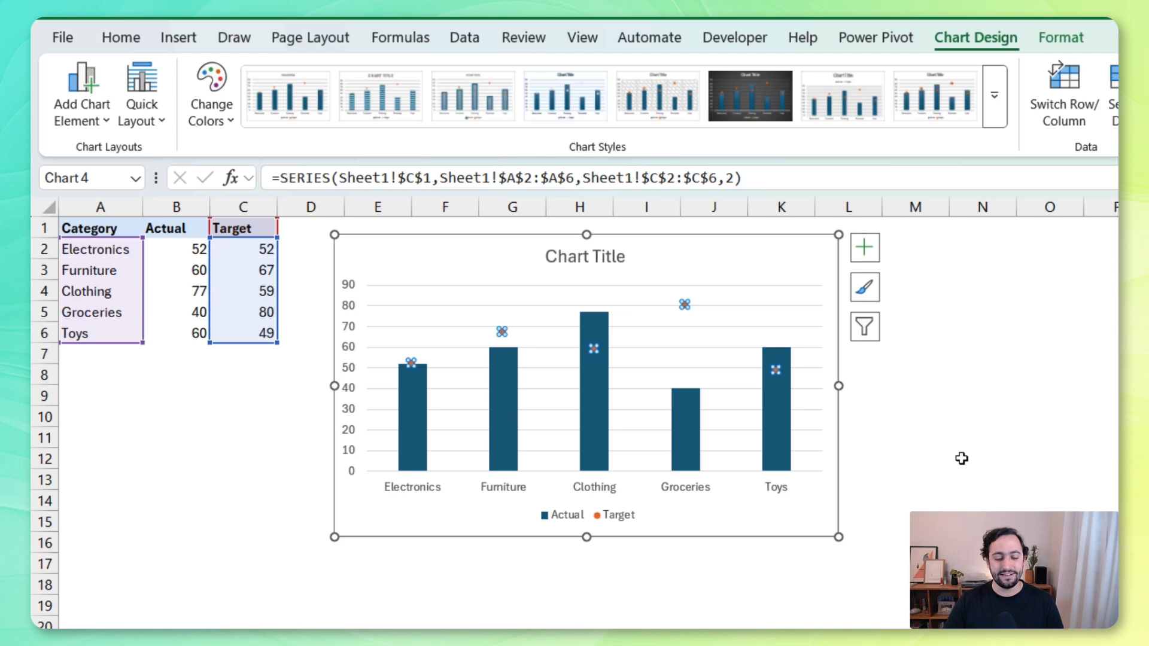
left_click(781, 412)
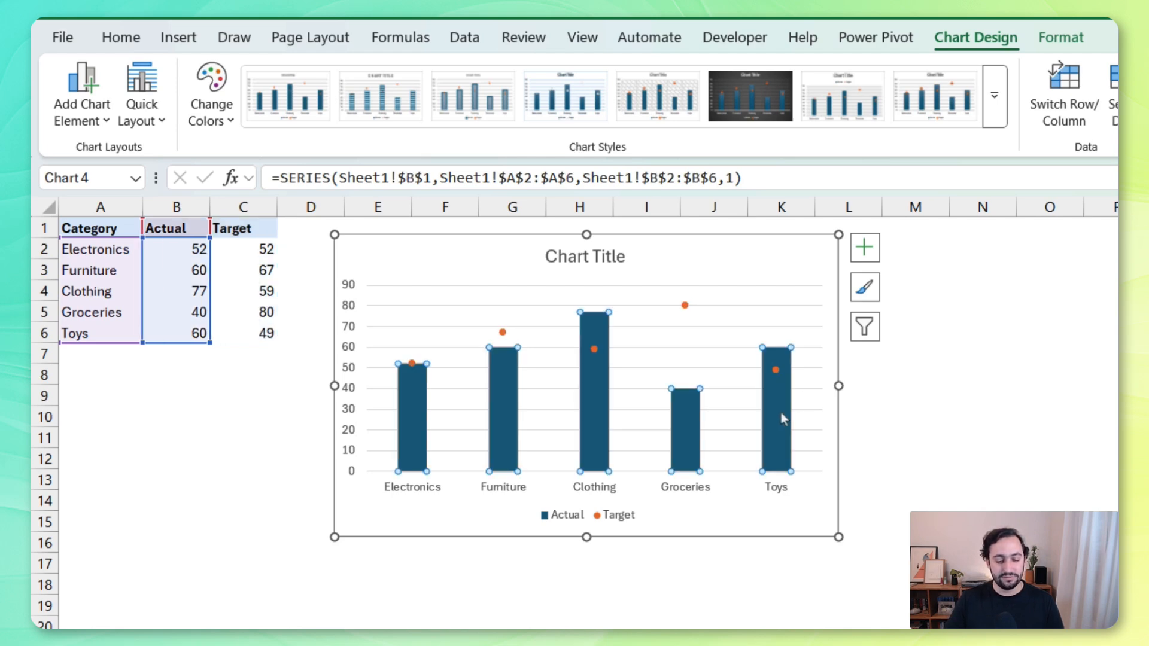
right_click(780, 411)
left_click(525, 519)
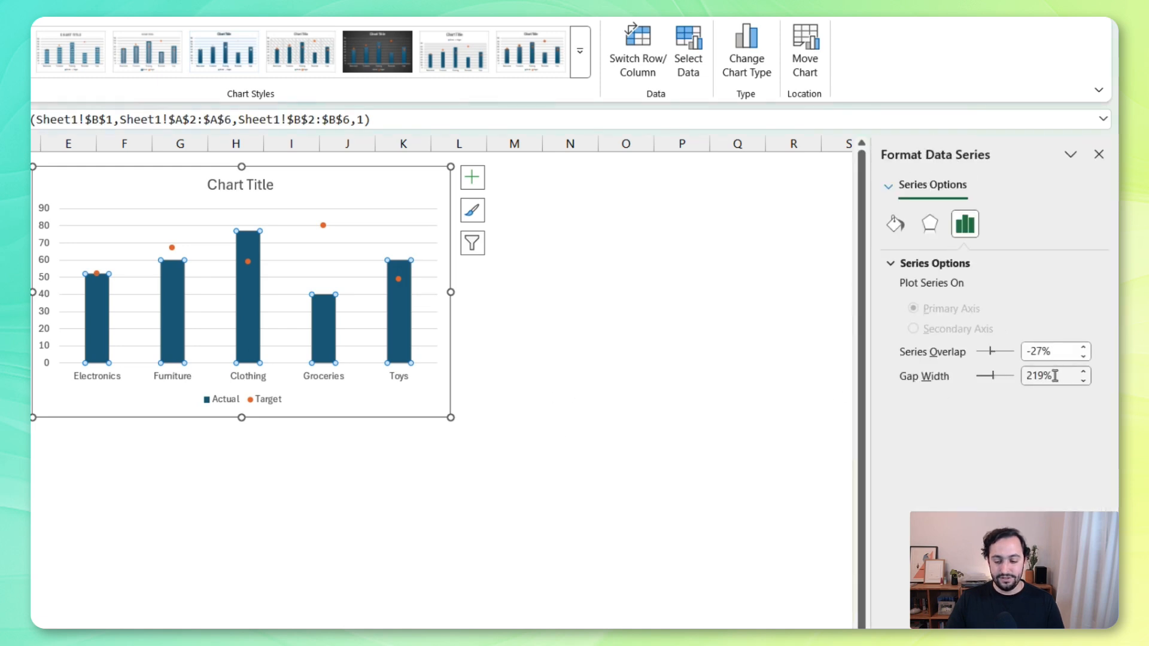
left_click_drag(1055, 375, 949, 374)
type("80")
key("Tab")
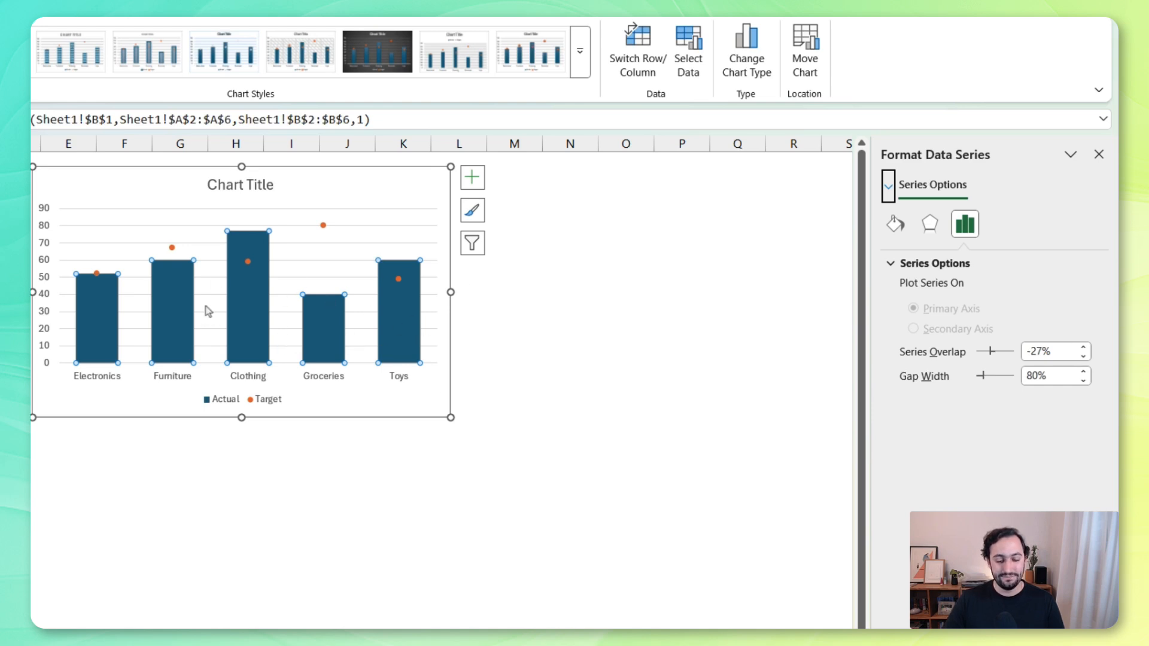
Fill the Actual columns with the medium light blue theme shade
left_click(888, 230)
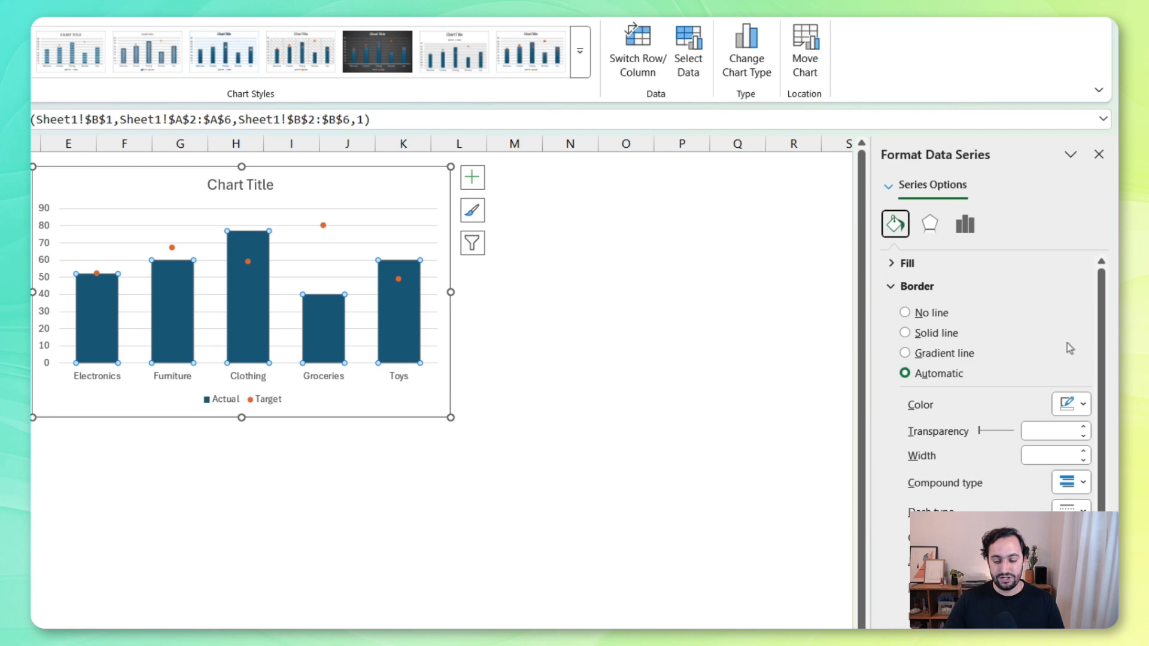
left_click(957, 288)
left_click(928, 262)
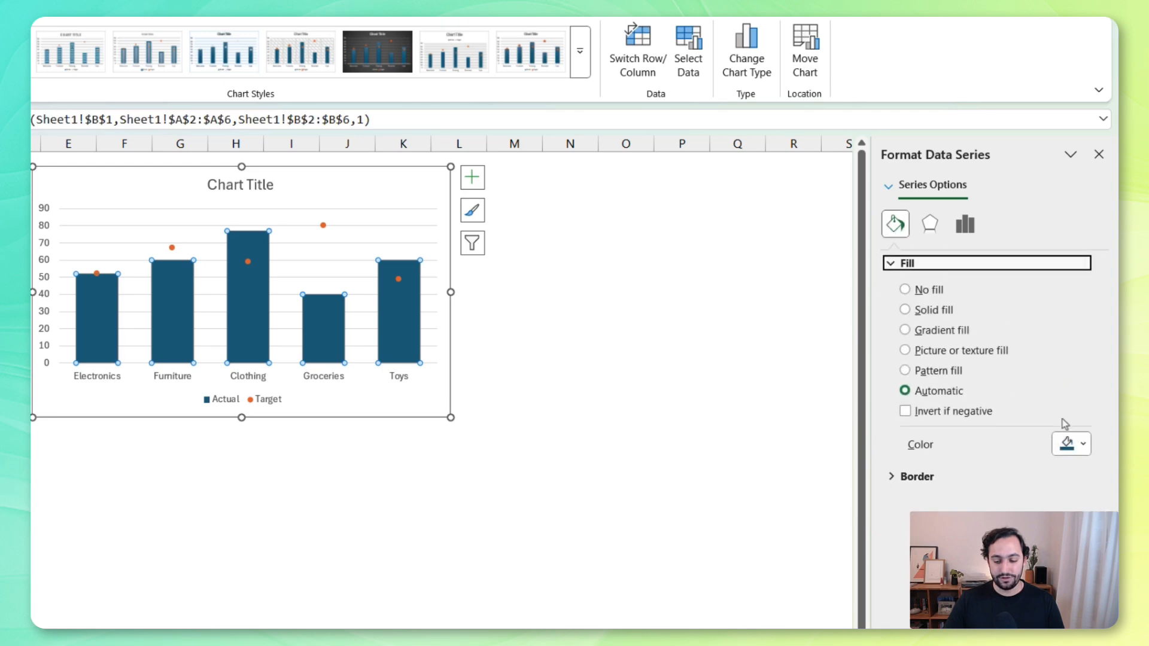
left_click(1068, 444)
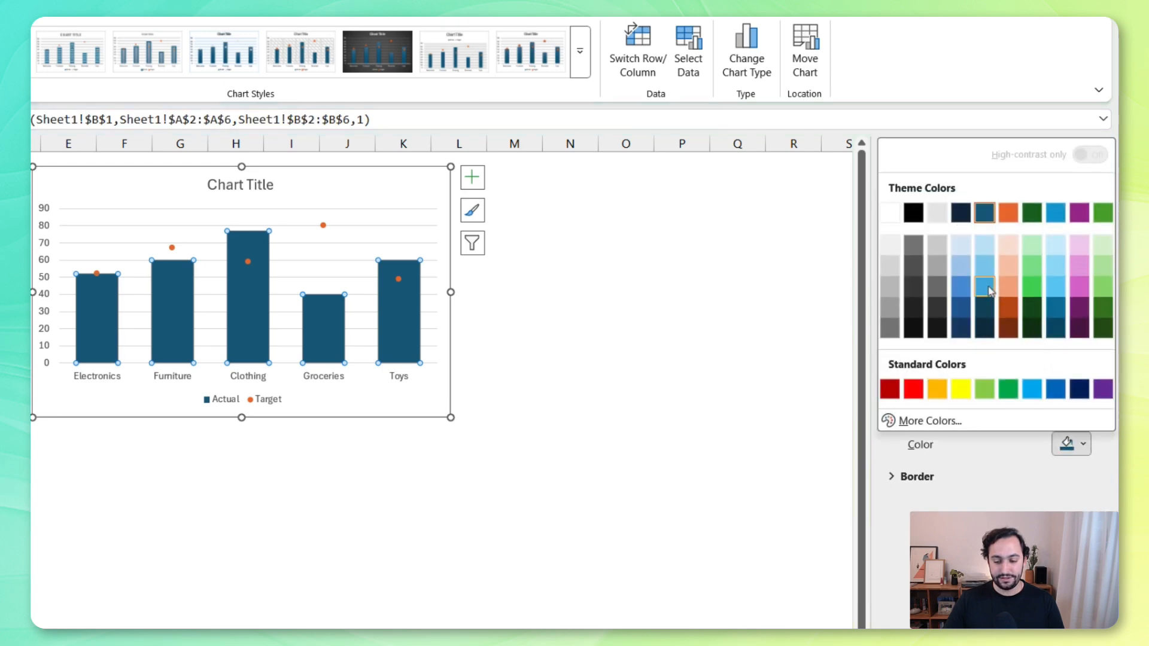
left_click(986, 286)
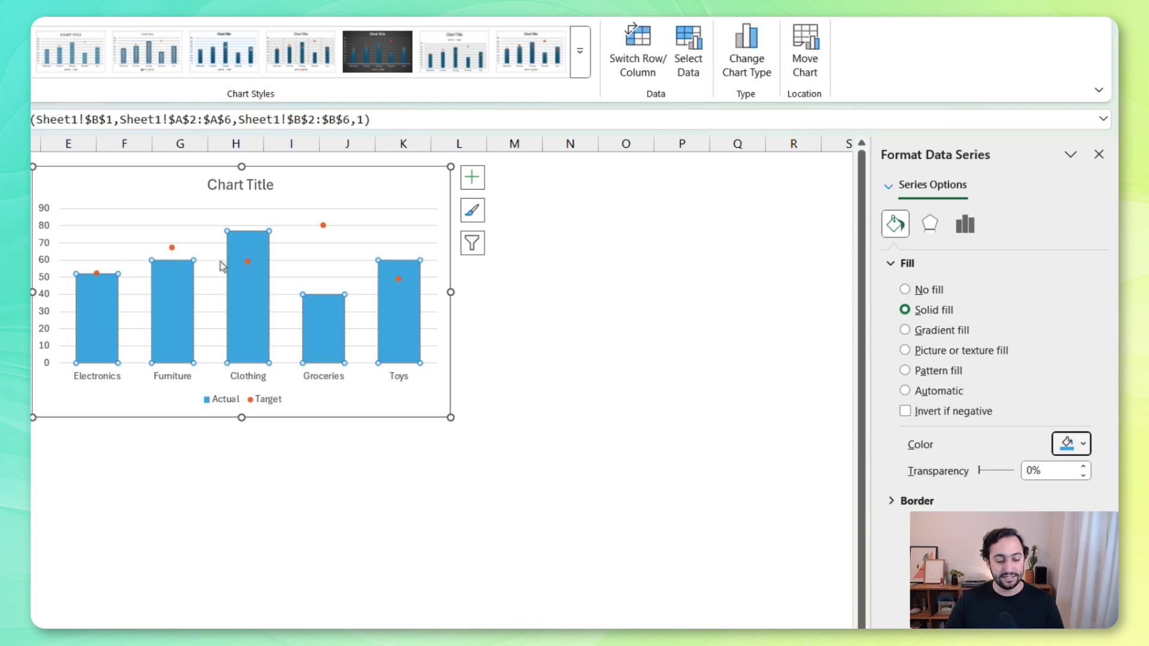
Change the Target series markers to the built-in long dash type
mouse_move(386, 285)
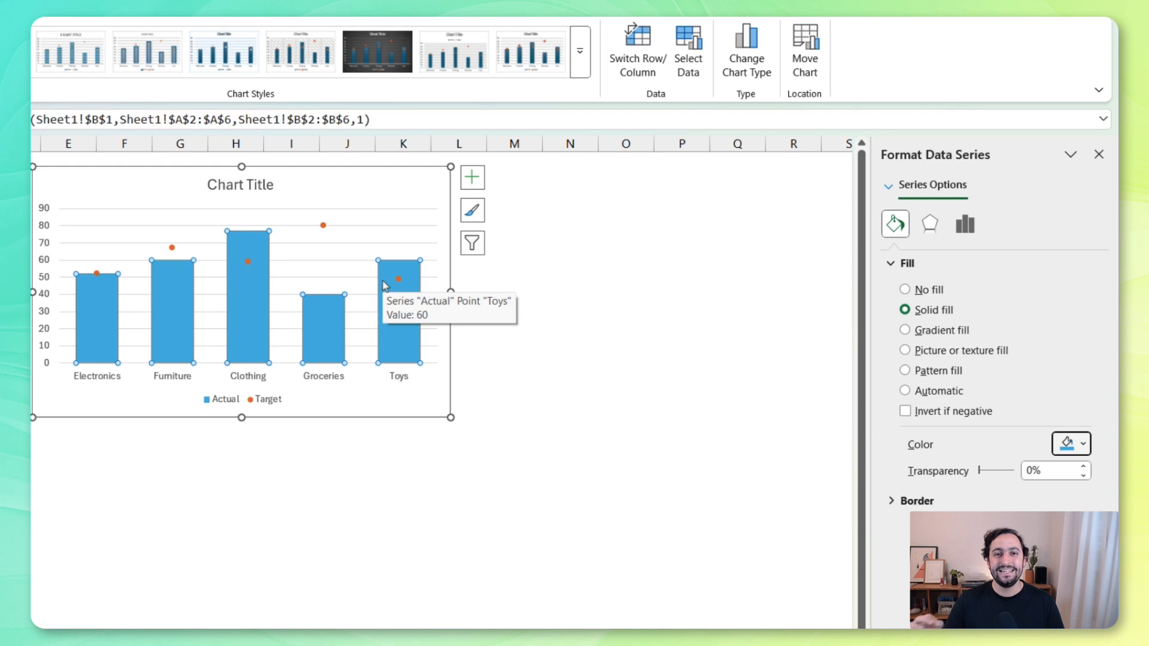
left_click(398, 279)
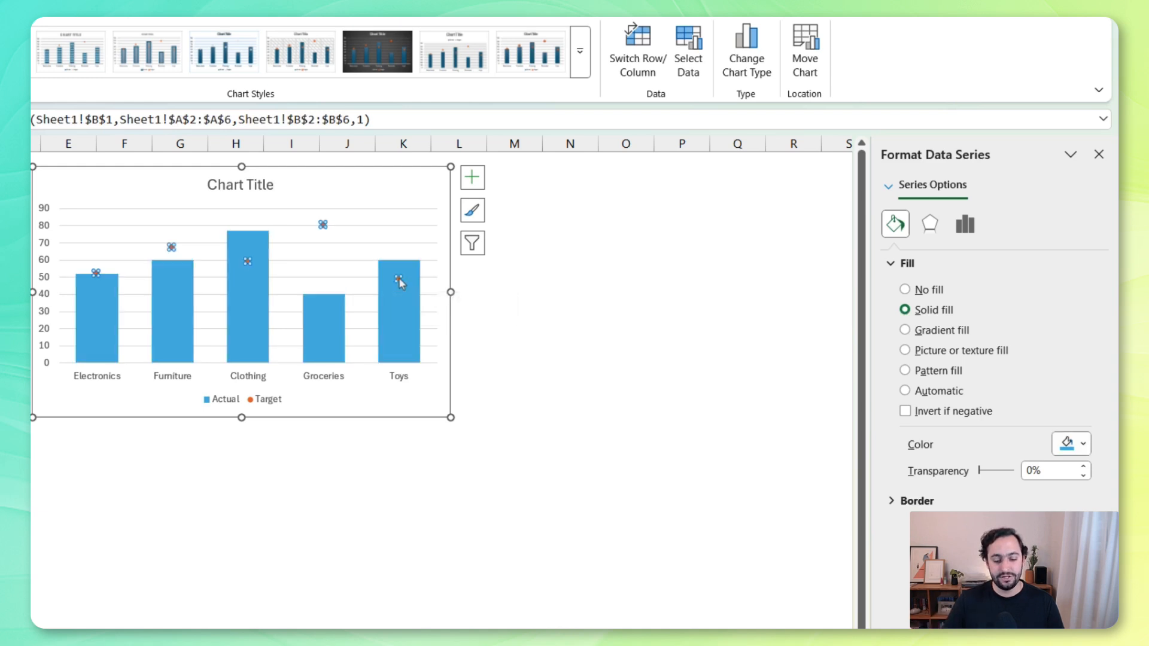
right_click(398, 279)
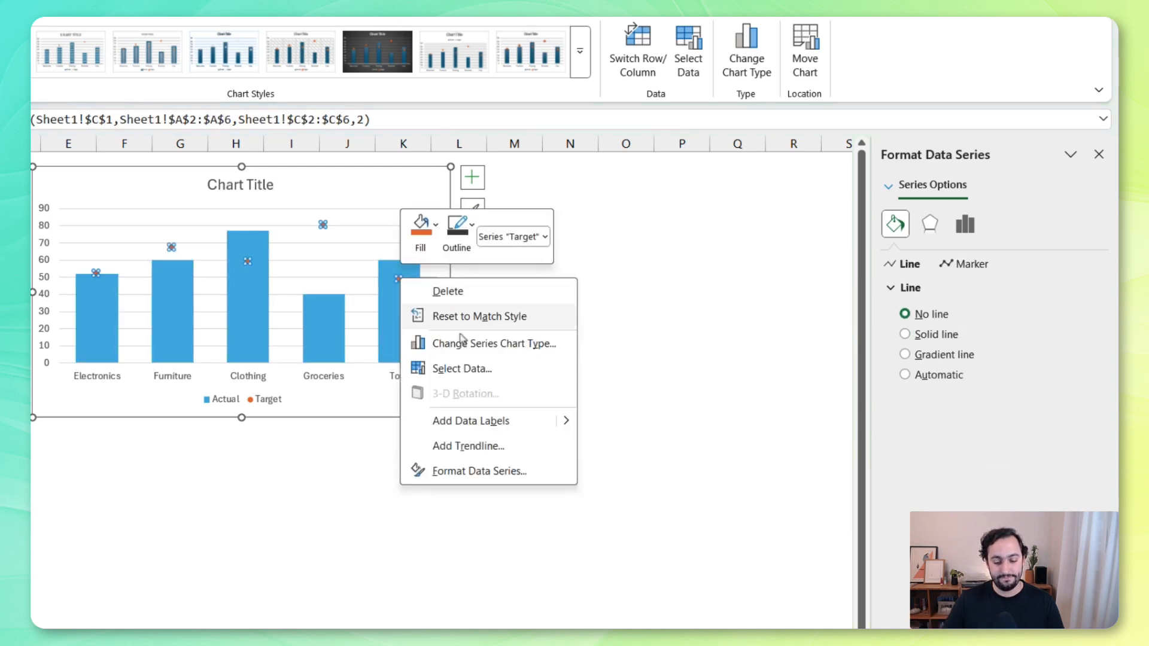
left_click(494, 471)
left_click(895, 224)
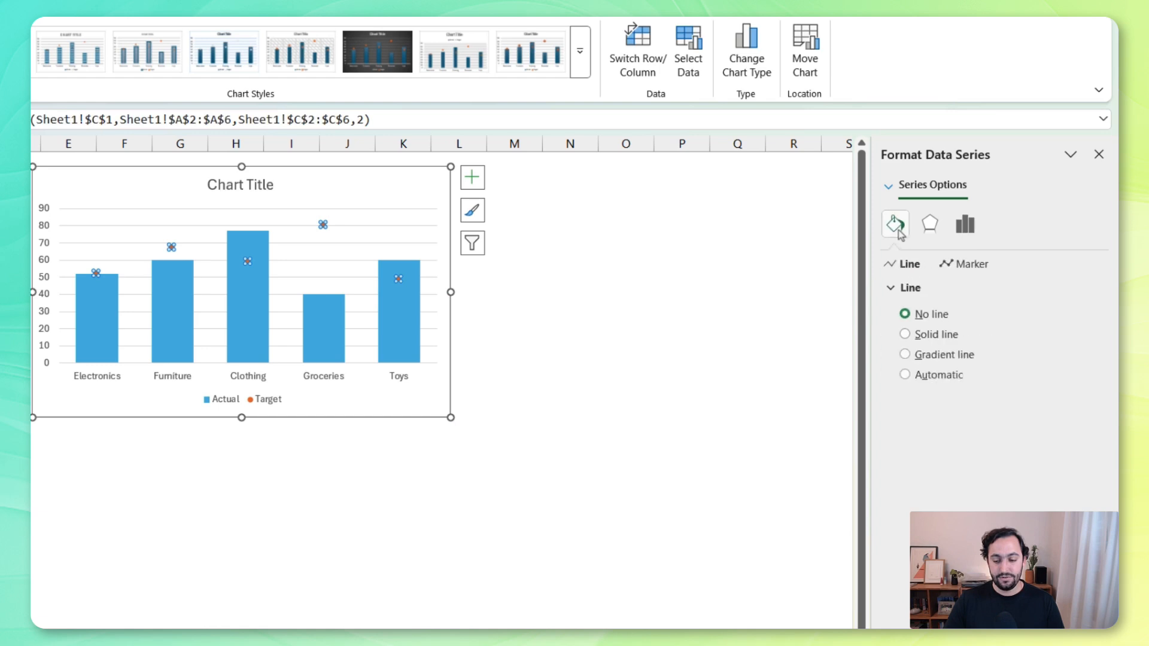
left_click(955, 271)
left_click(938, 288)
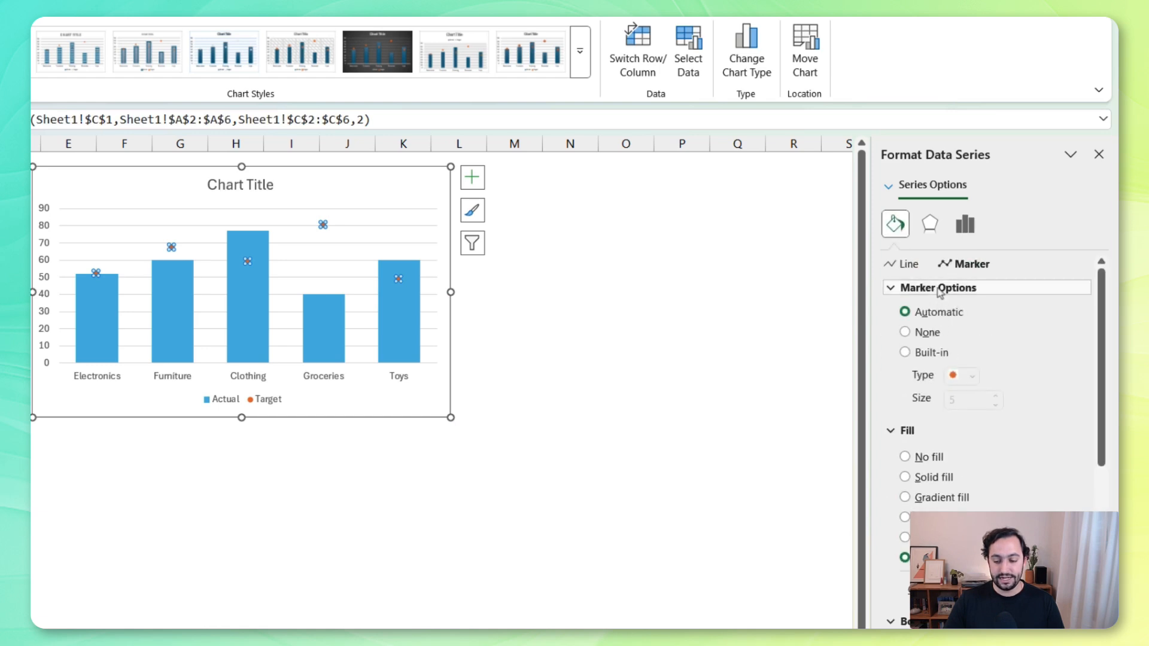
left_click(931, 353)
left_click(970, 376)
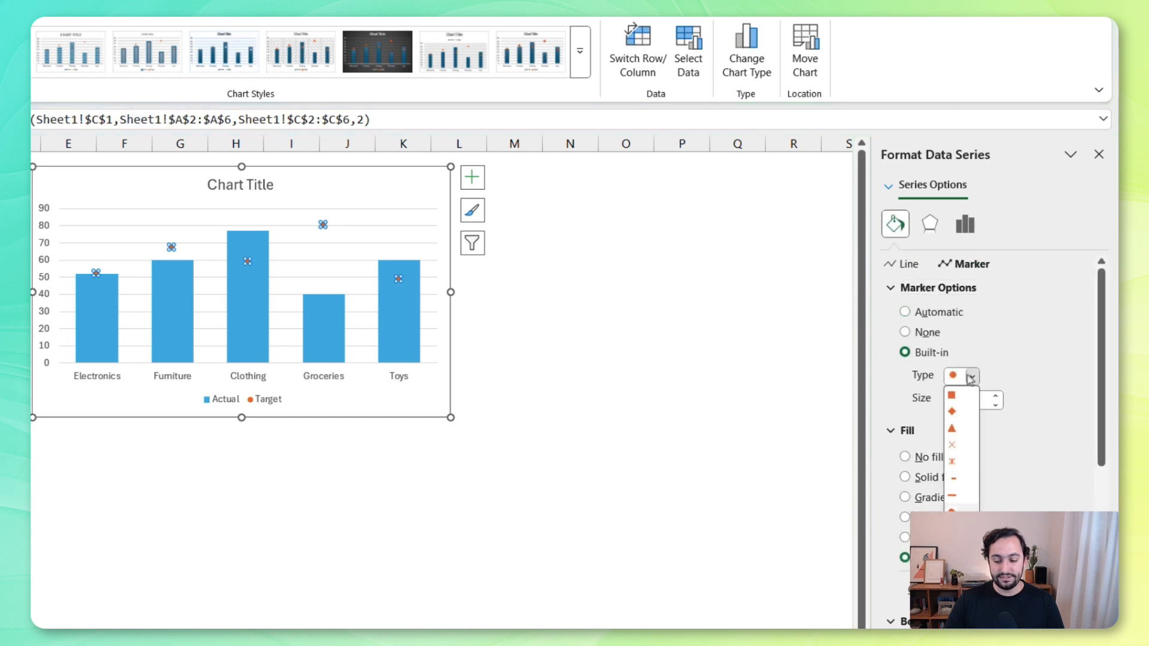
left_click(955, 500)
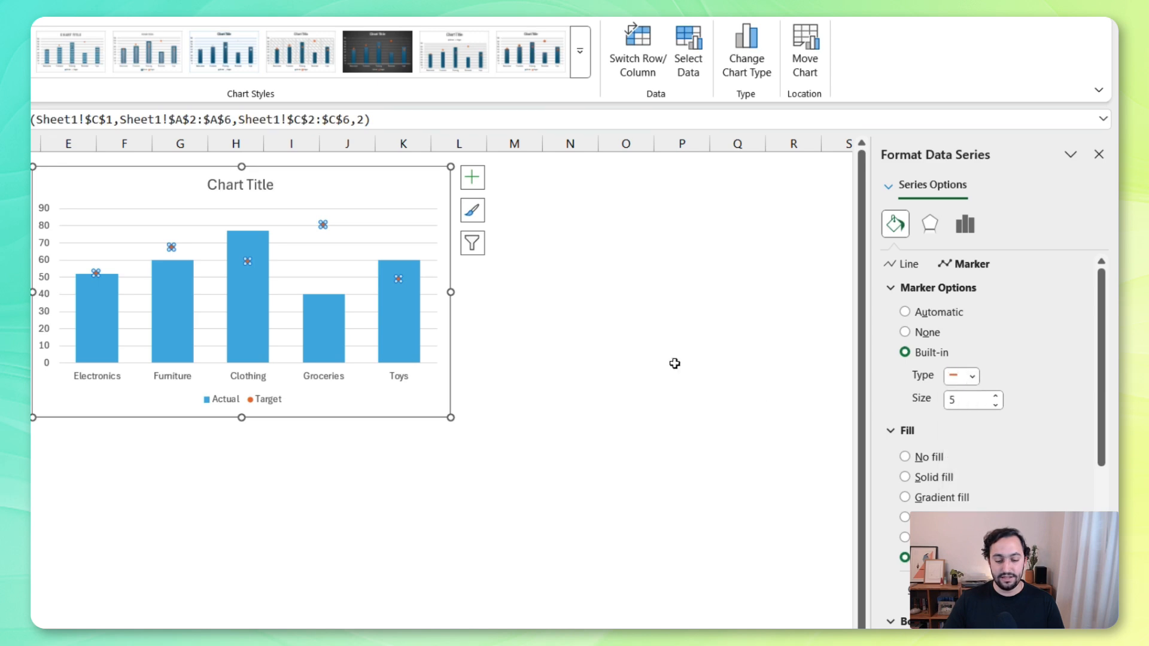
left_click(524, 290)
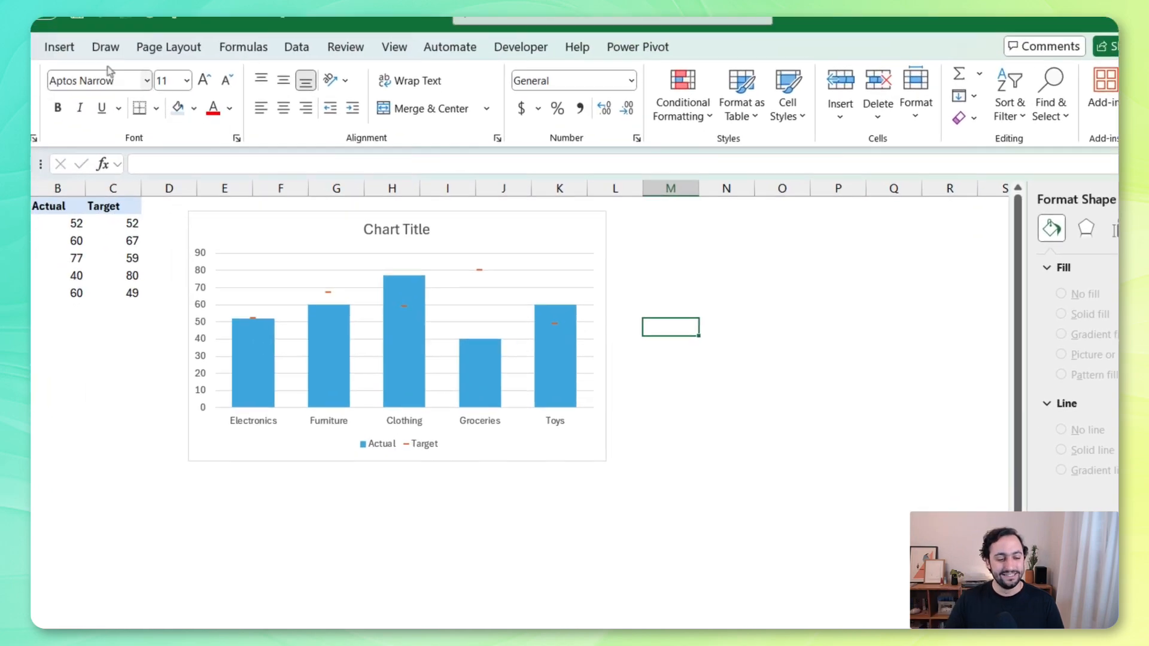
Draw a horizontal straight line slightly wider than a chart column in the empty cells beside the chart, with a dark gray outline
left_click(152, 73)
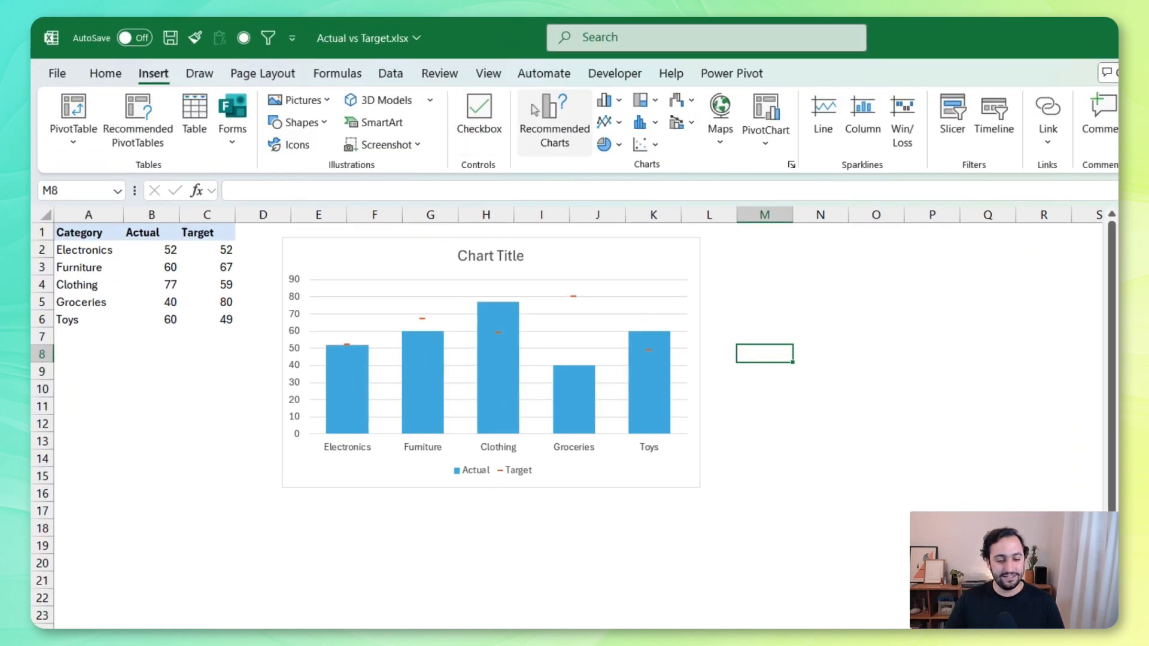
left_click(316, 122)
left_click(298, 170)
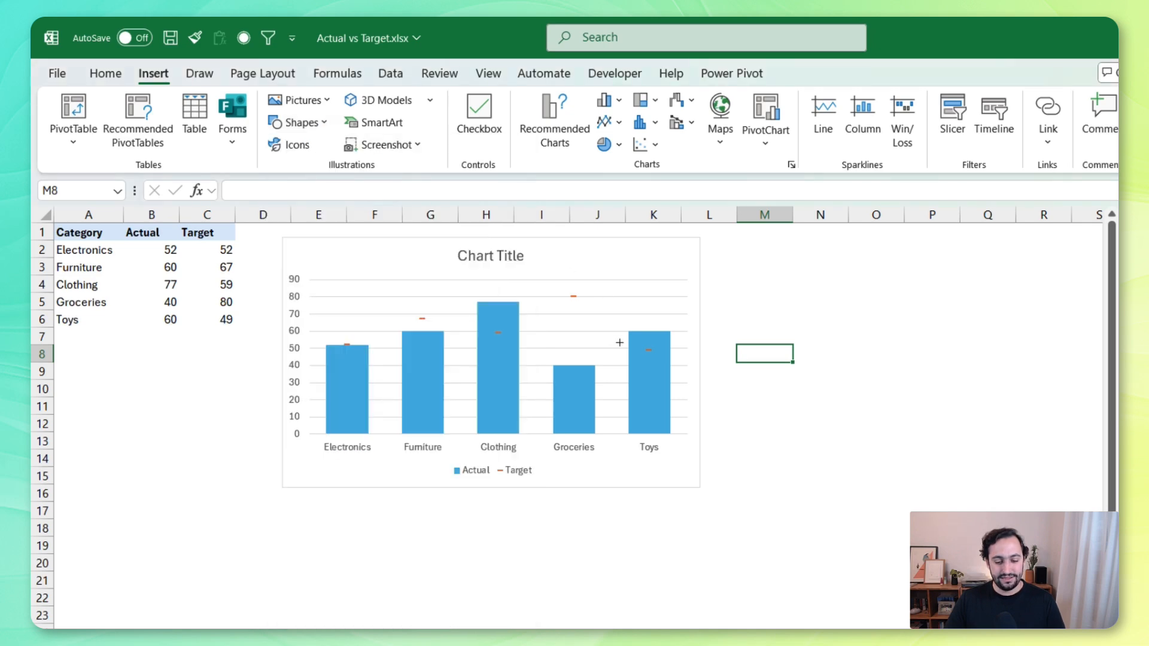
left_click_drag(621, 343, 657, 344)
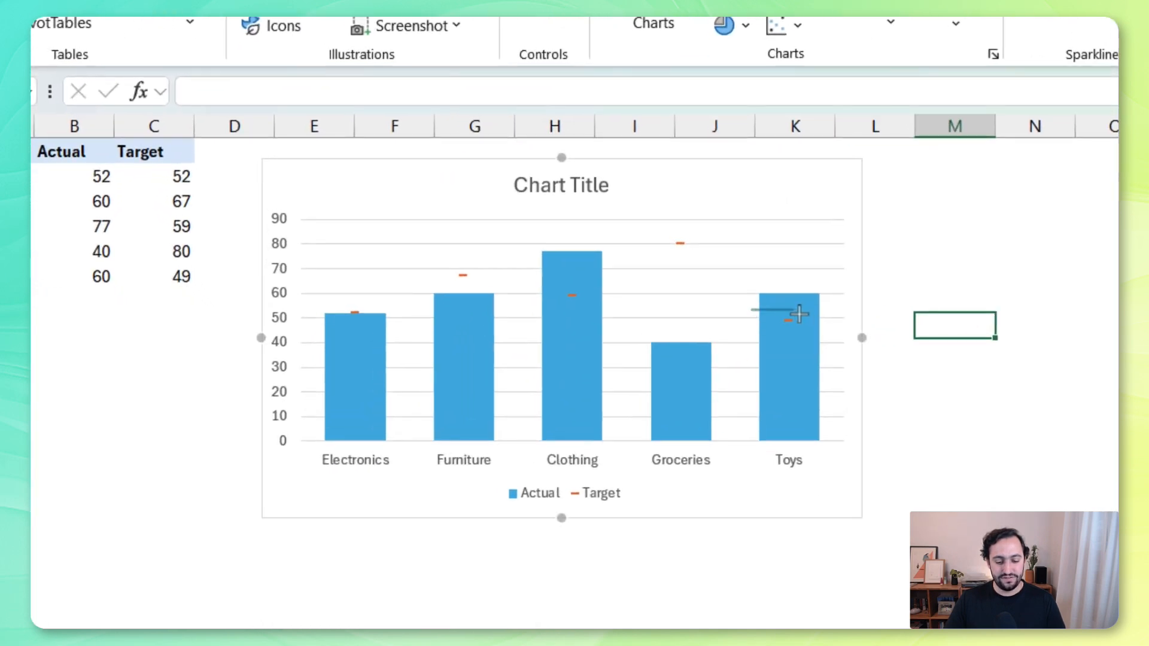
mouse_move(798, 313)
left_mouse_down()
mouse_move(831, 323)
mouse_move(803, 308)
mouse_move(983, 287)
left_mouse_up()
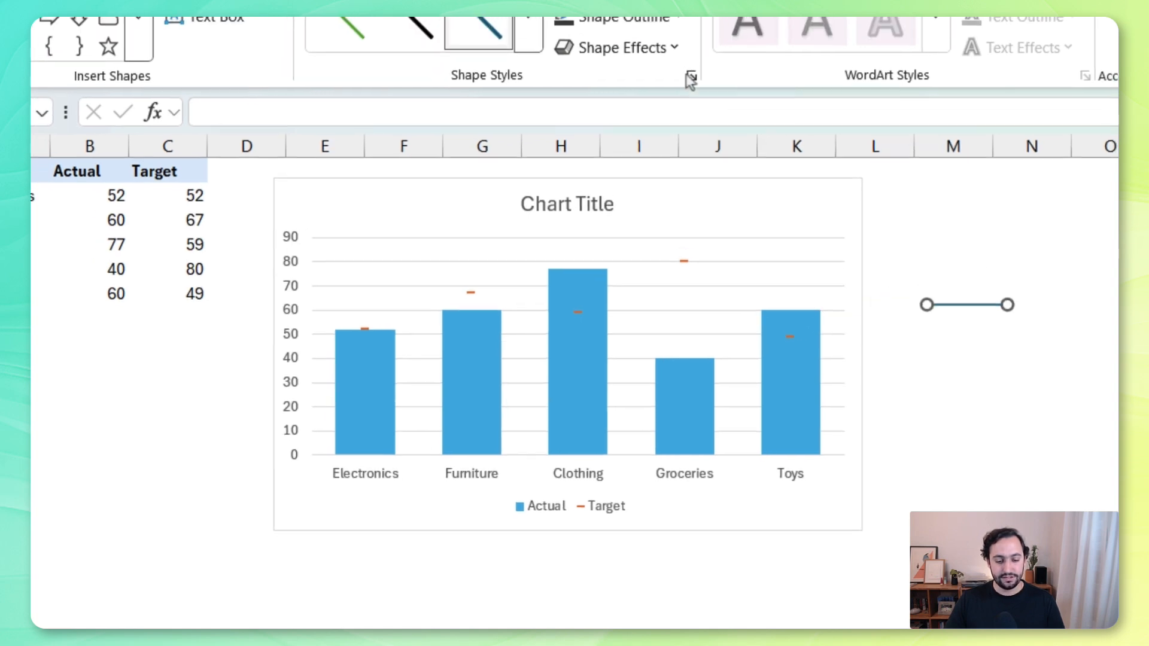
left_click(654, 19)
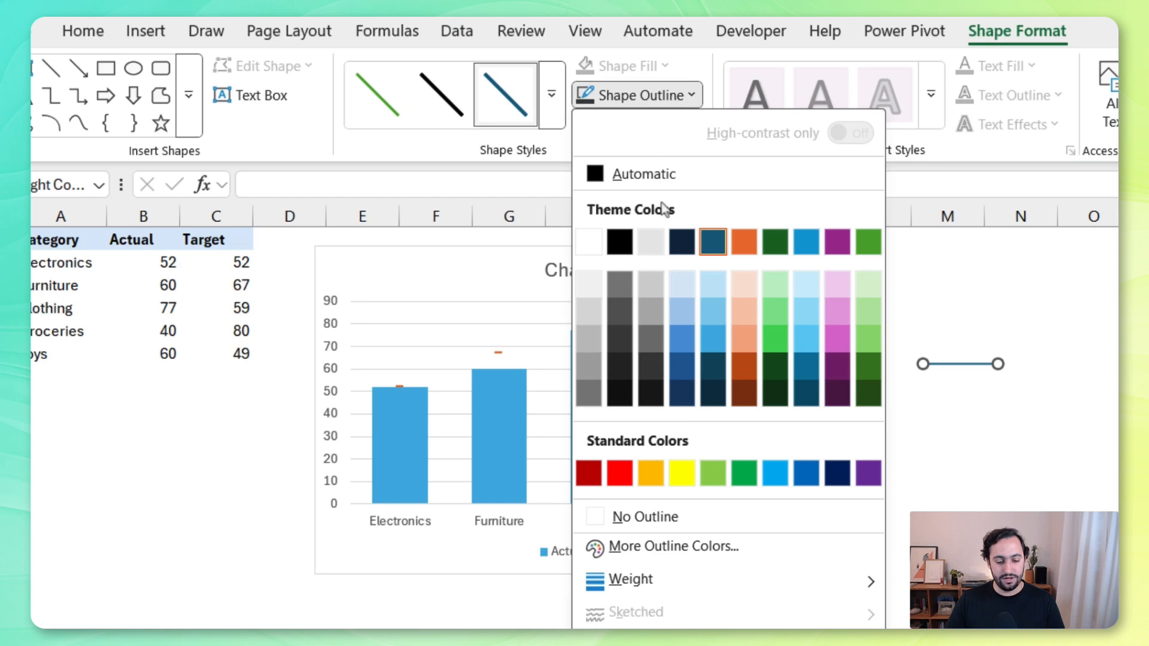
left_click(627, 334)
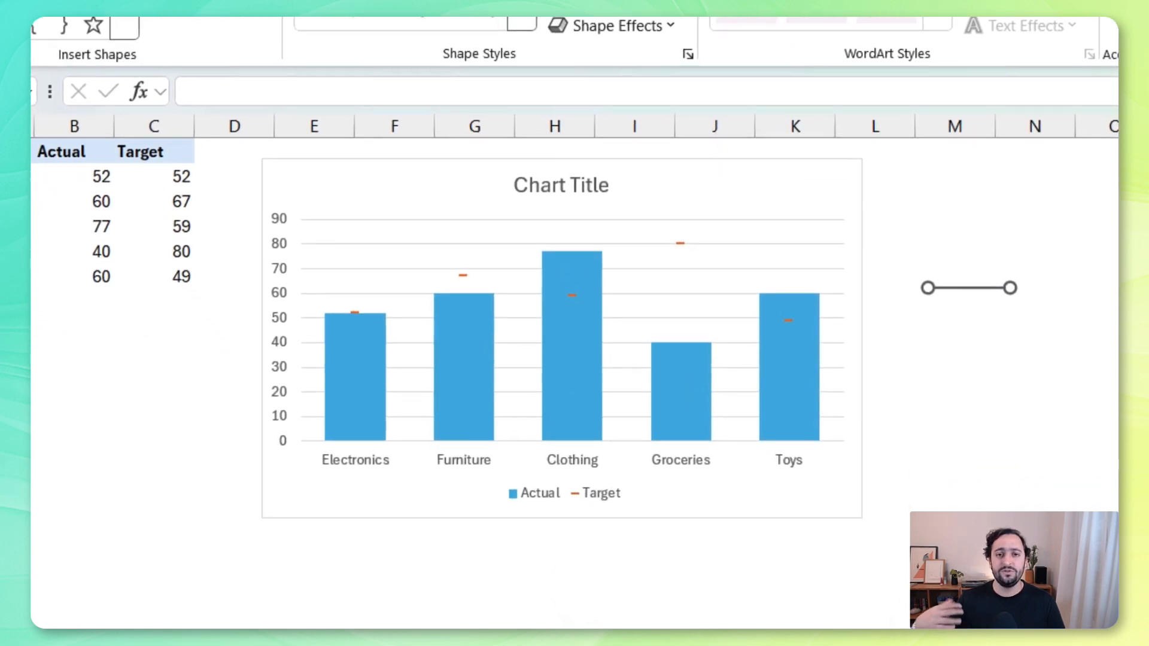
Copy the drawn line and paste it onto the Target series to replace its dash markers
key("super+c")
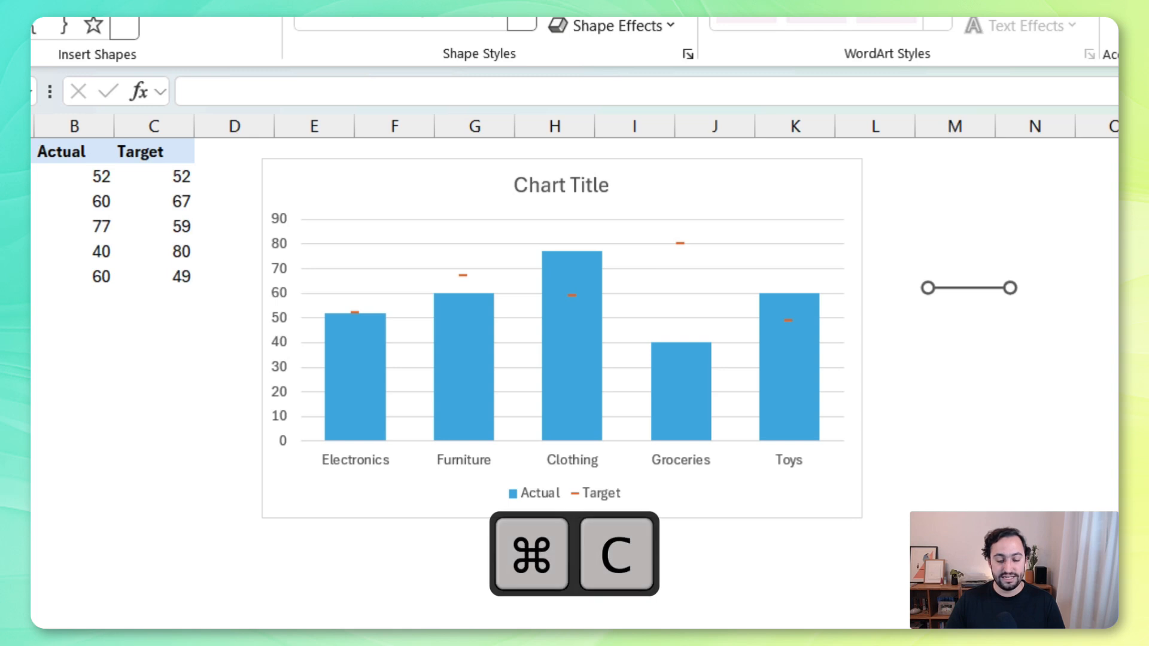
left_click(682, 244)
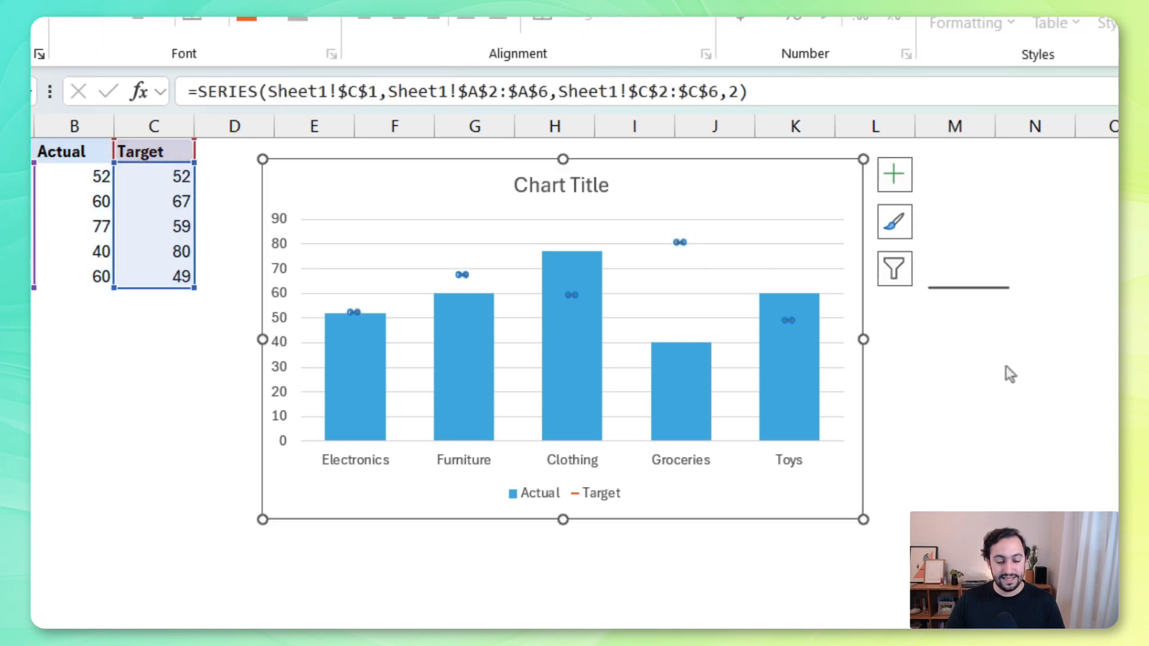
key("super+v")
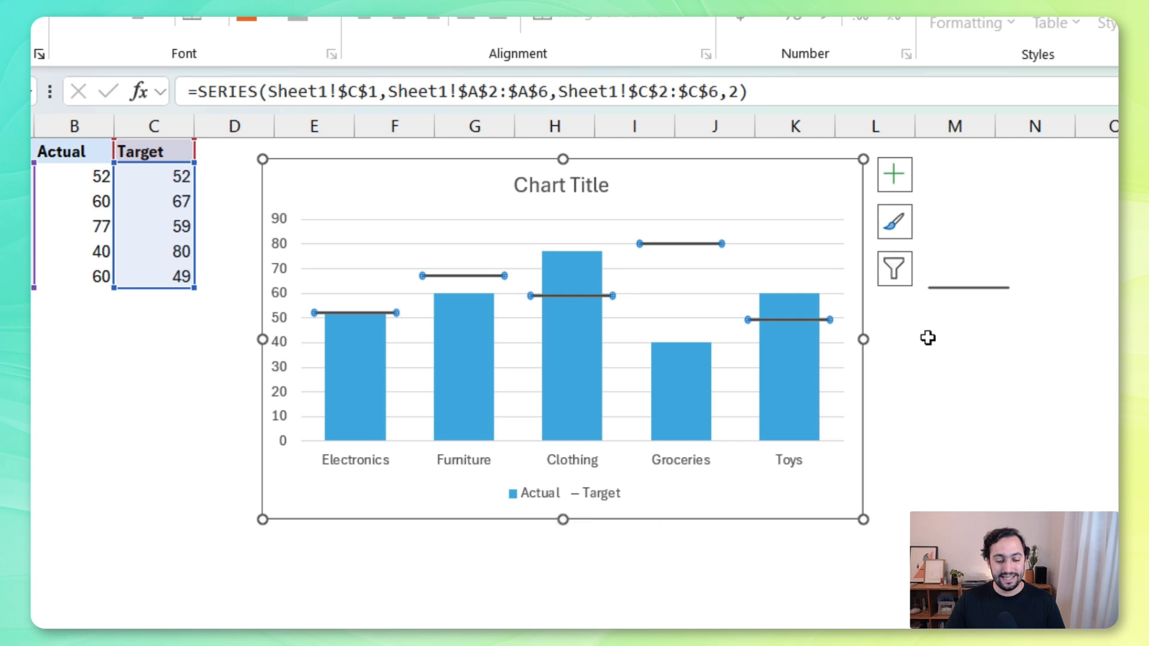
mouse_move(380, 330)
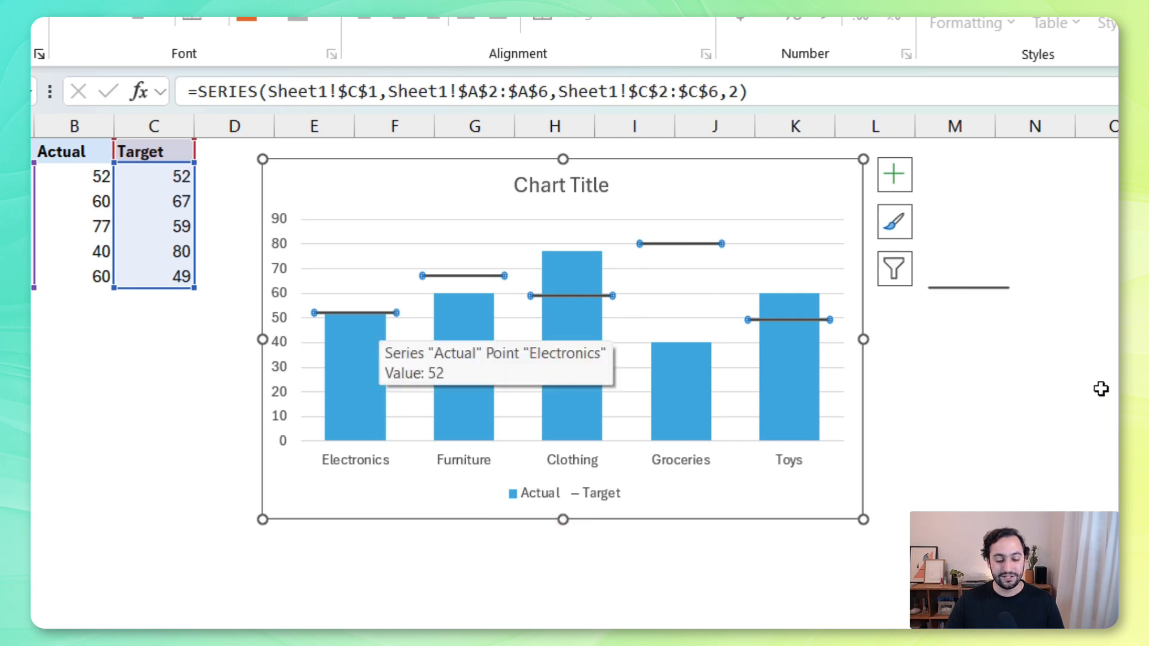
left_click(1073, 379)
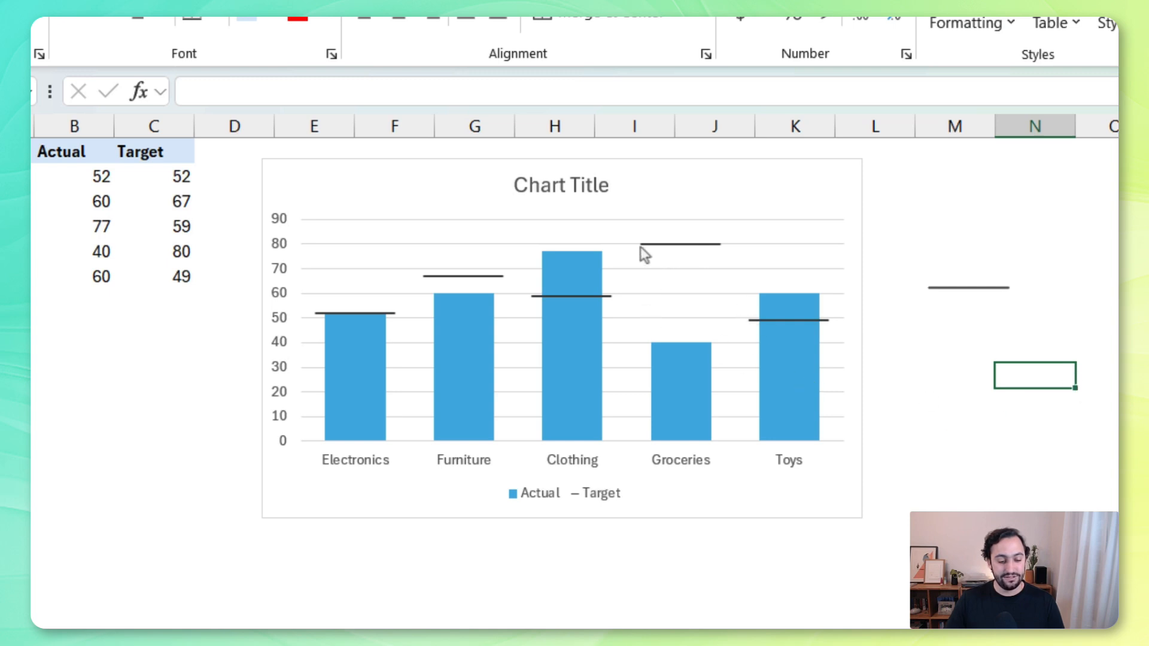
Set the Groceries target value in the data table to 70
left_click(174, 251)
type("70")
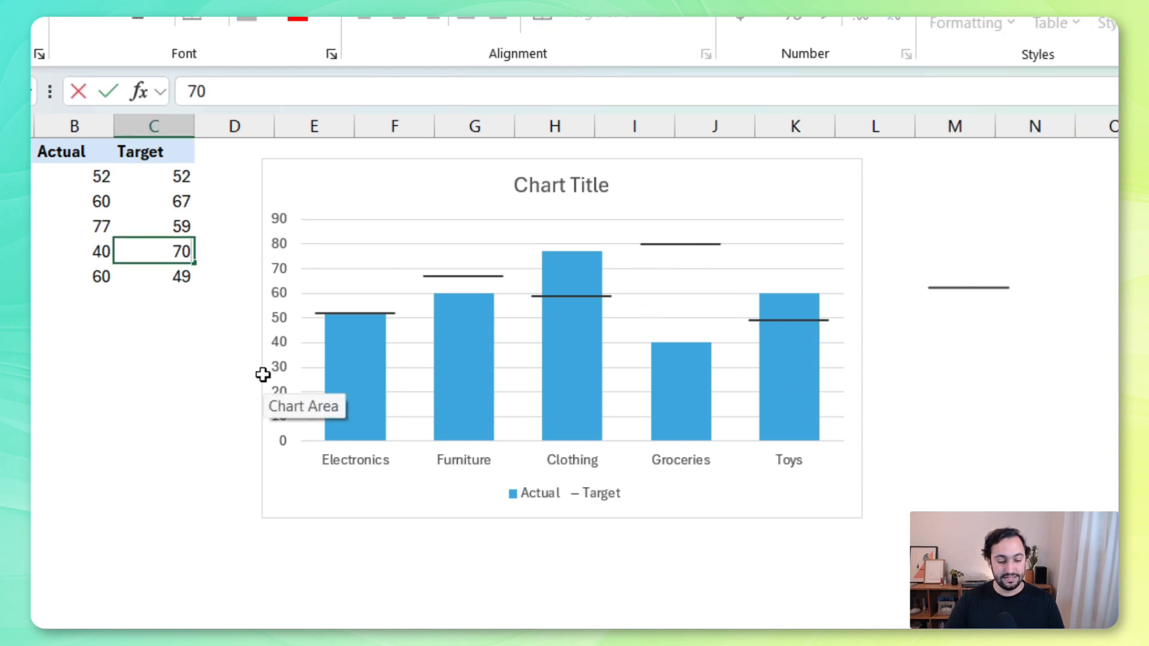
key("Return")
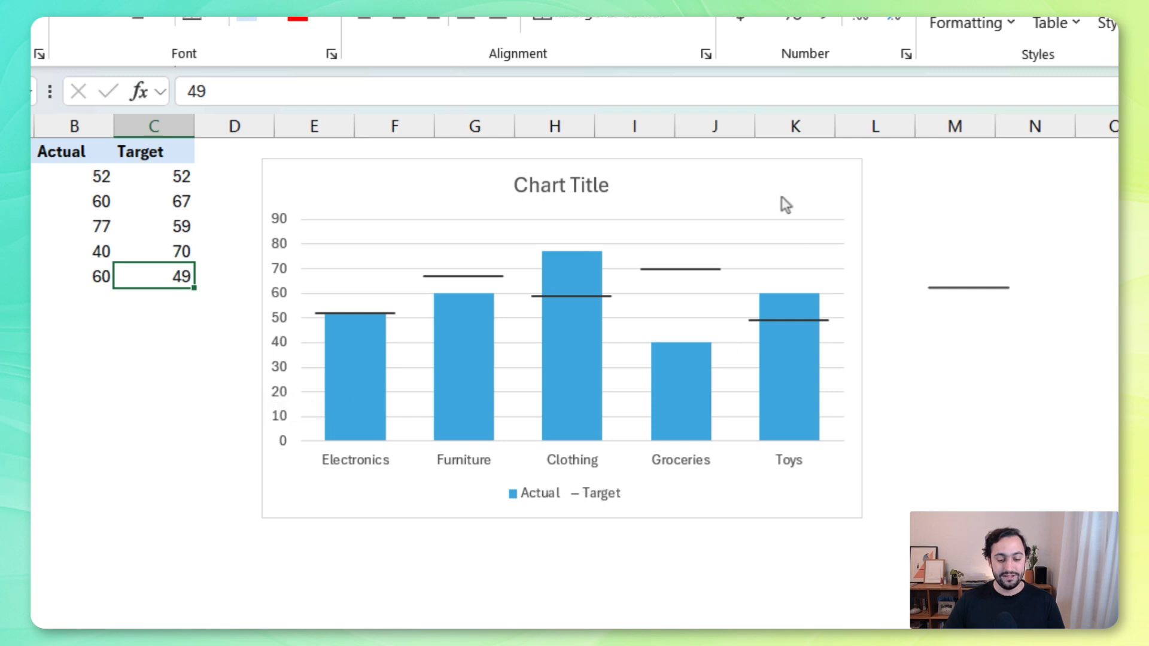
Set the chart title to "Actual vs Target" and delete the chart's legend
left_click(559, 190)
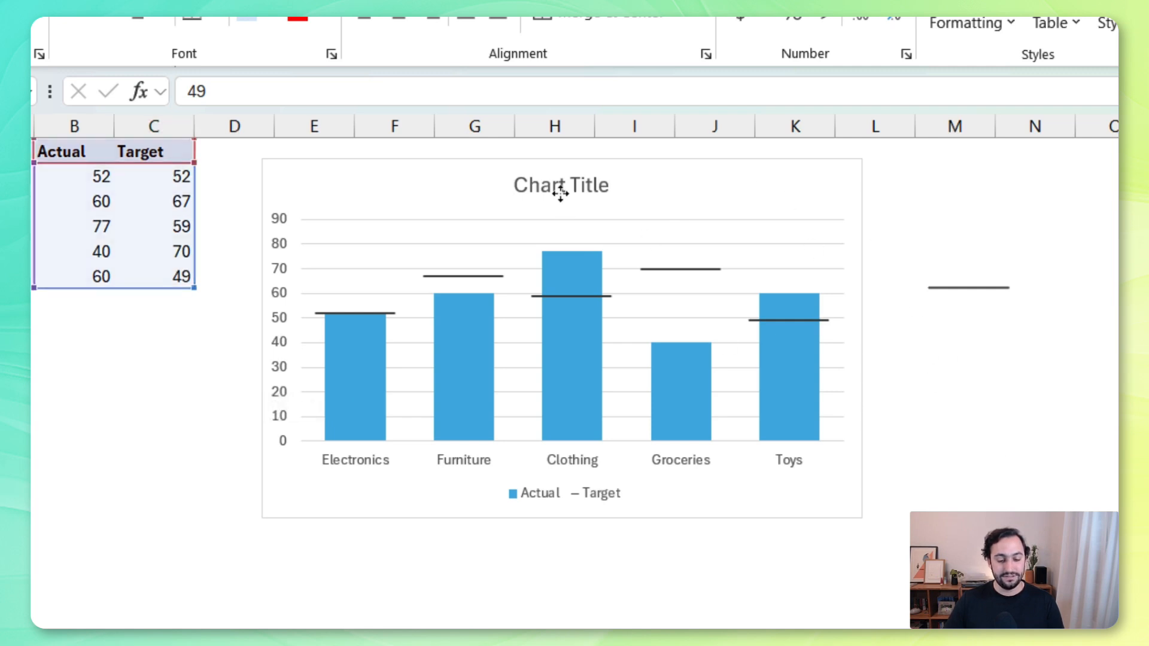
left_click_drag(515, 185, 655, 198)
type("Actu")
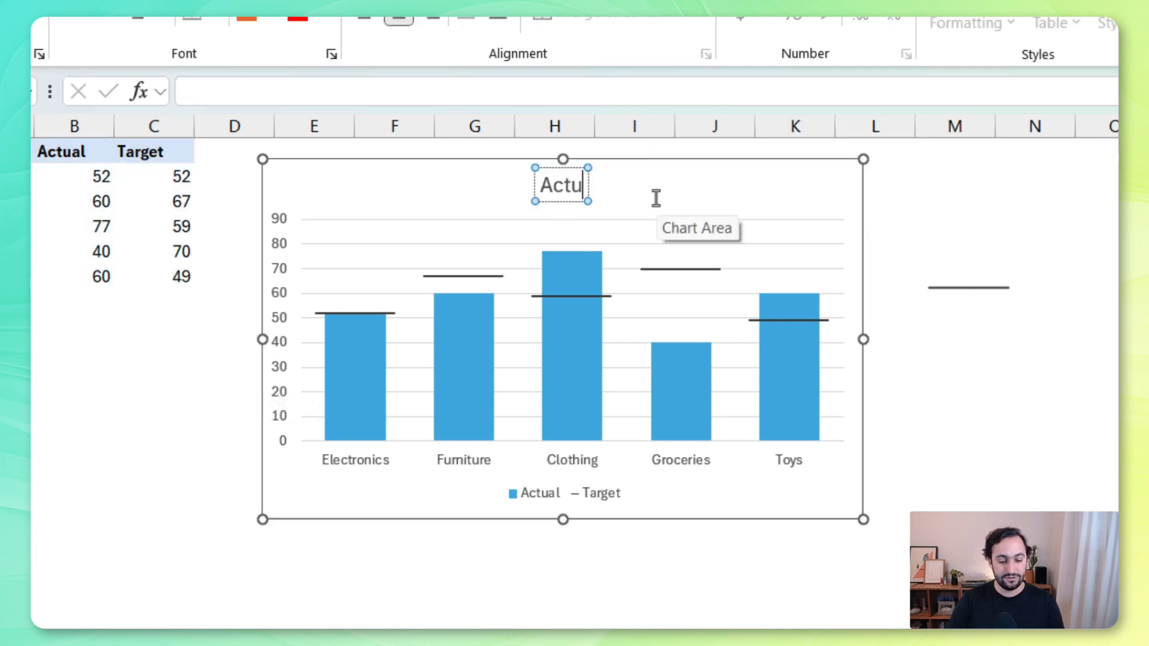
type("al vs Target")
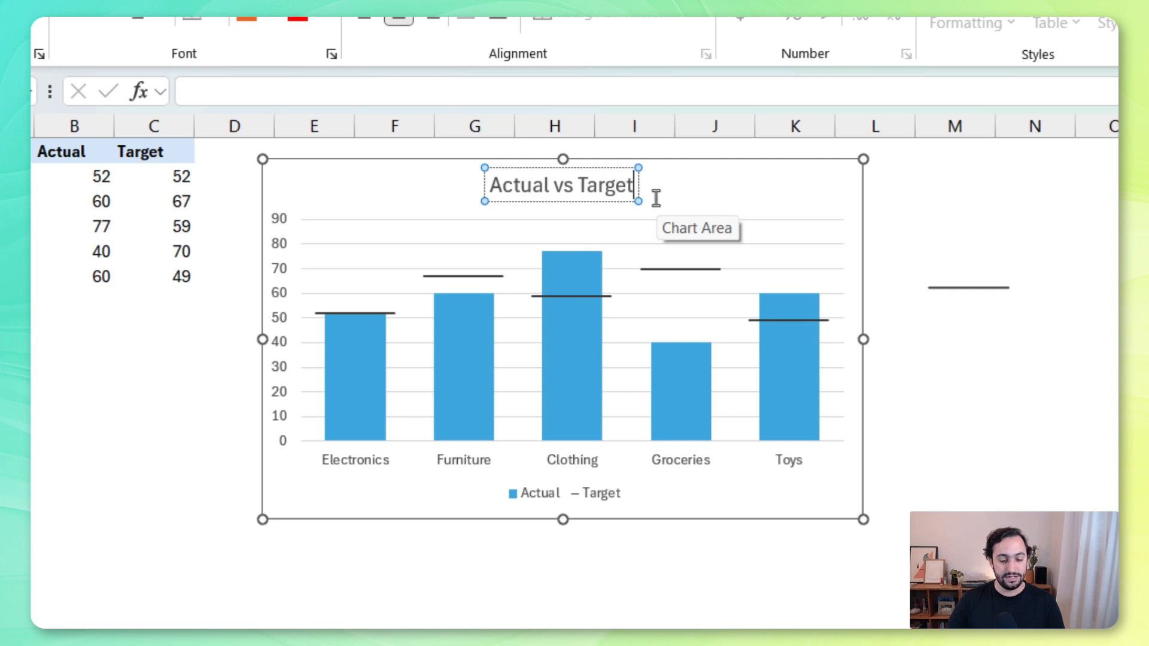
left_click(594, 500)
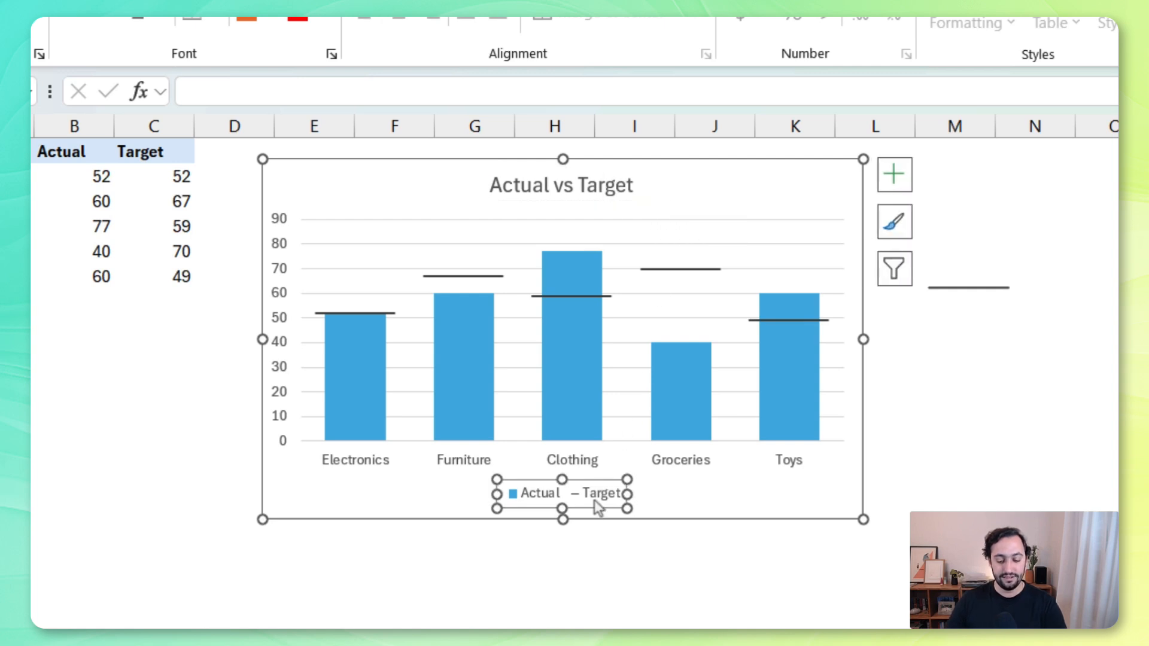
key("Delete")
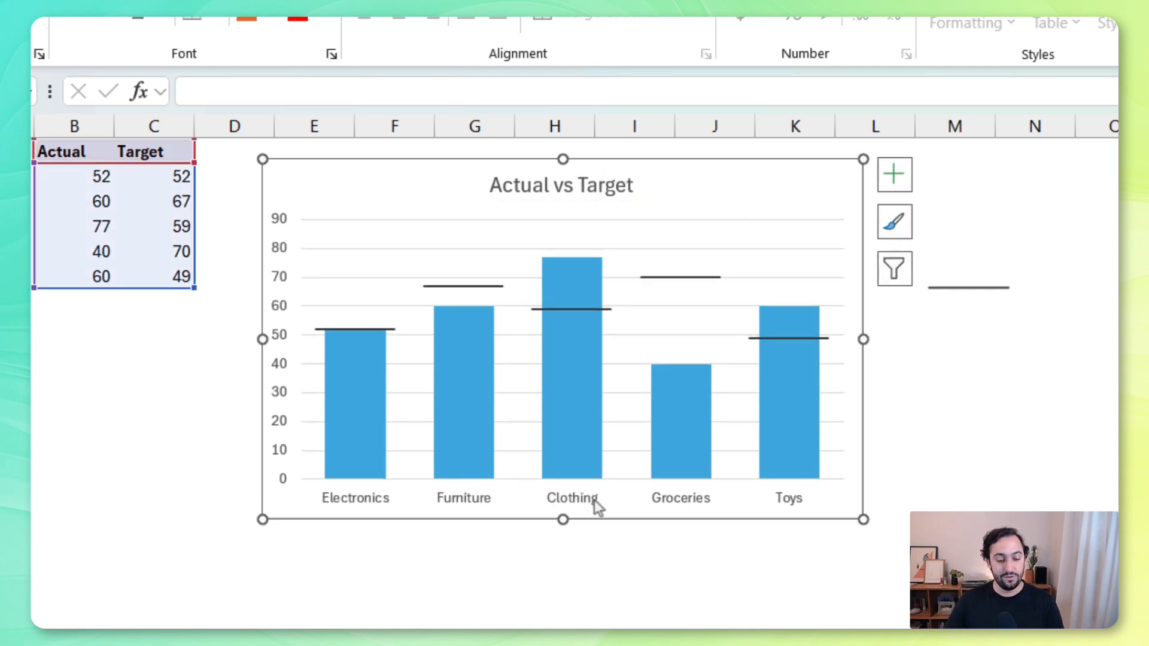
Add a primary vertical axis title reading "Sales" to the chart and delete the horizontal gridlines
left_click(902, 181)
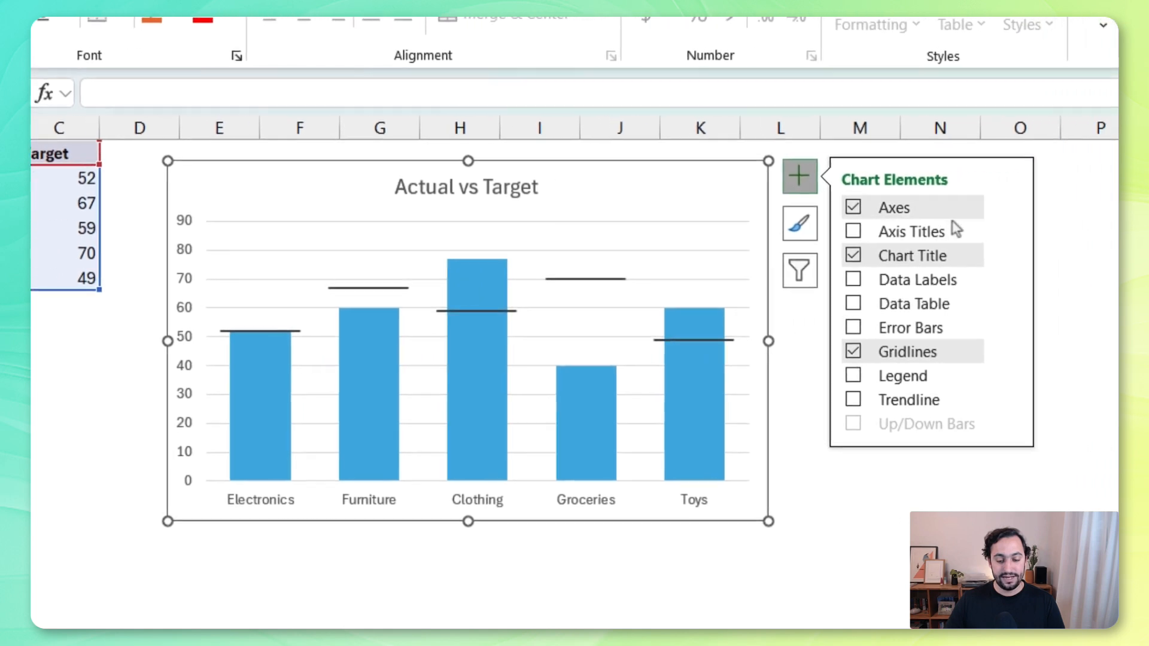
left_click(1105, 228)
left_click(959, 262)
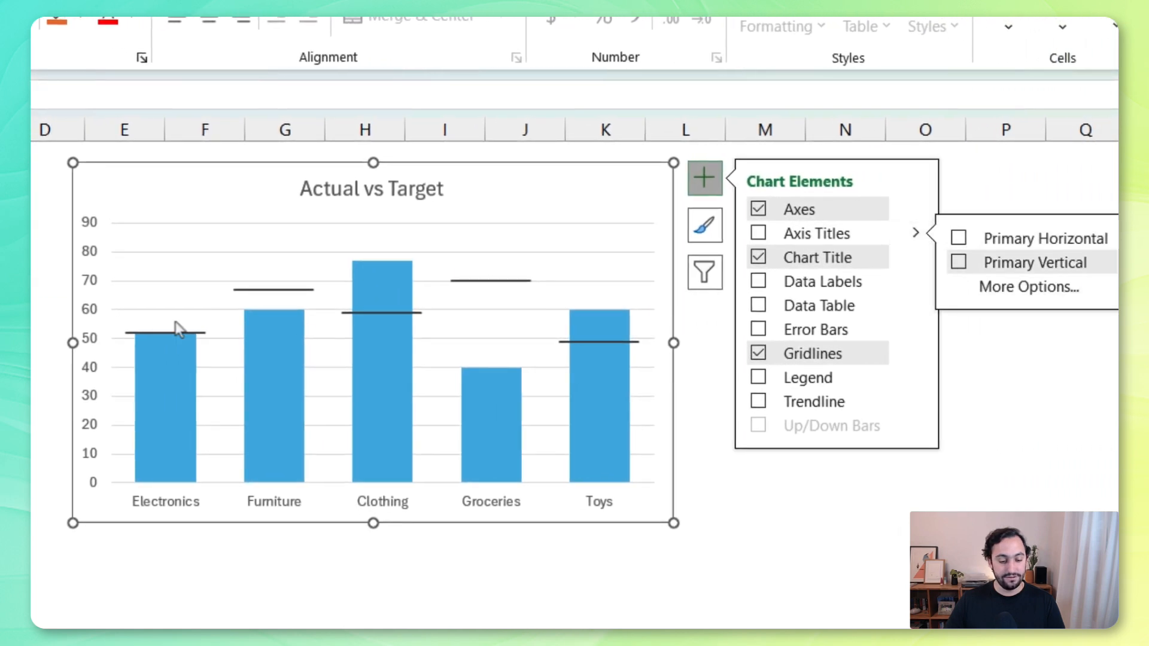
left_click(103, 333)
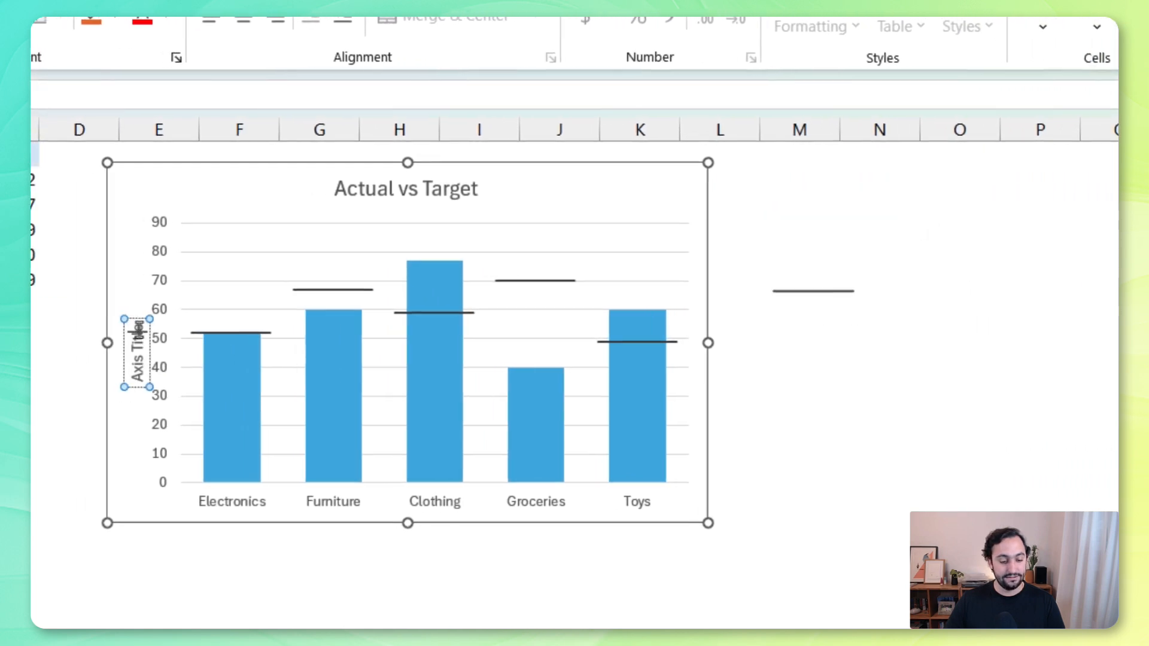
triple_click(137, 347)
type("Sales")
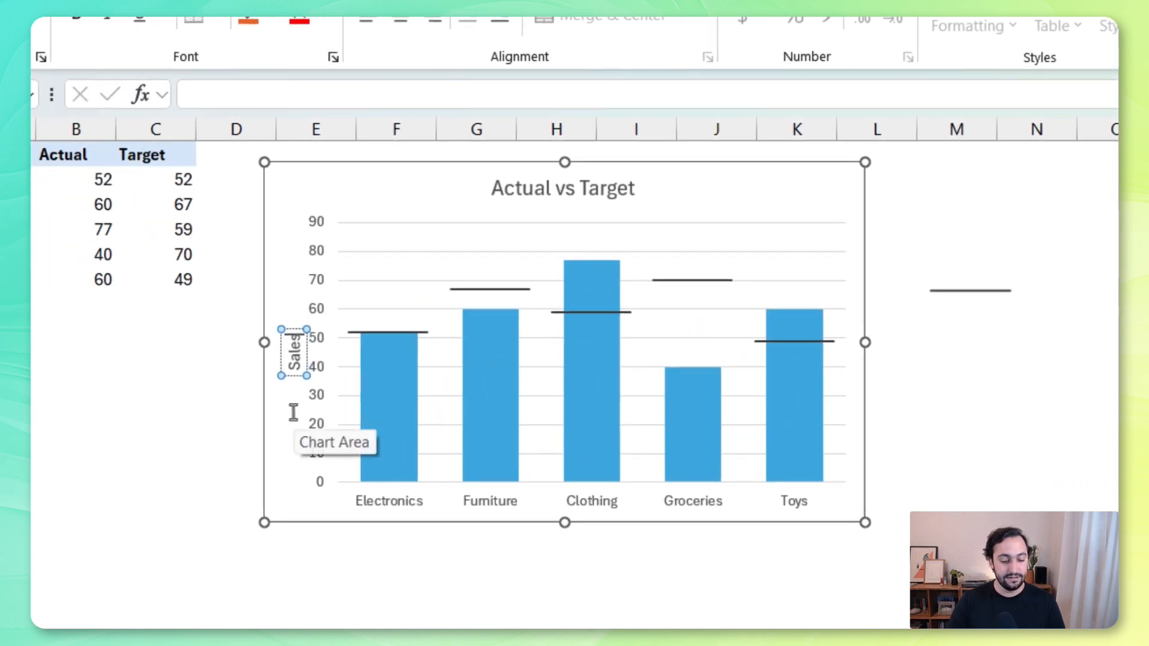
left_click(1114, 484)
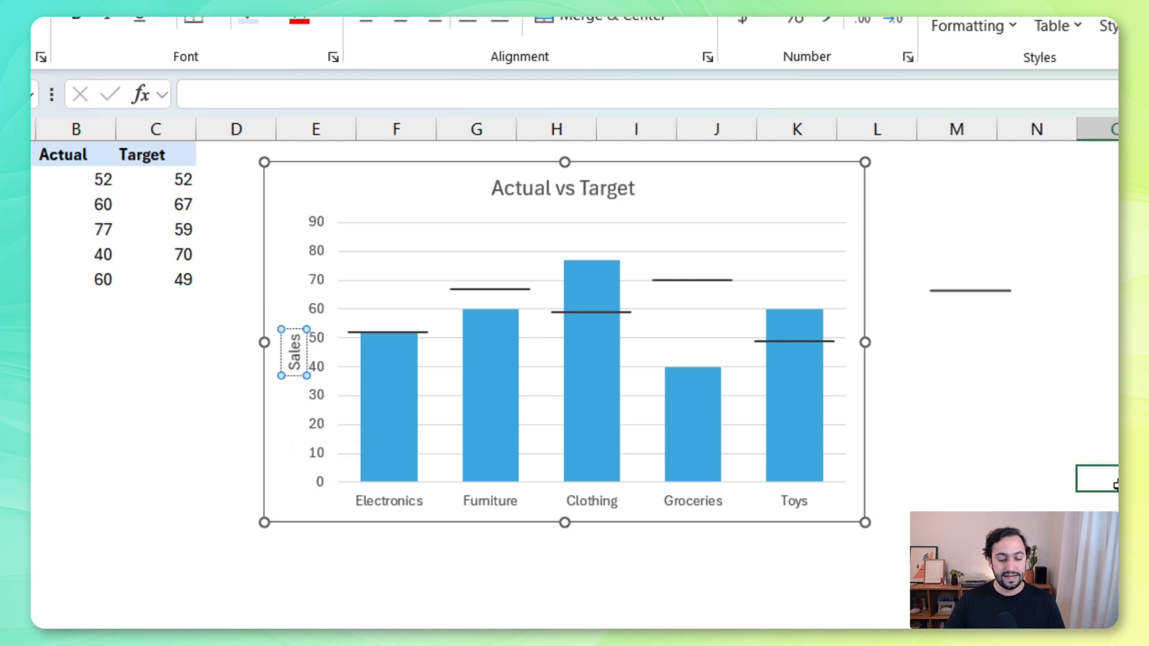
left_click(822, 285)
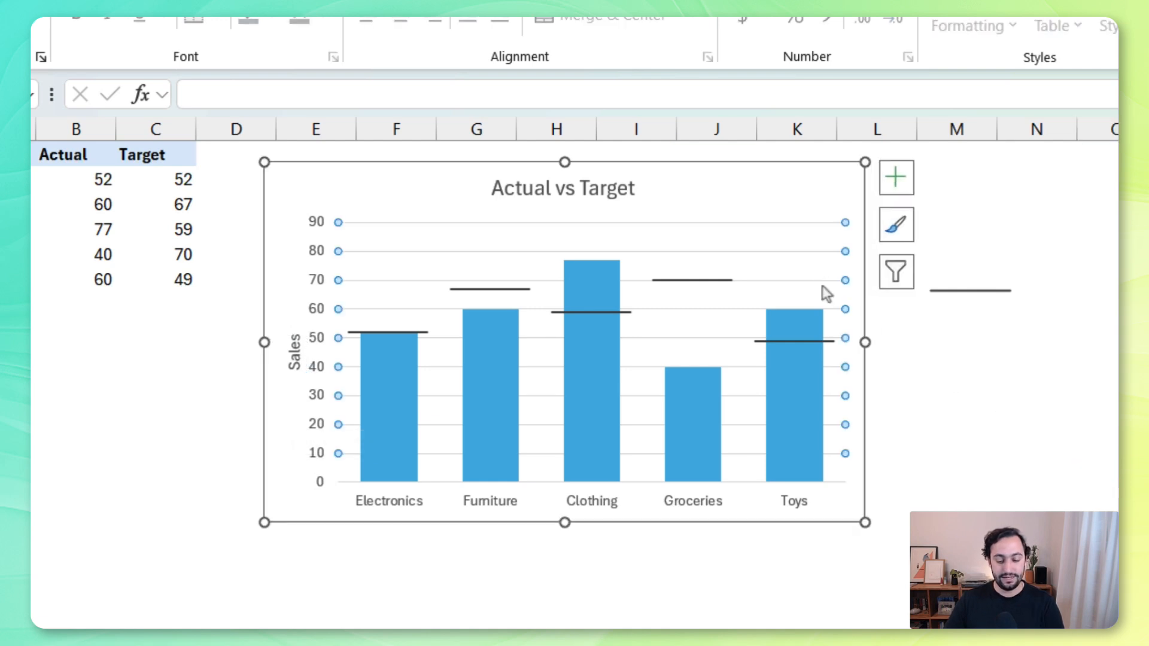
left_click(1137, 431)
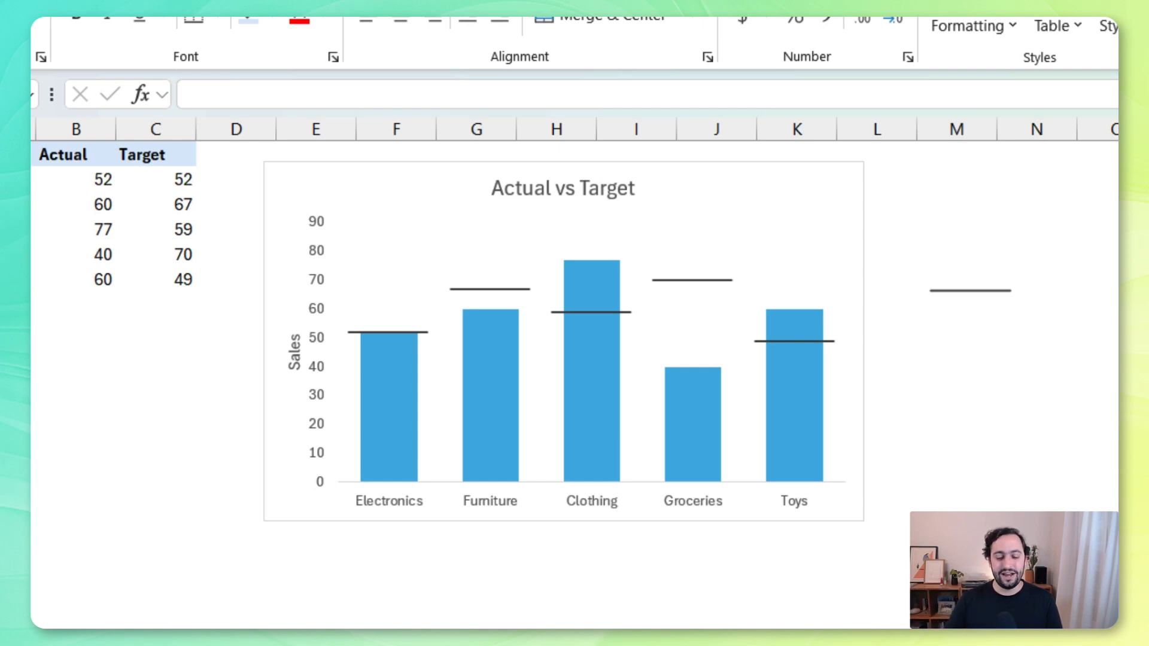
Move the chart across to columns K through R, leaving empty cells beside the data table
left_click(733, 185)
left_click(942, 290, "ctrl")
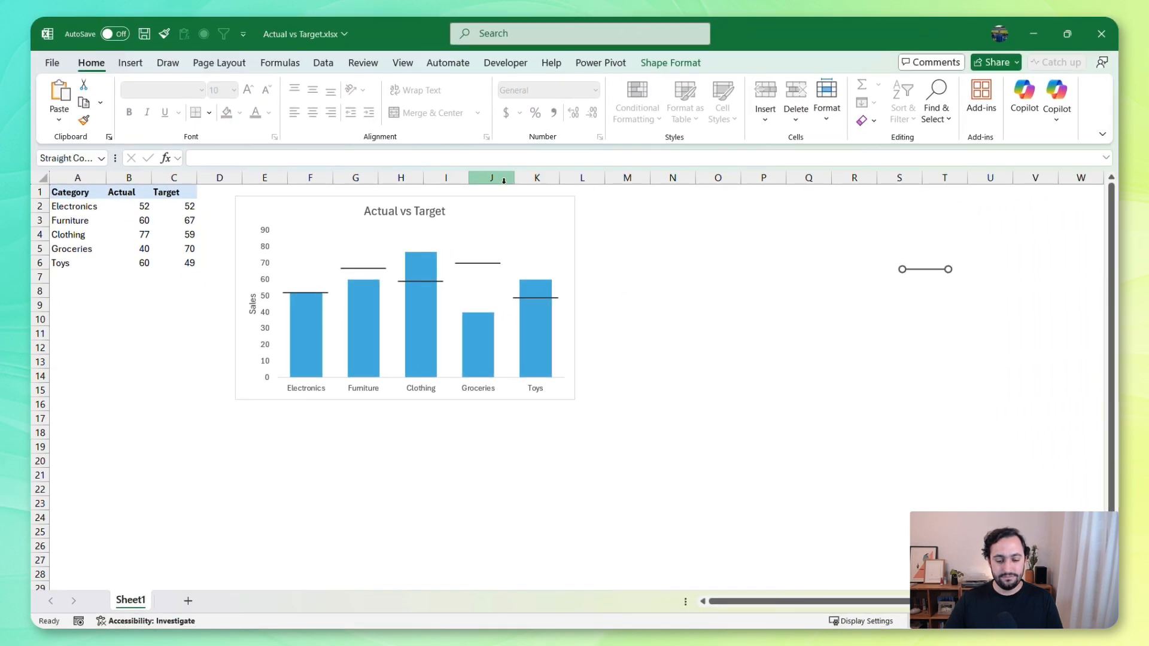
left_click_drag(479, 194, 774, 195)
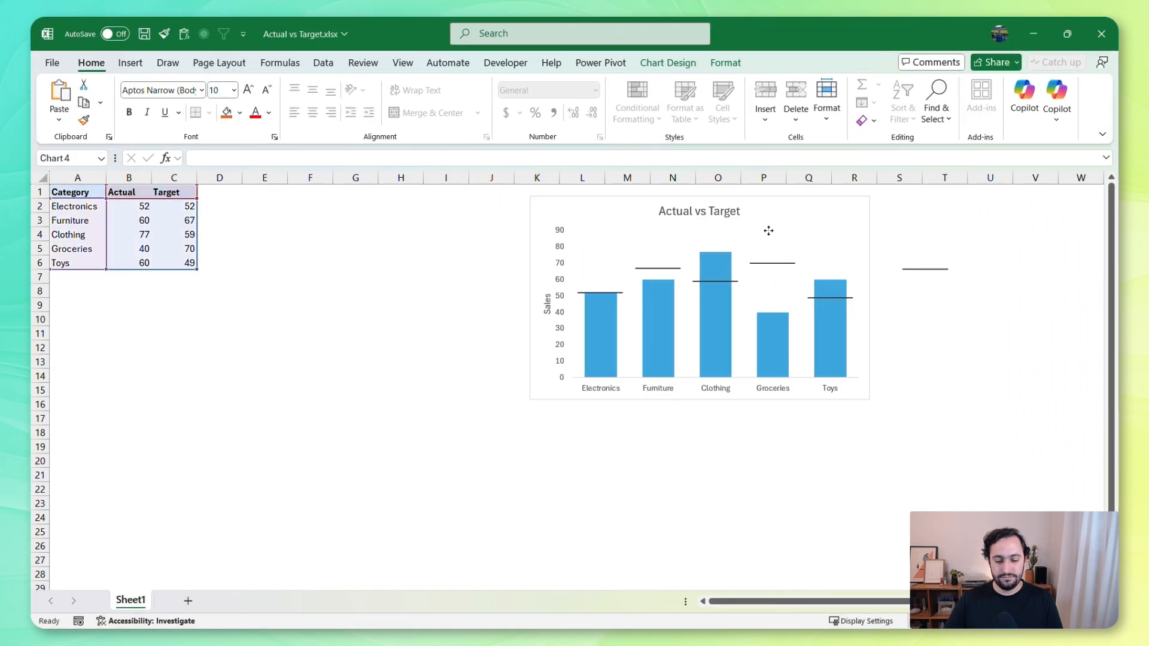
left_click(347, 257)
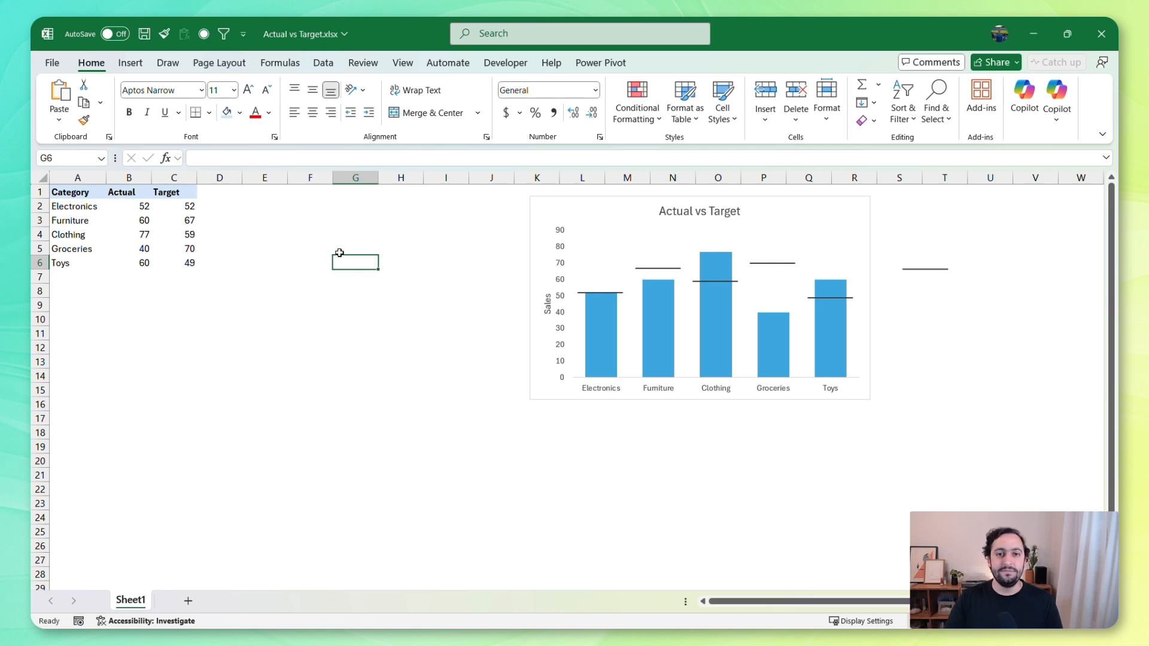
Add two column headers after Target in the data table: "Above" in D1 and "Below" in E1
left_click(232, 191)
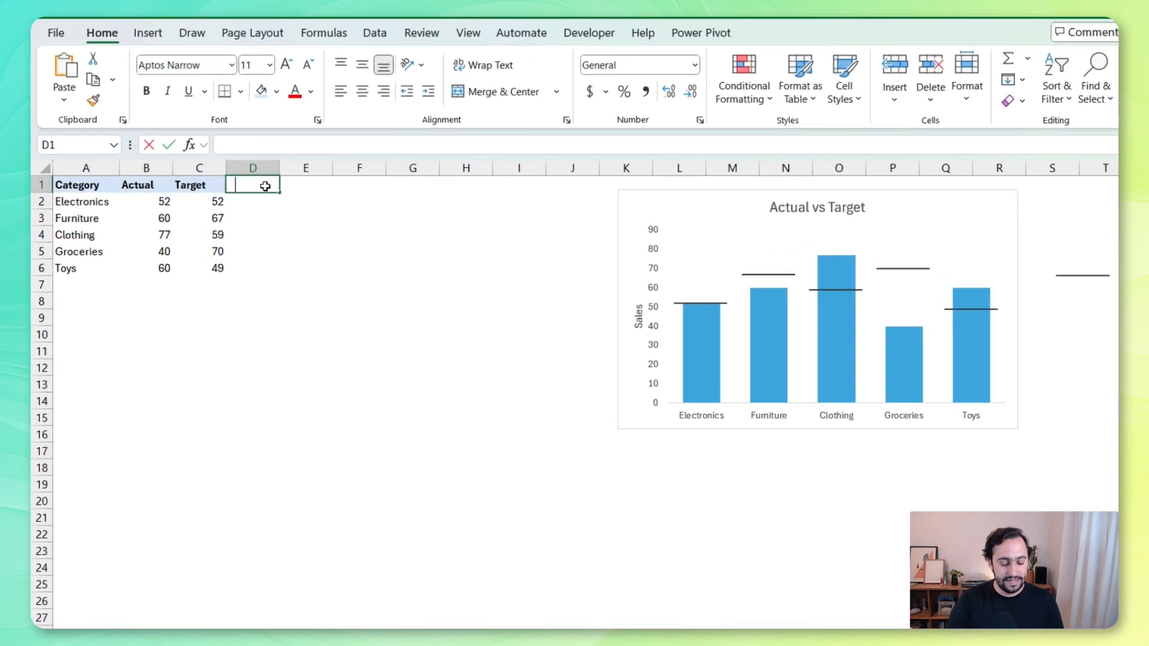
type("Above")
key("Tab")
key("BackSpace")
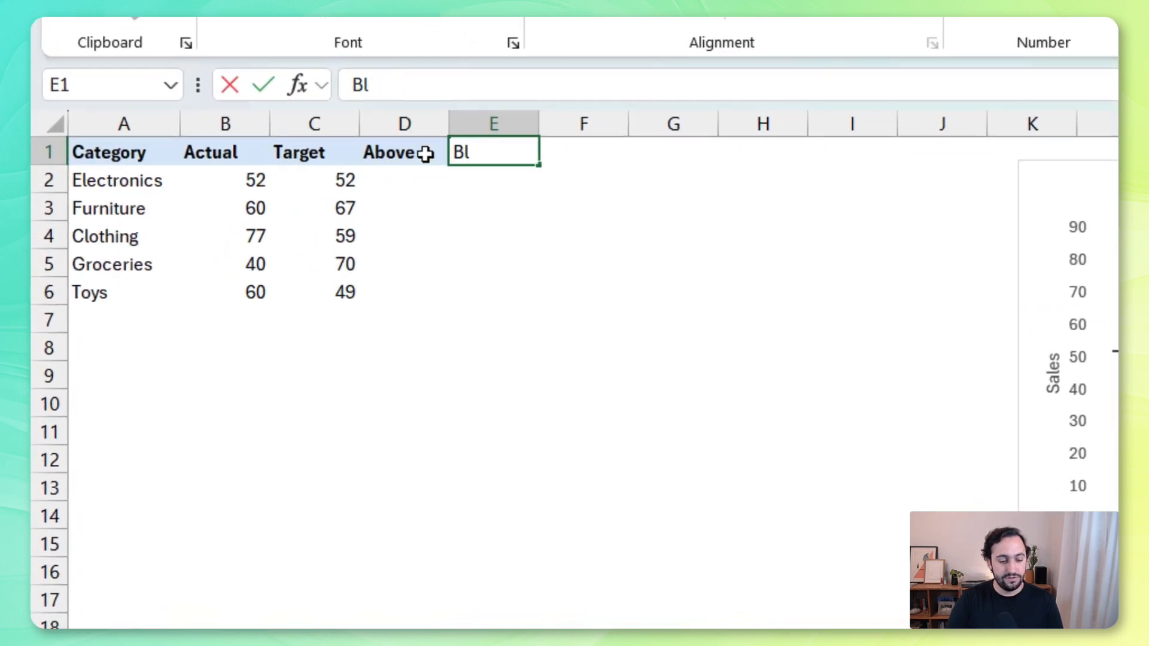
type("elow")
key("Return")
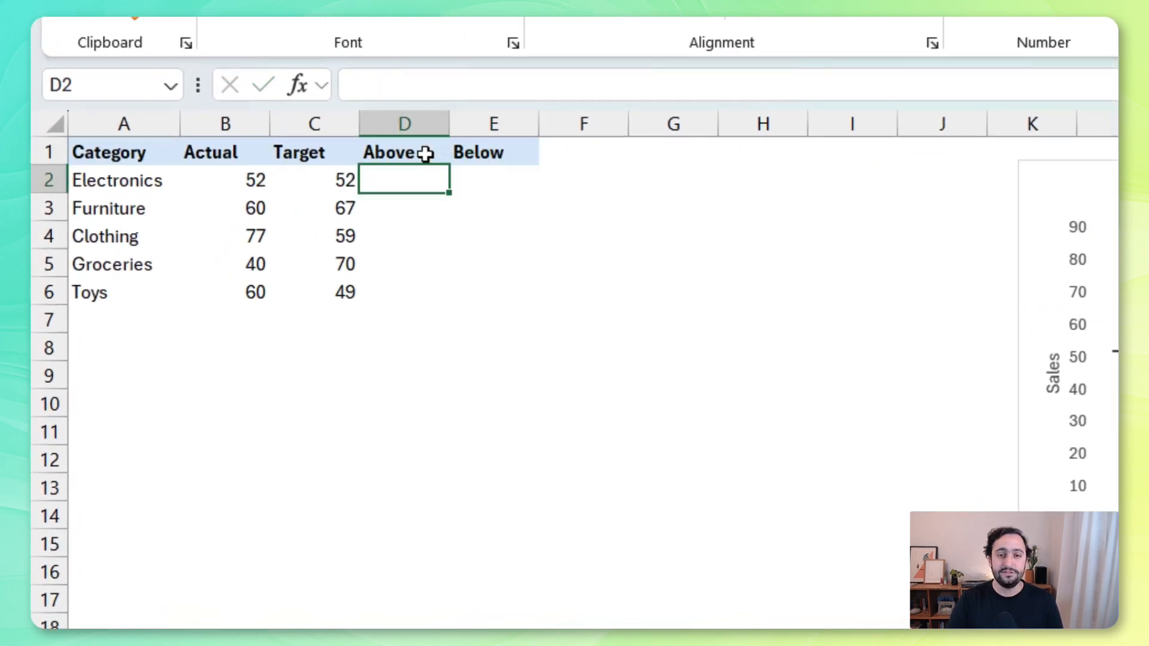
Enter the formula =IF(B2>=C2,B2,0) in cell D2 of the Above column
type("=IF(")
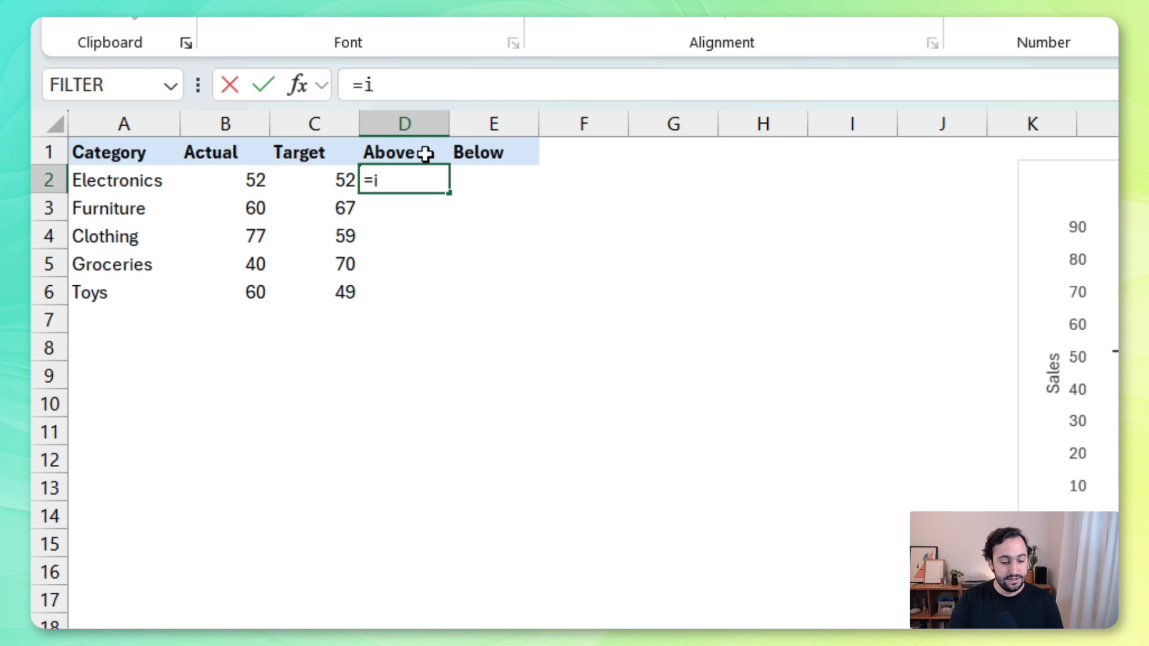
key("Left")
key("Left")
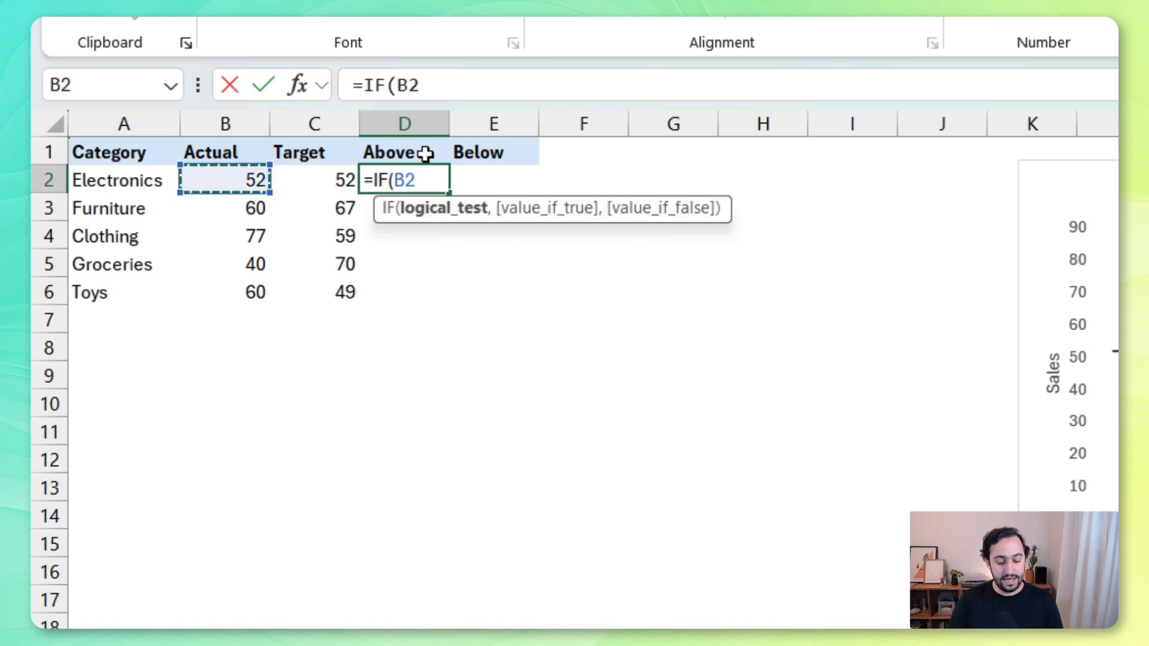
type(">=")
key("Left")
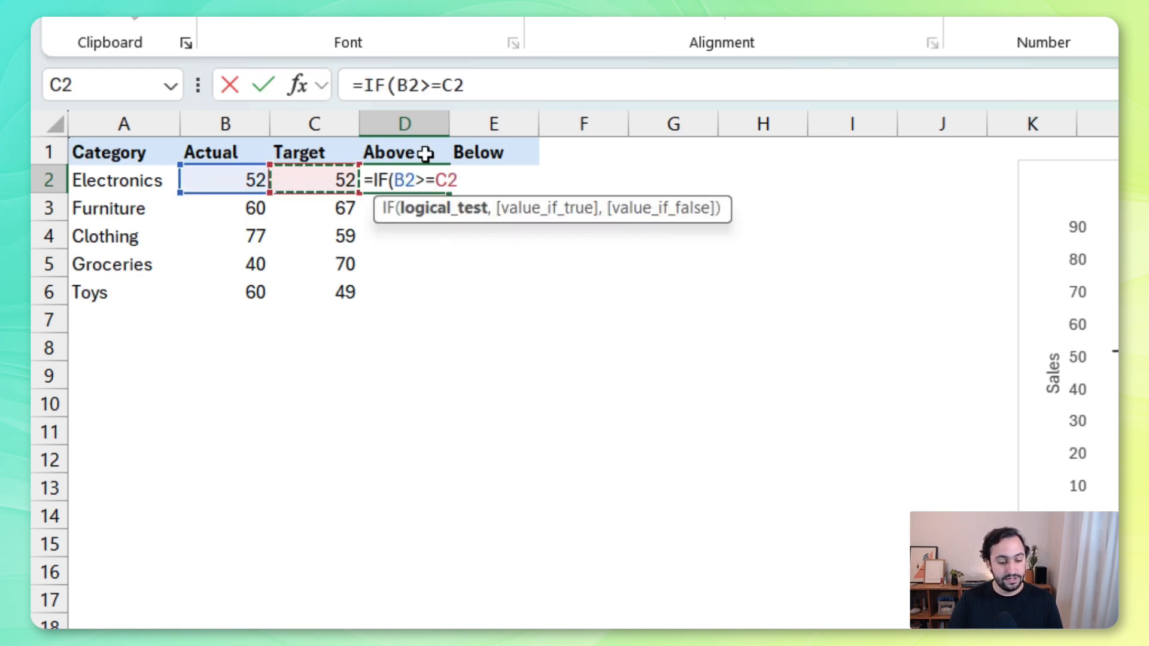
type(",")
key("Left")
key("Left")
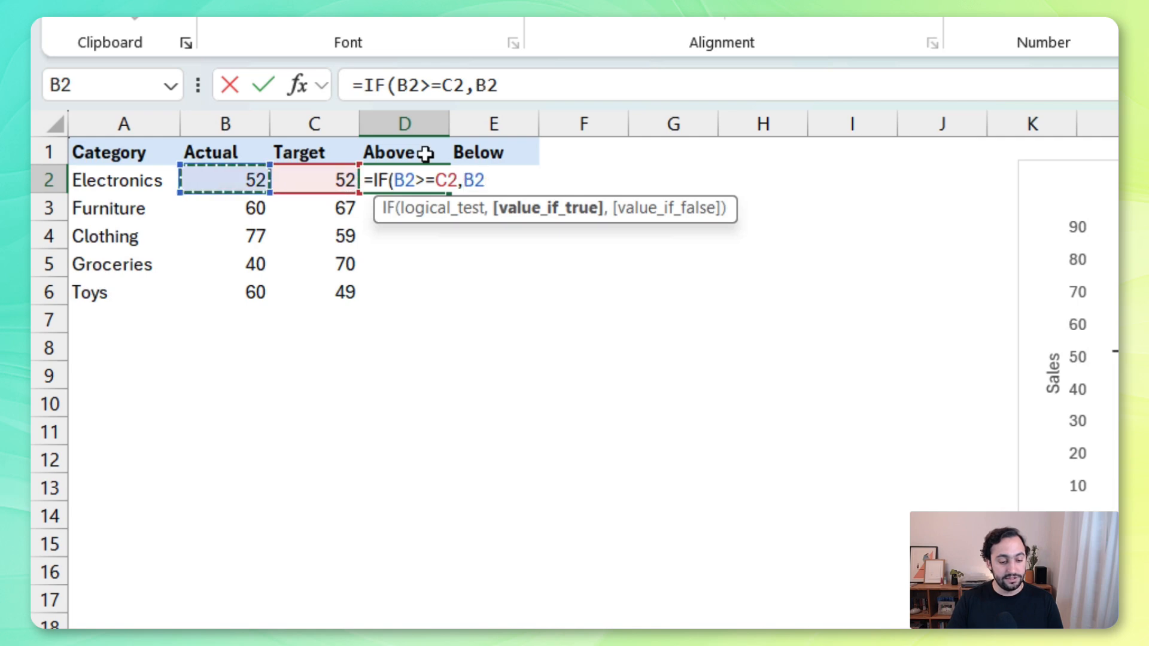
type(",0")
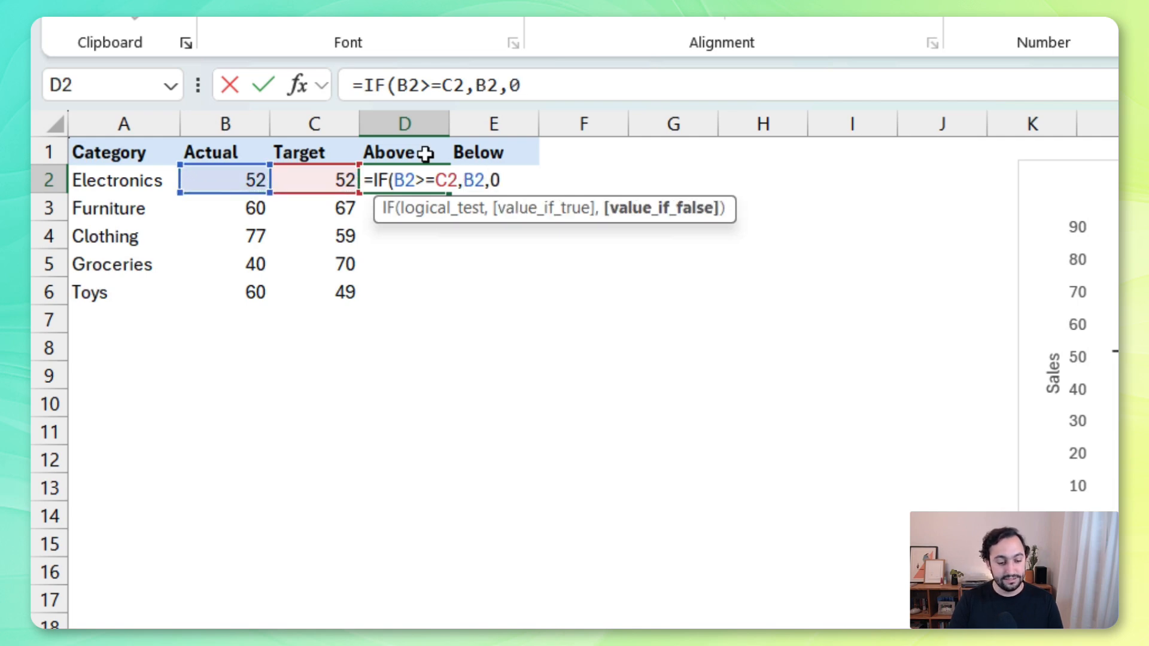
key("Return")
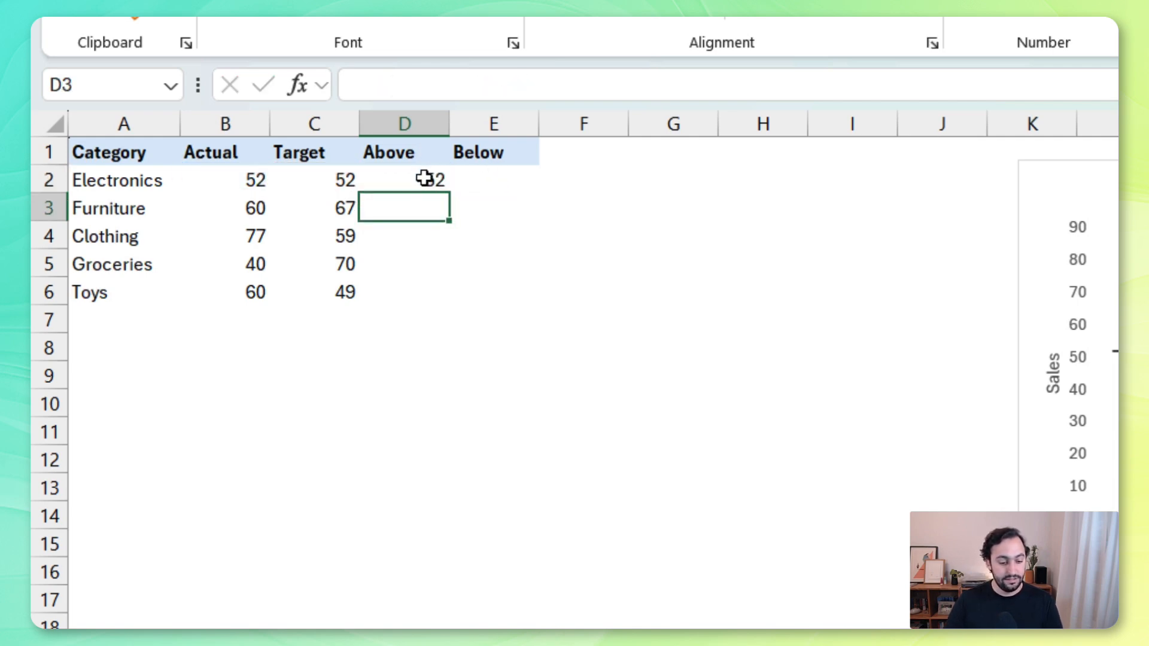
Fill the Above formula down to D6 and check the results against the Actual and Target values
left_click(437, 180)
double_click(449, 191)
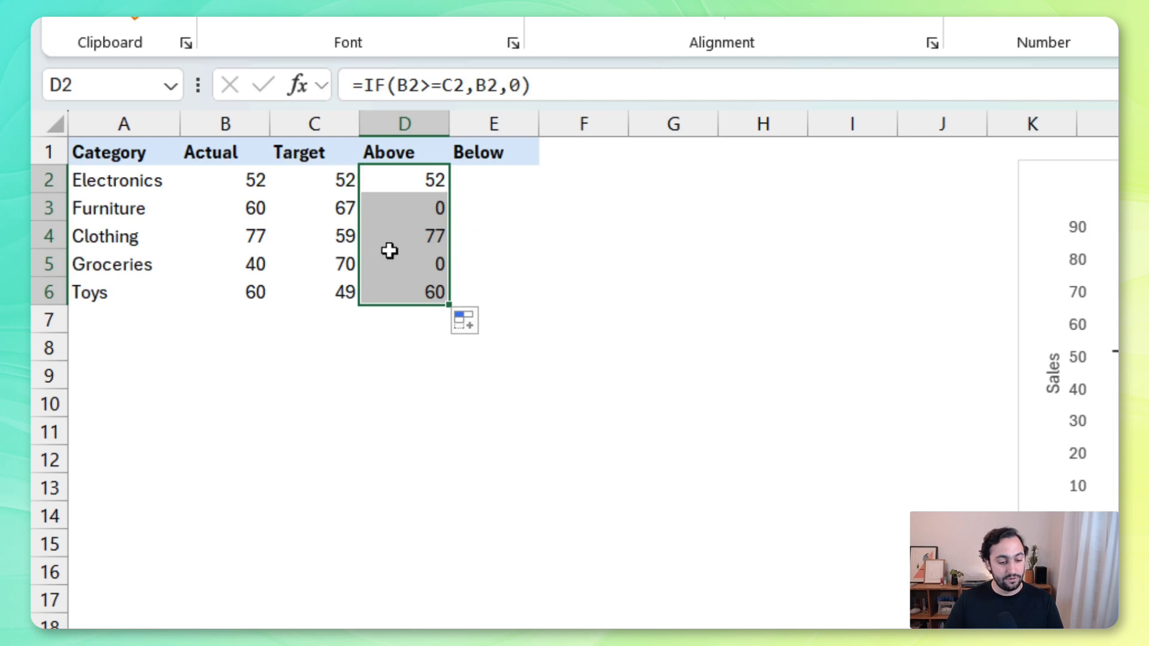
left_click(413, 240)
left_click(412, 181)
left_click(405, 239)
left_click(395, 297)
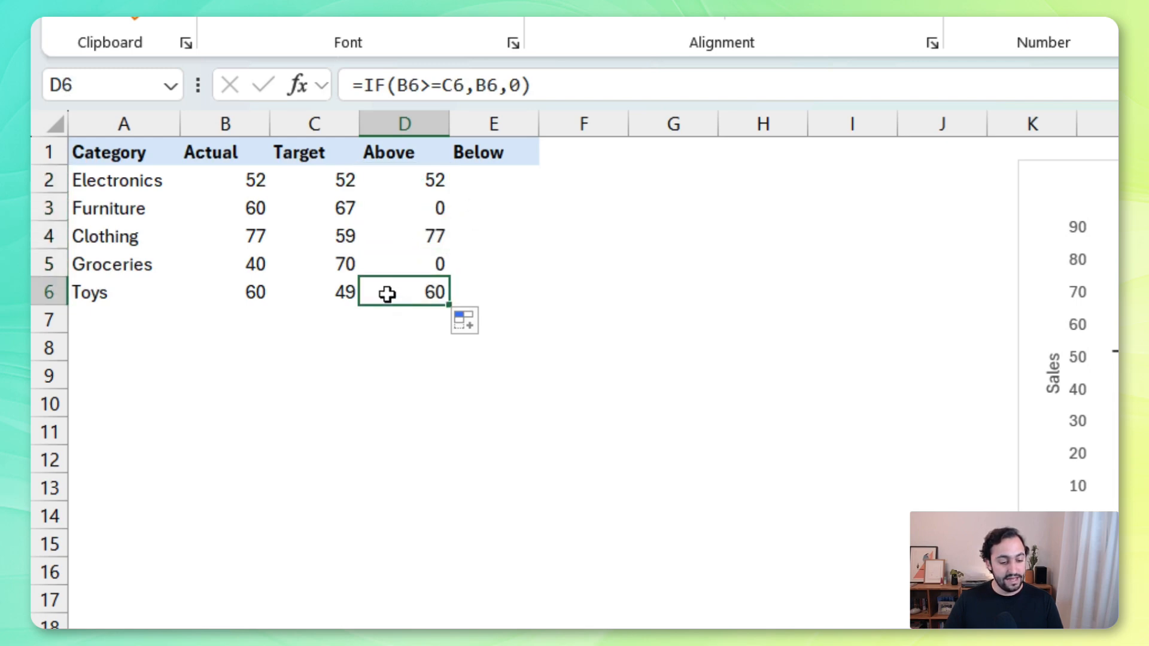
left_click_drag(246, 235, 341, 236)
left_click_drag(249, 179, 327, 186)
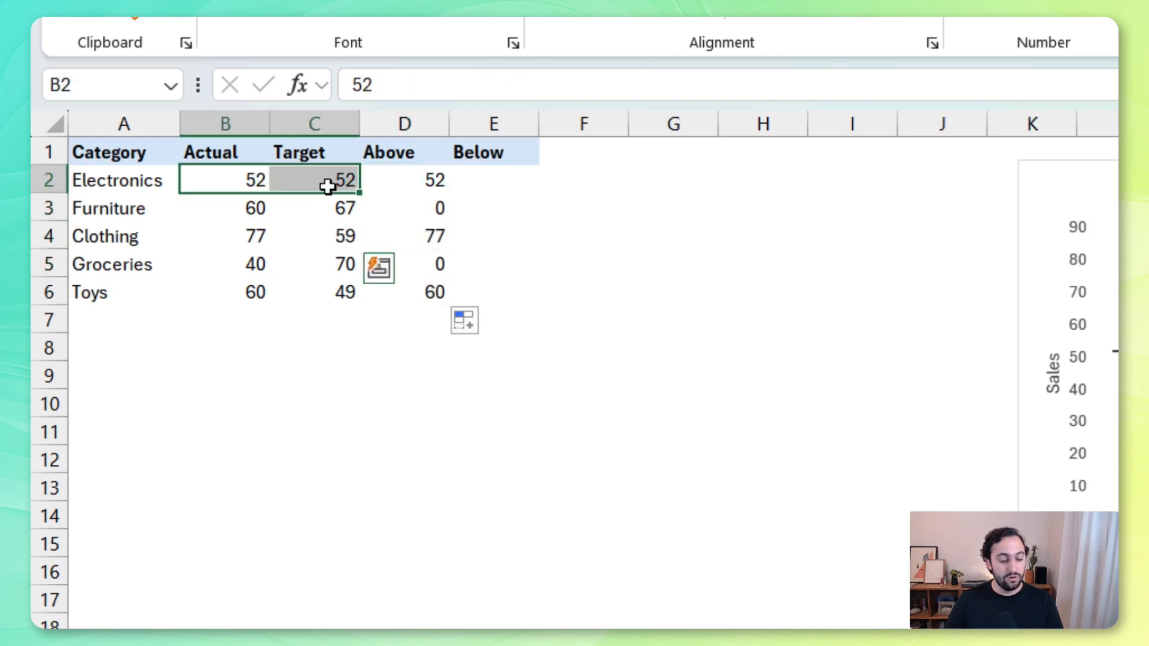
Enter the formula =IF(B2<C2,B2,0) in cell E2 of the Below column
left_click(515, 180)
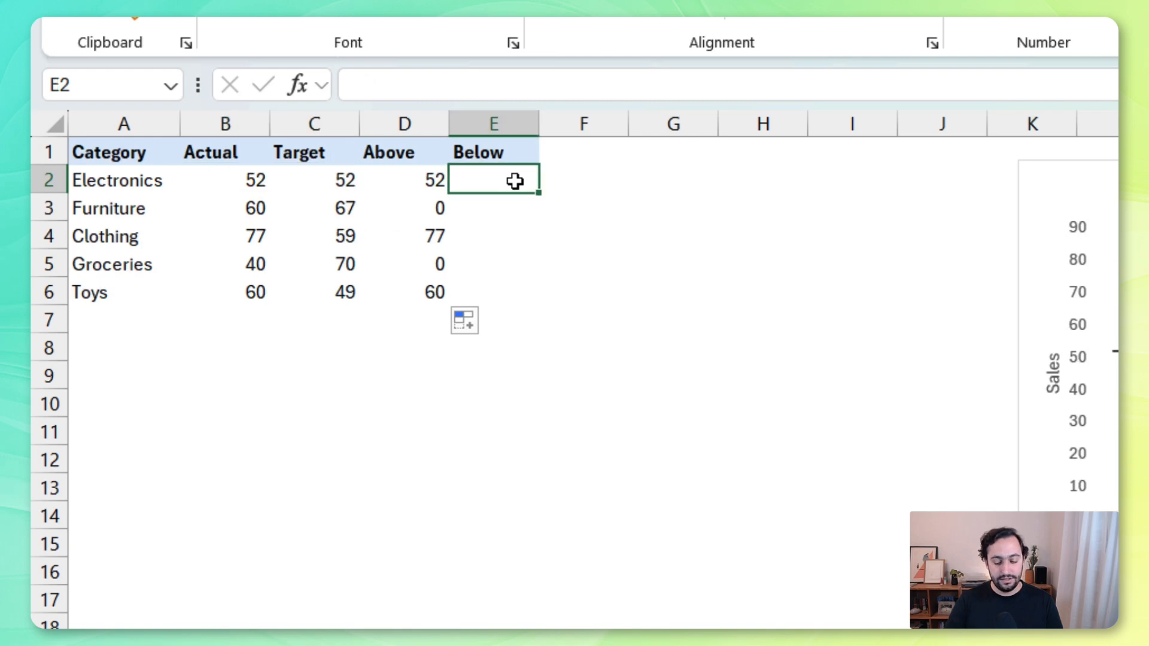
type("=IF(")
key("Left")
key("Left")
key("Left")
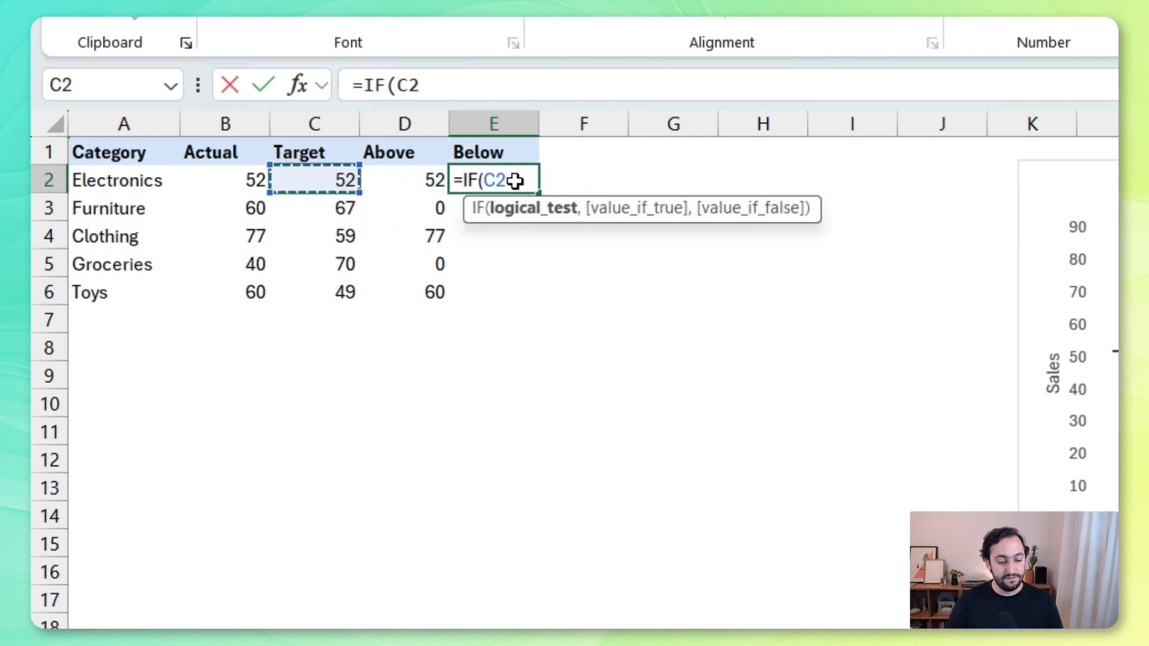
type("<")
key("Left")
key("Left")
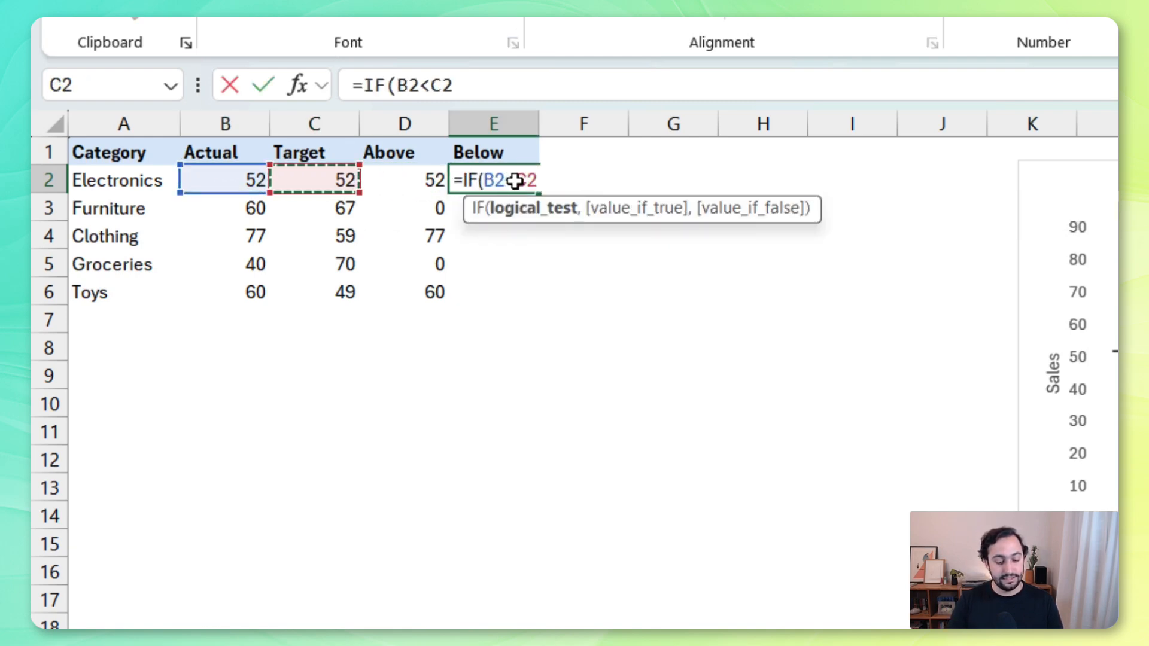
type(",")
key("Left")
key("Left")
key("Left")
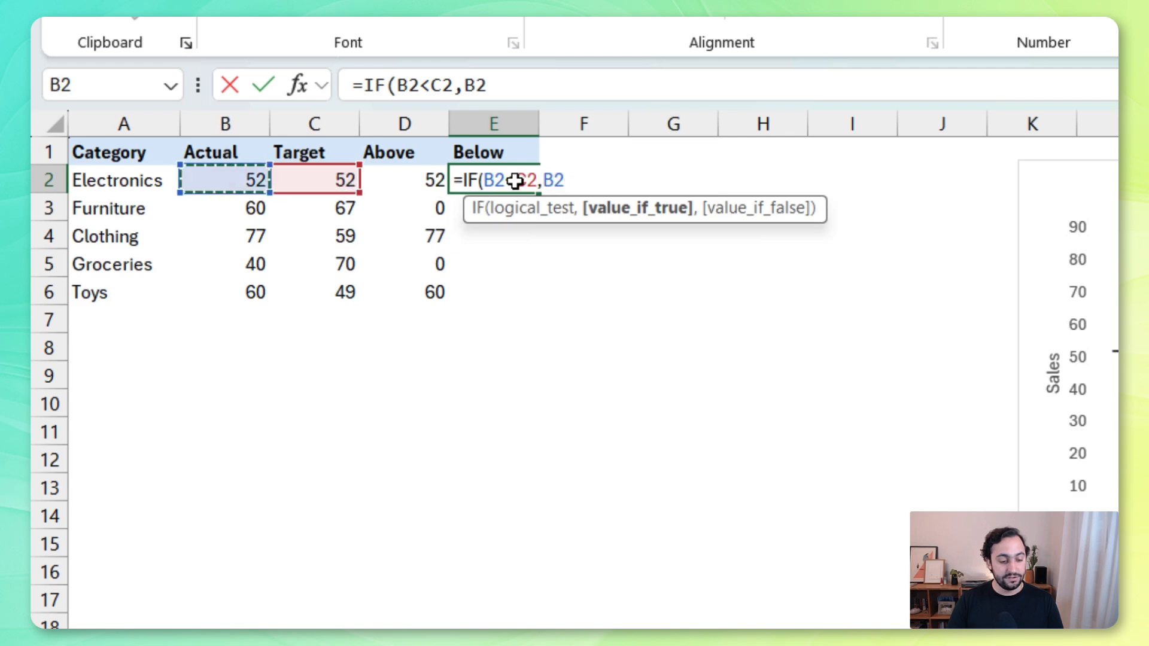
type(",0")
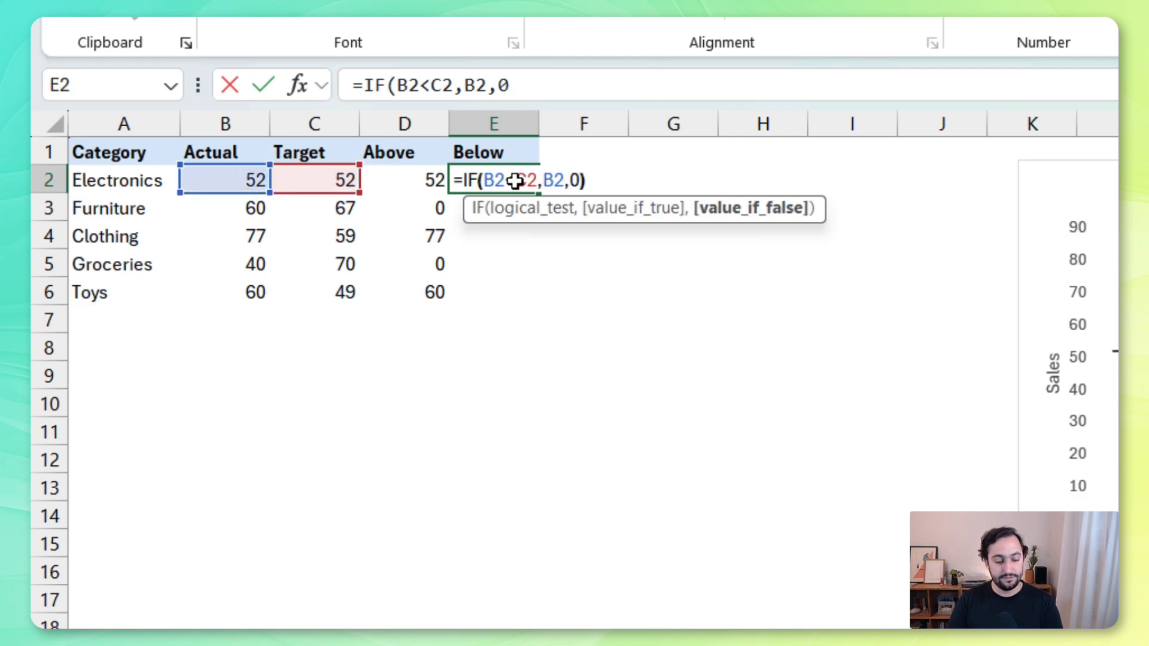
key("Return")
Fill the Below formula down to E6 and review the Above and Below columns
left_click(515, 180)
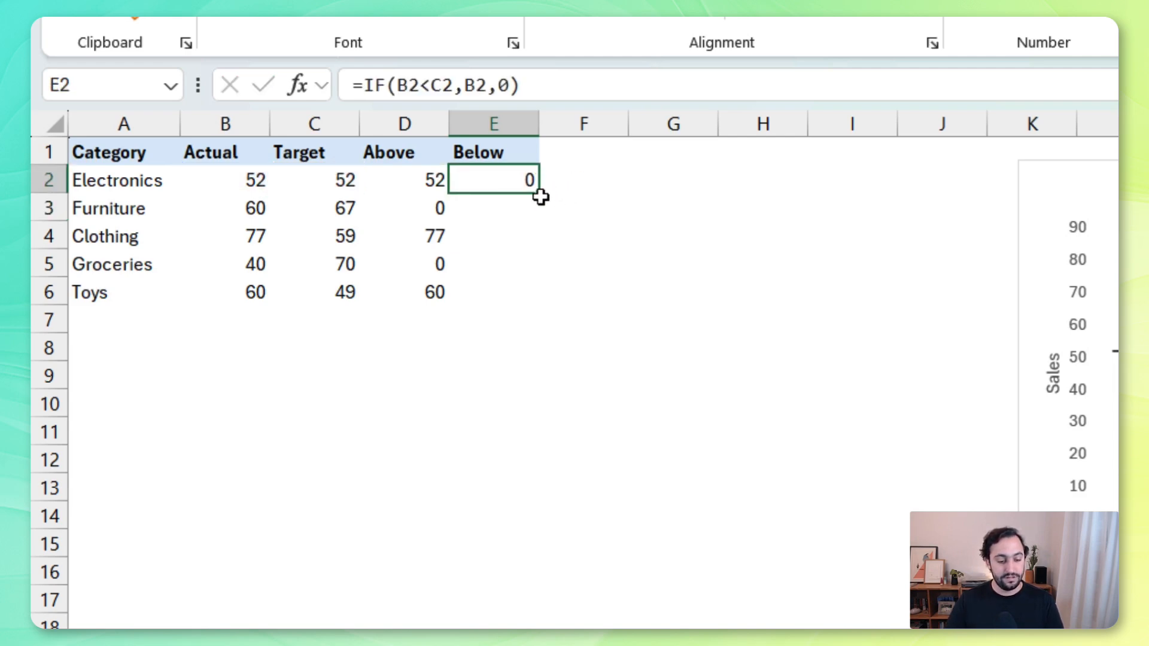
double_click(542, 193)
left_click_drag(407, 173, 405, 289)
left_click_drag(495, 188, 503, 281)
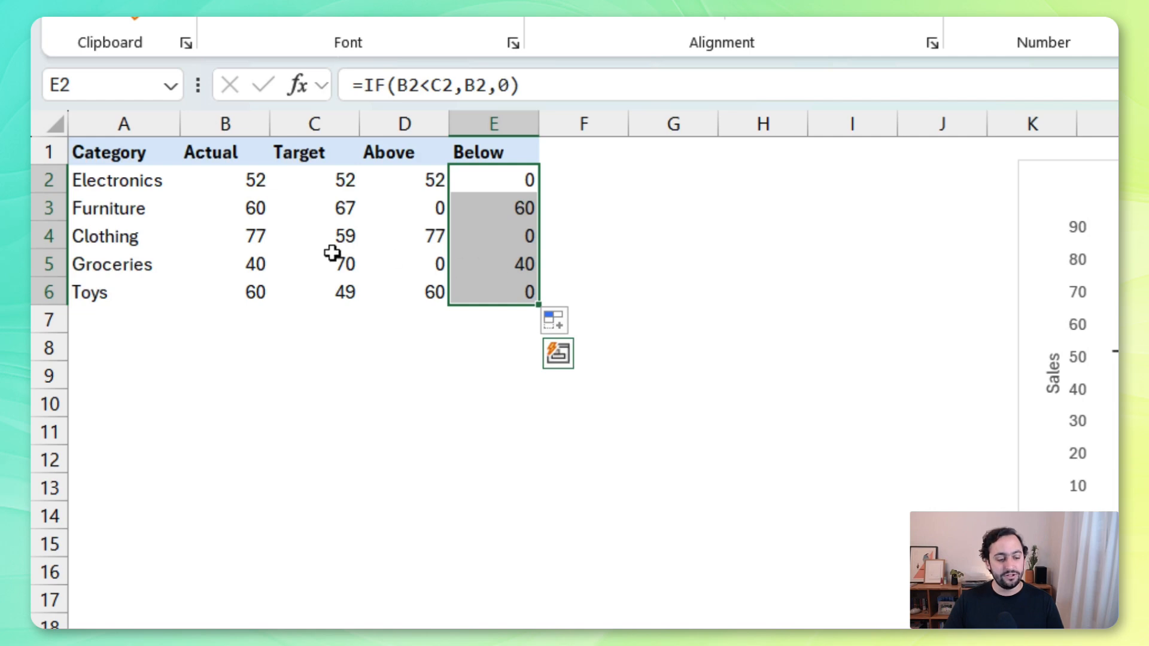
Insert a clustered column chart from the Category, Target, Above and Below data, leaving out the Actual column
left_click_drag(144, 152, 128, 292)
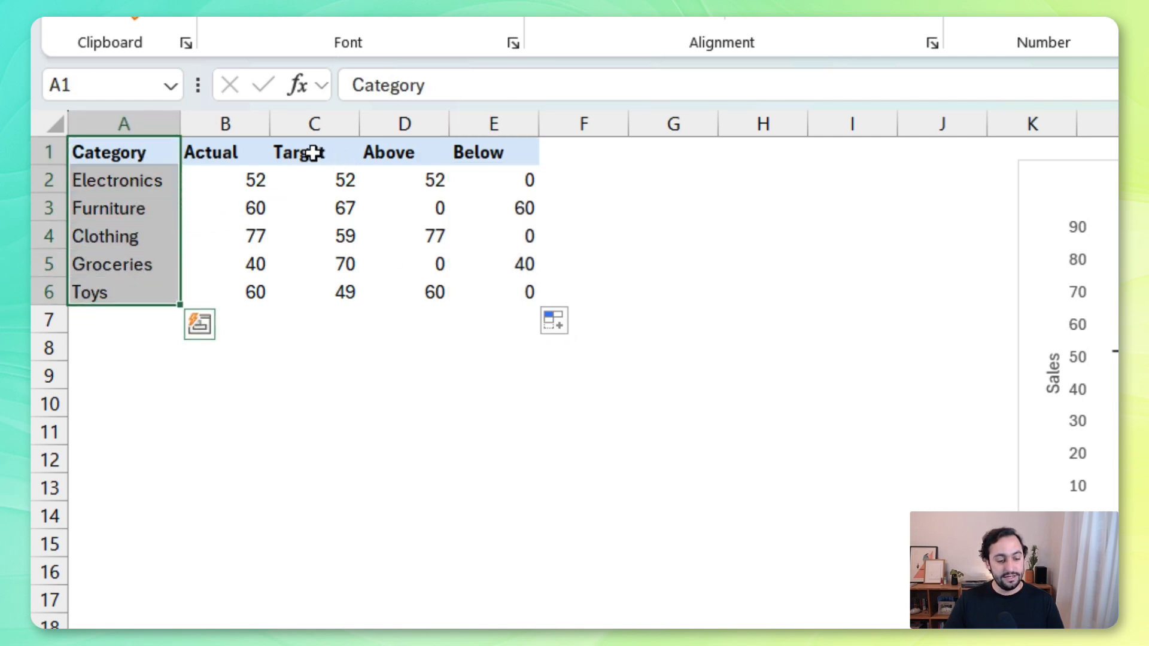
left_click_drag(313, 154, 475, 293)
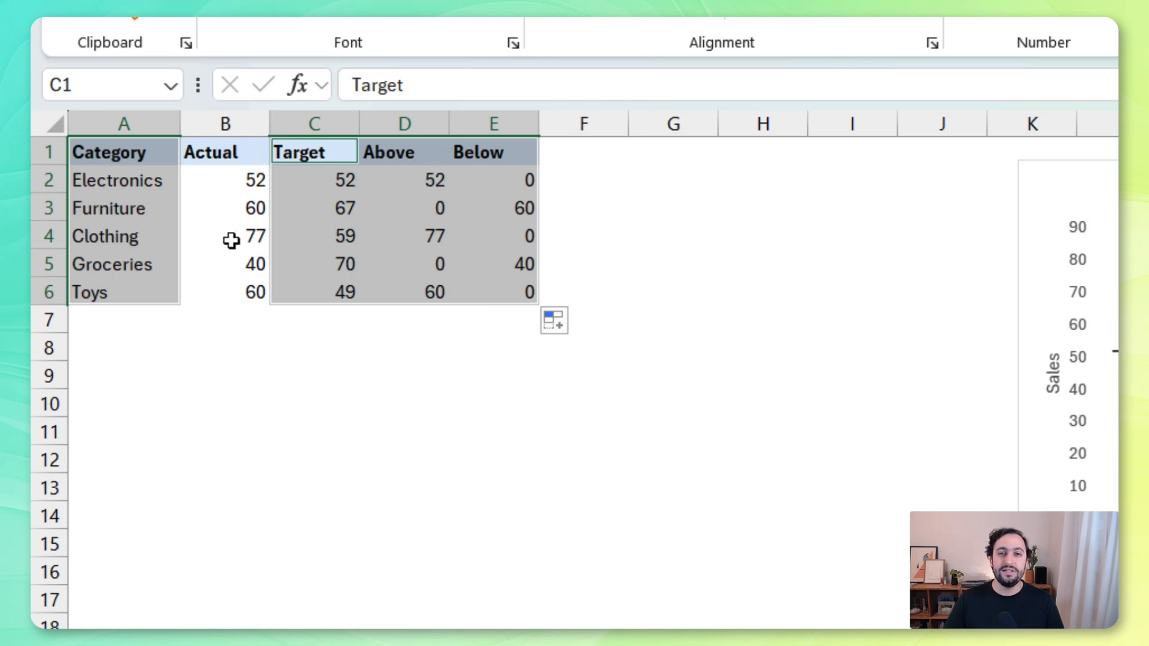
left_click(149, 71)
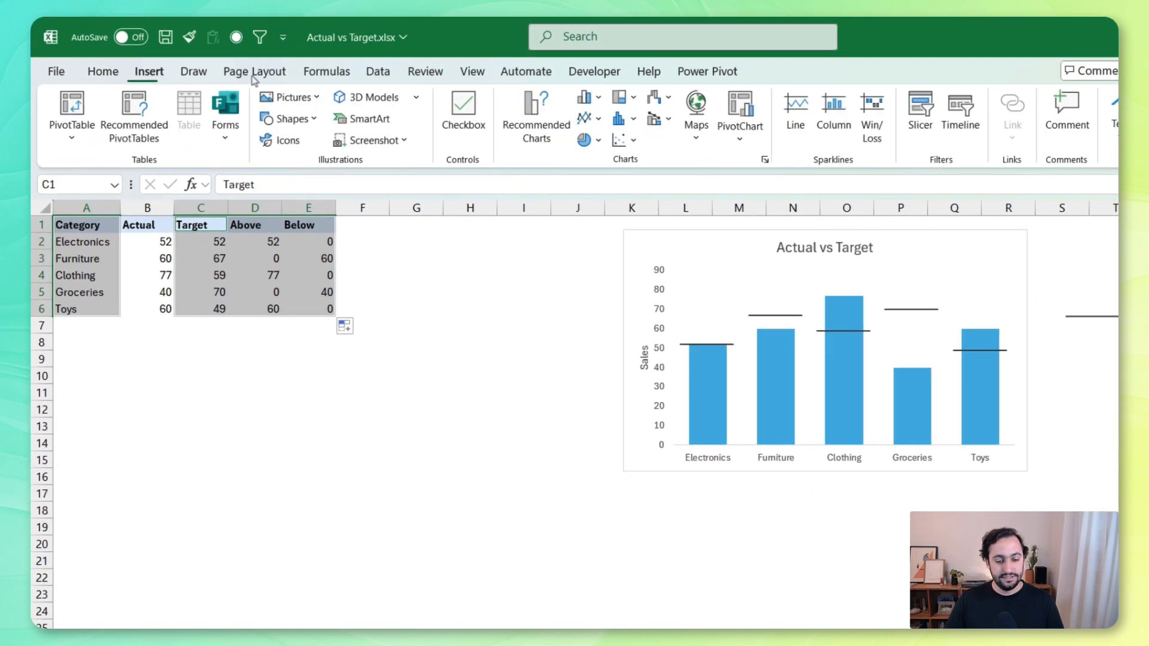
left_click(585, 97)
left_click(588, 162)
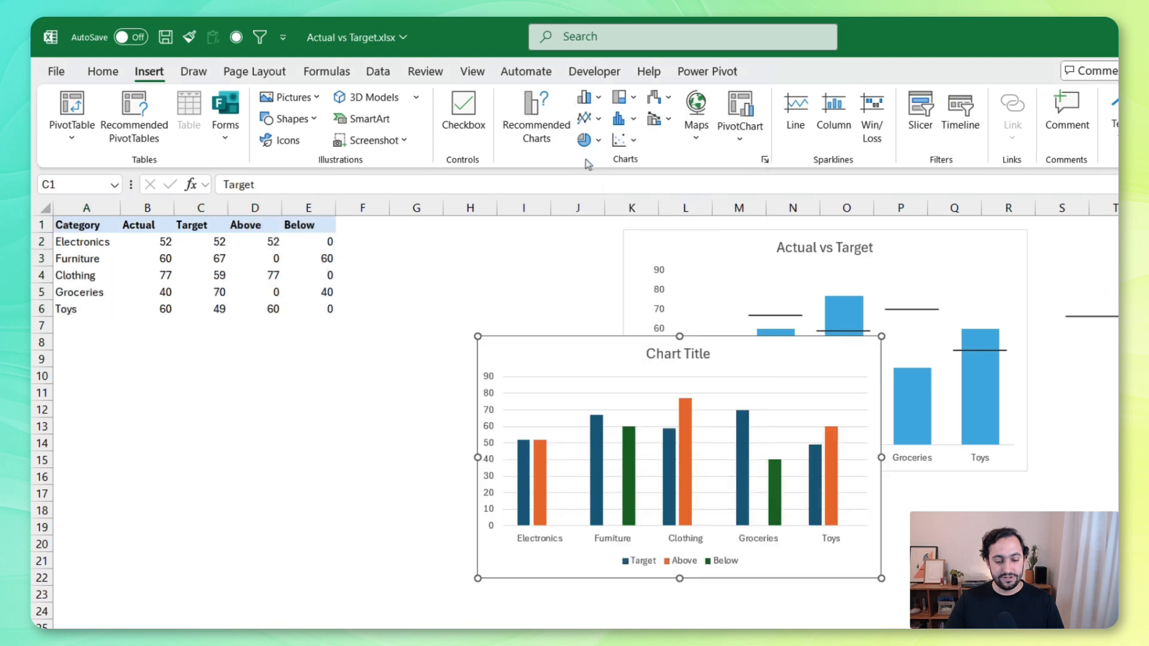
Place the new chart beside the data, the earlier Actual vs Target chart beside it, and the line shape below the table
left_click_drag(568, 345, 475, 236)
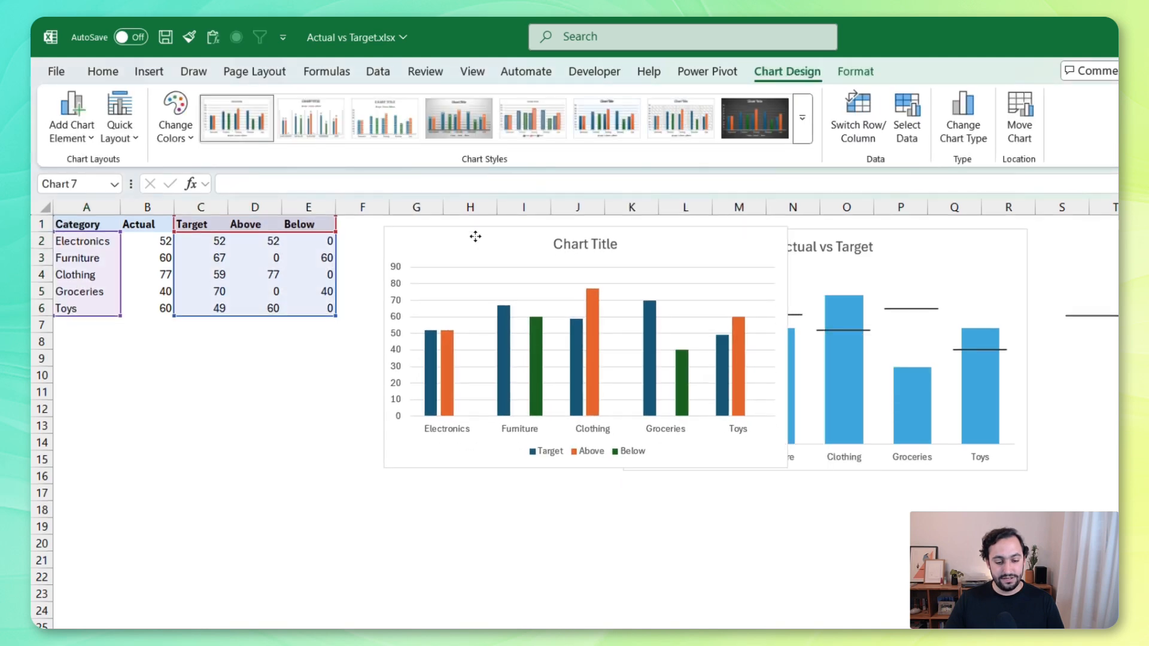
left_click(933, 230)
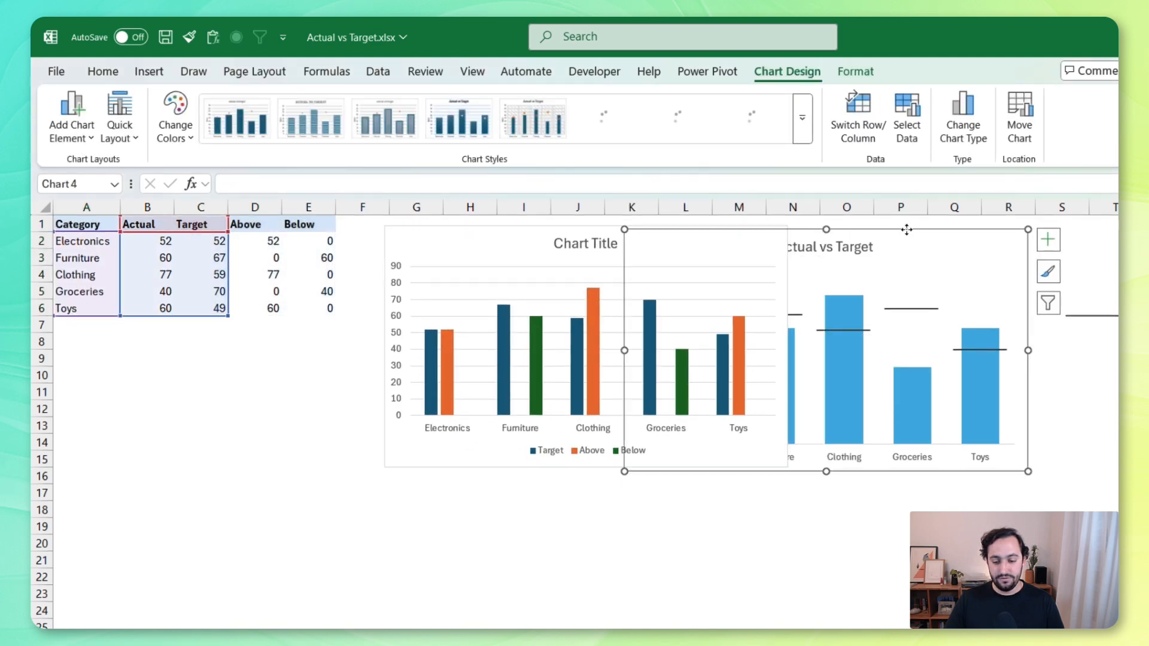
left_click_drag(906, 230, 1086, 233)
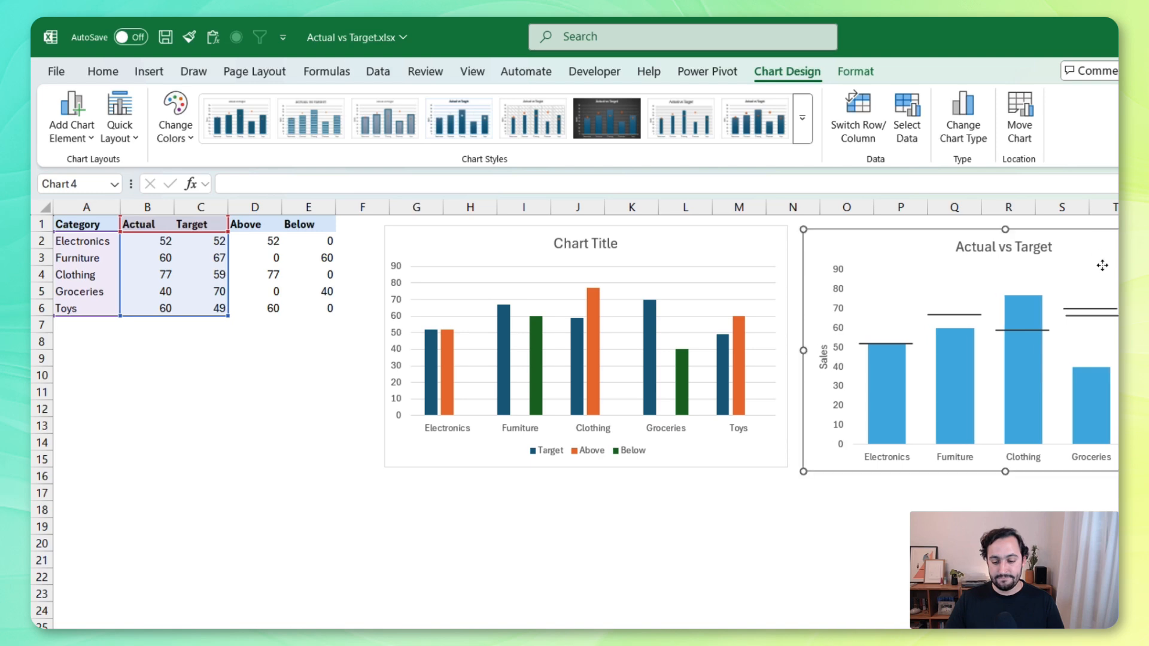
left_click(1110, 316)
left_click_drag(1110, 316, 216, 349)
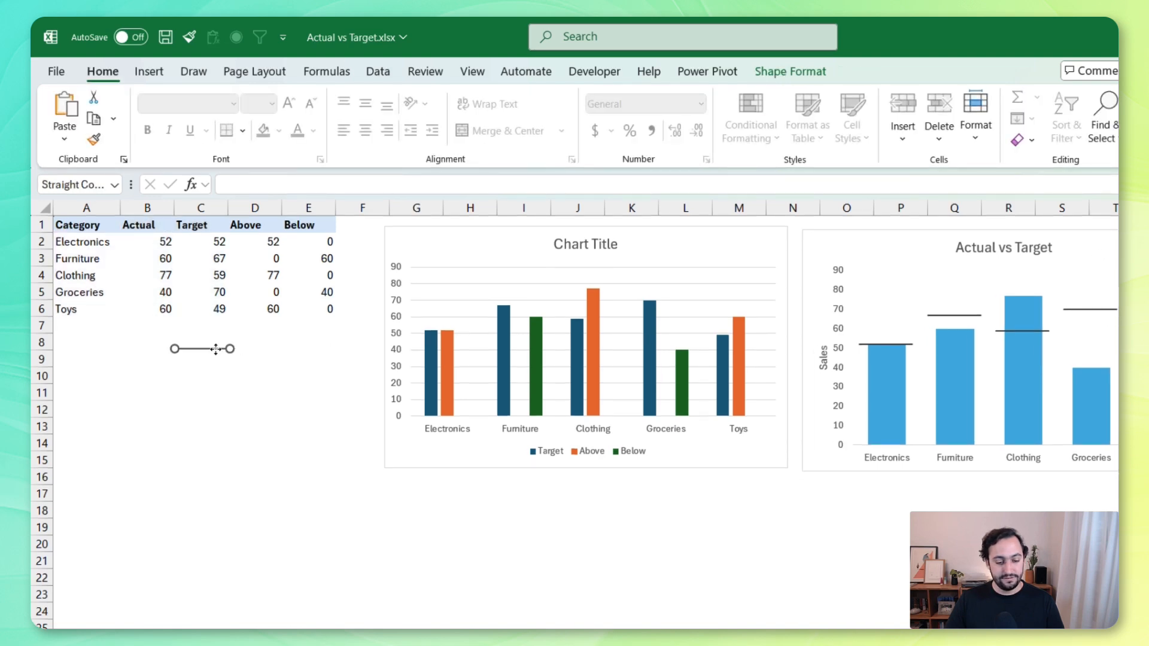
Change the new chart's Target series to Scatter on the primary axis, leaving Above and Below as Clustered Column
left_click(484, 245)
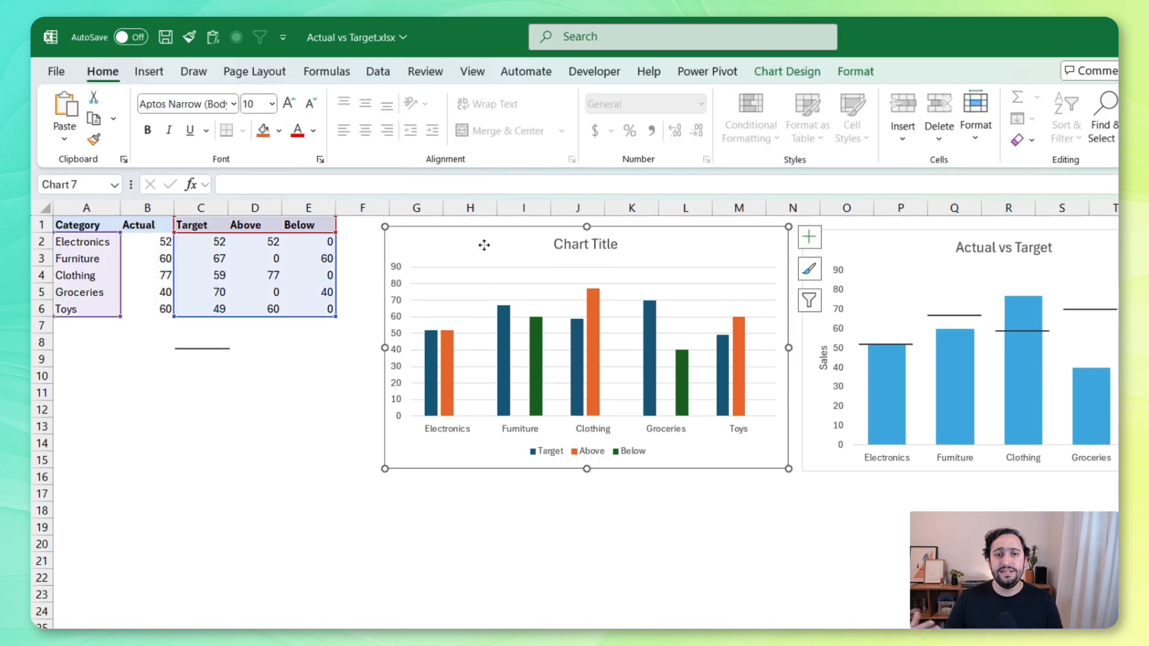
left_click(508, 317)
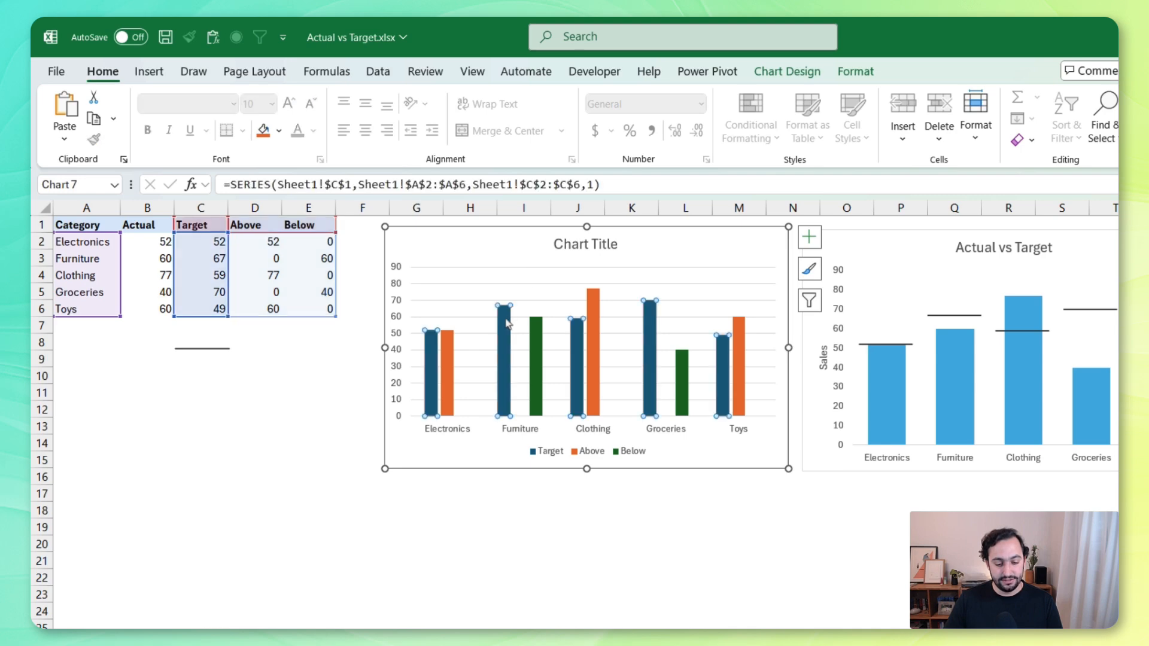
right_click(503, 352)
left_click(570, 412)
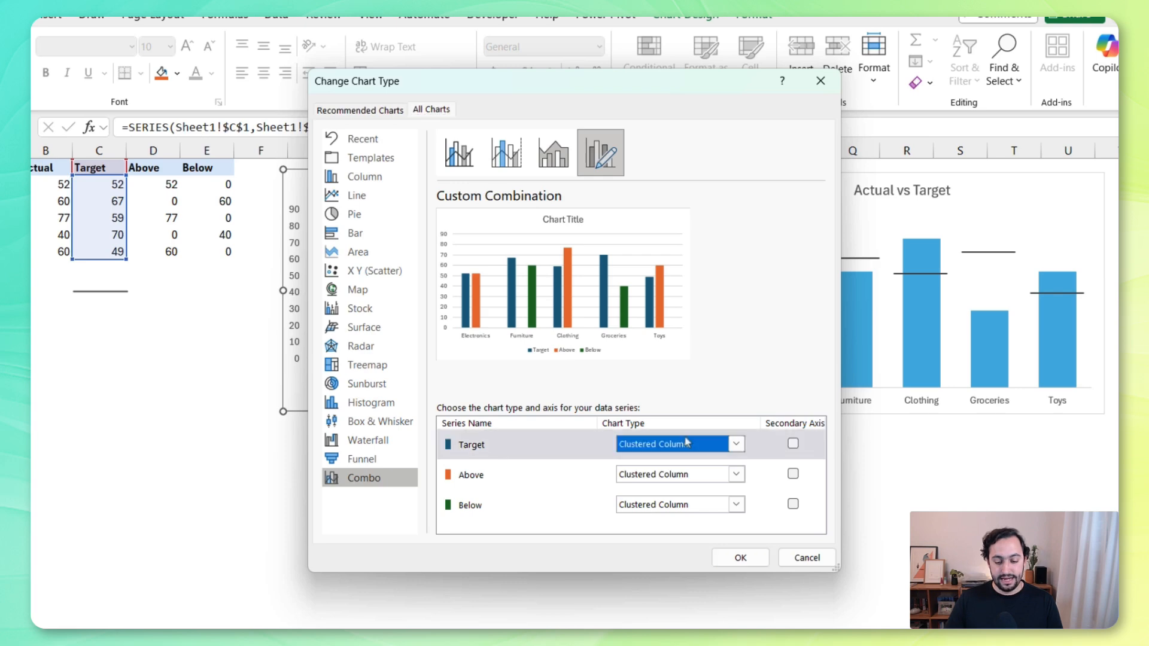
left_click(735, 443)
scroll(658, 335, "down", 5)
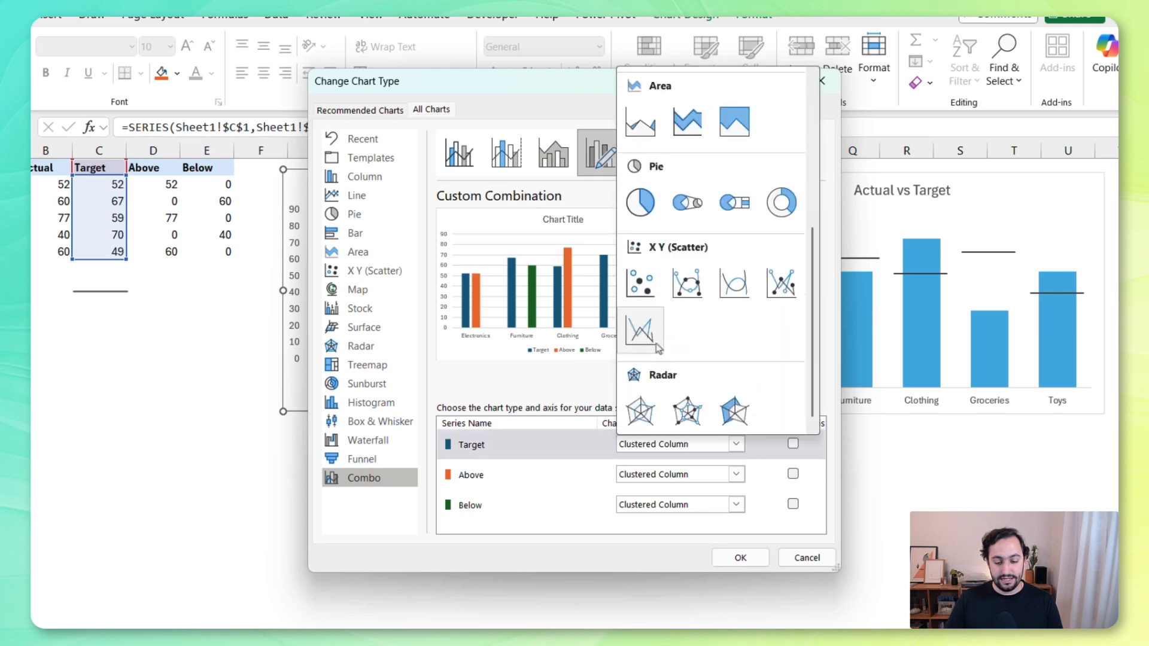
left_click(639, 282)
left_click(793, 445)
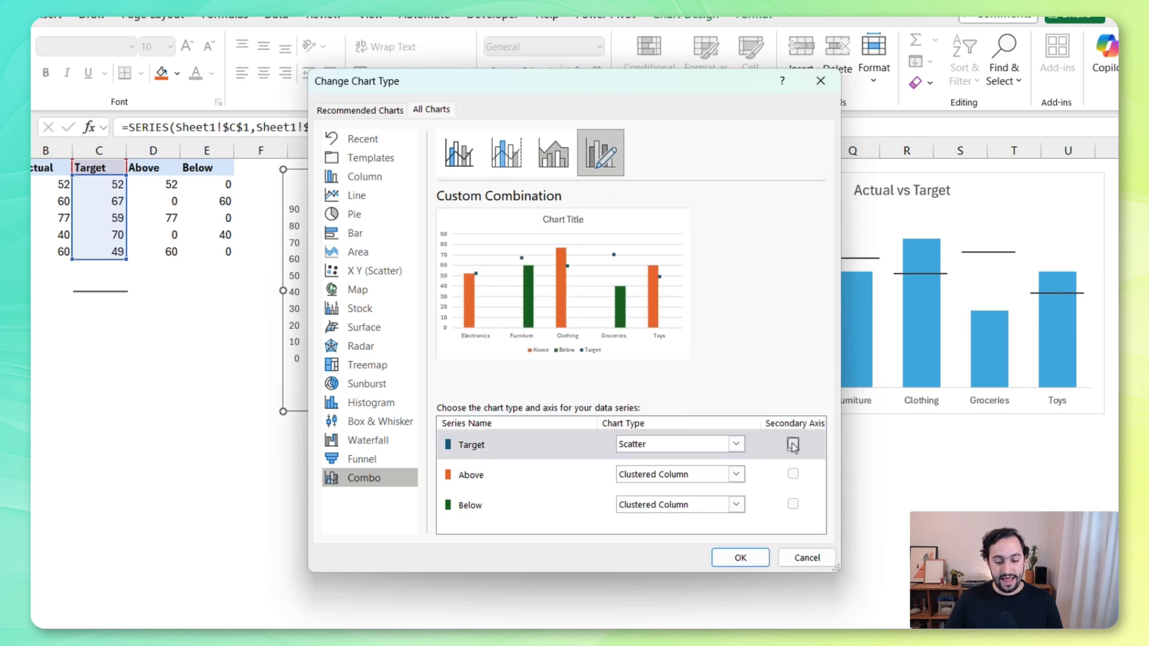
left_click(739, 557)
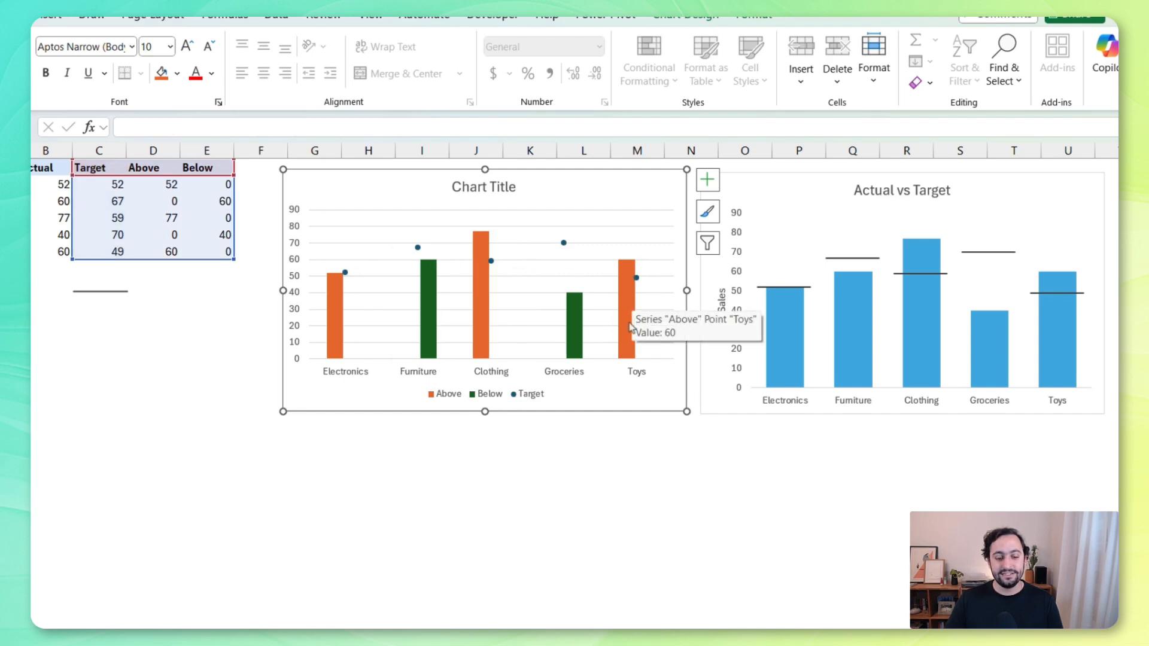
Set the Above series' overlap to 100% and its gap width to 80%
left_click(340, 291)
right_click(339, 291)
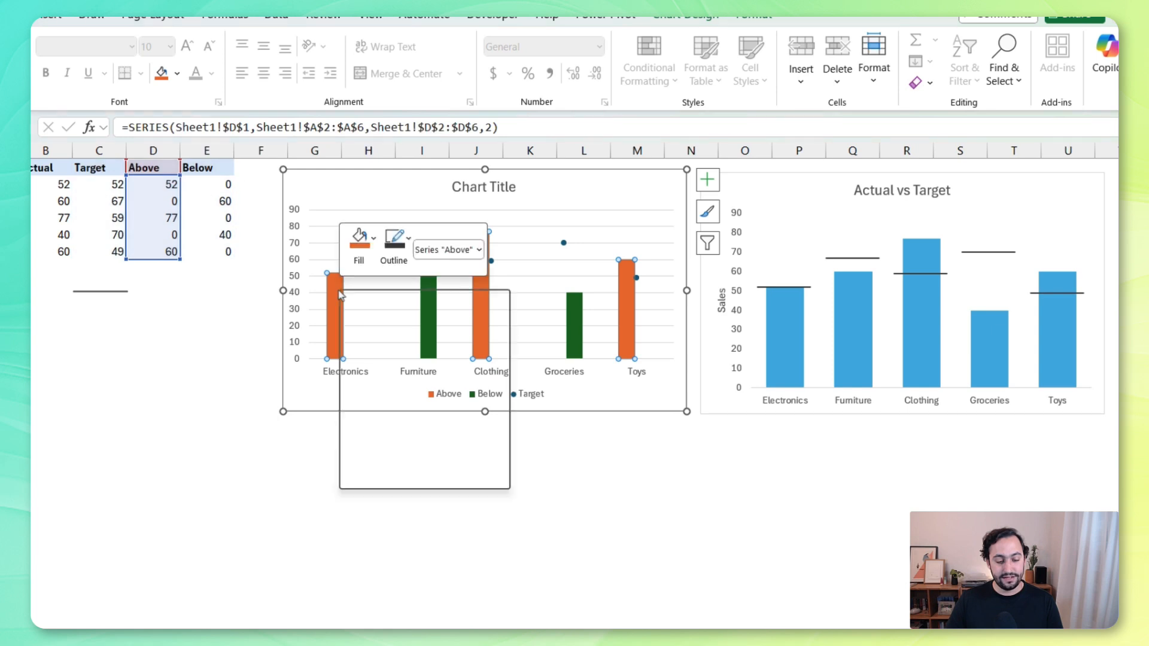
left_click(457, 476)
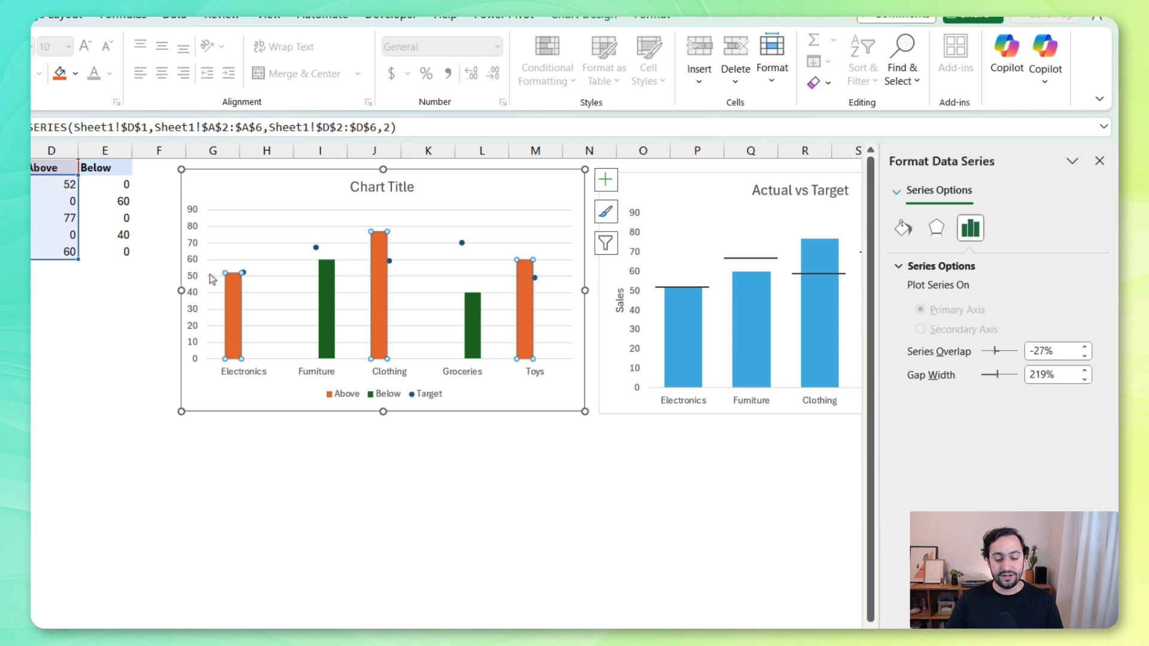
left_click_drag(994, 353, 1017, 351)
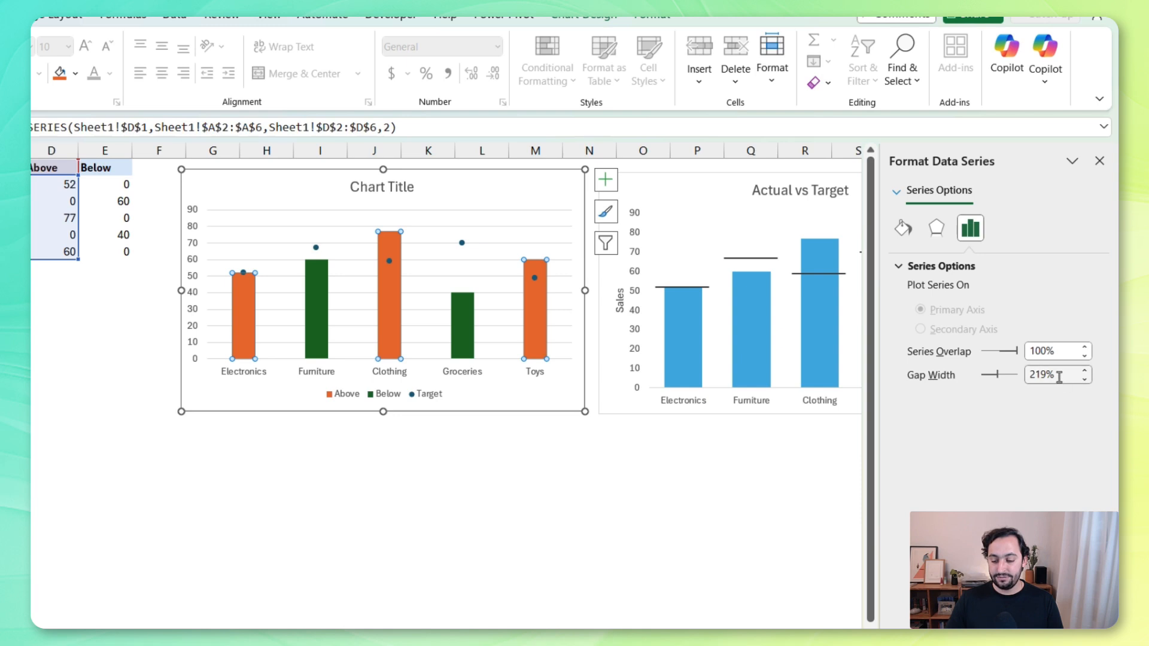
left_click(925, 380)
type("80")
key("Tab")
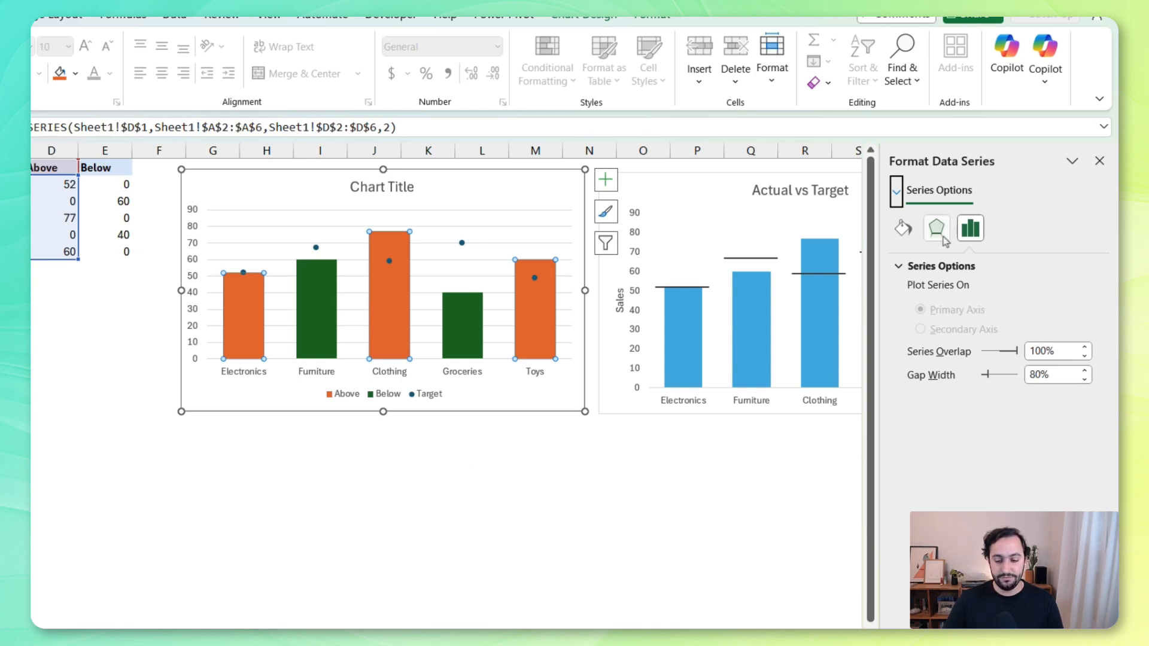
Fill the Above columns with the first chart's light blue and the Below columns with light orange
left_click(902, 228)
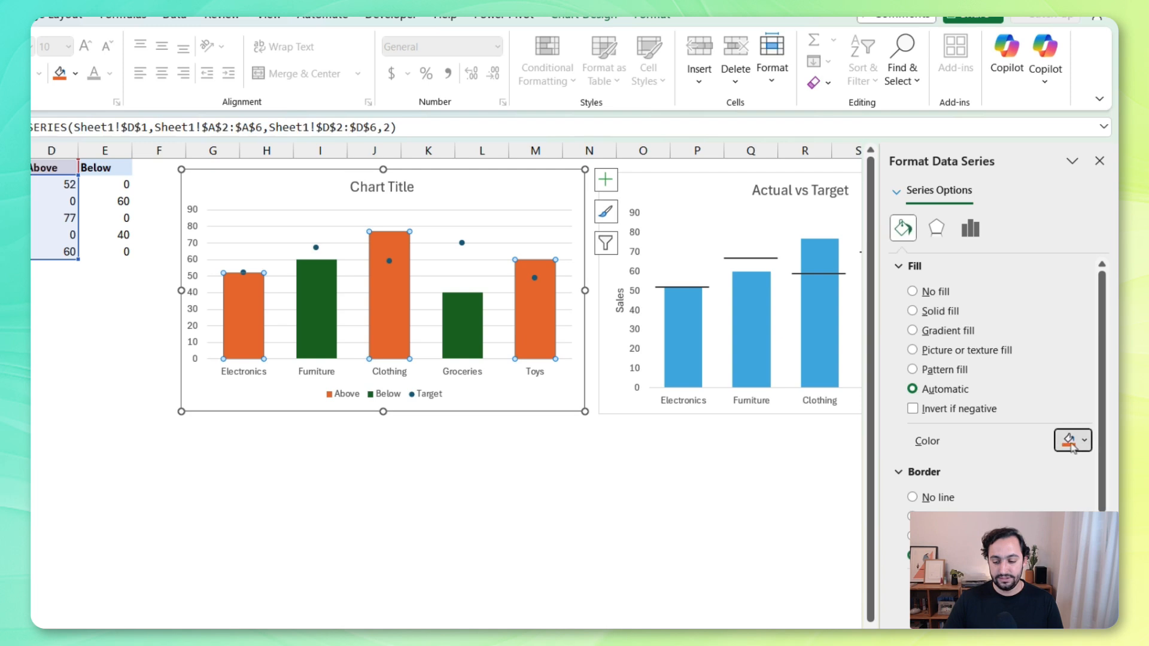
left_click(1068, 441)
left_click(988, 291)
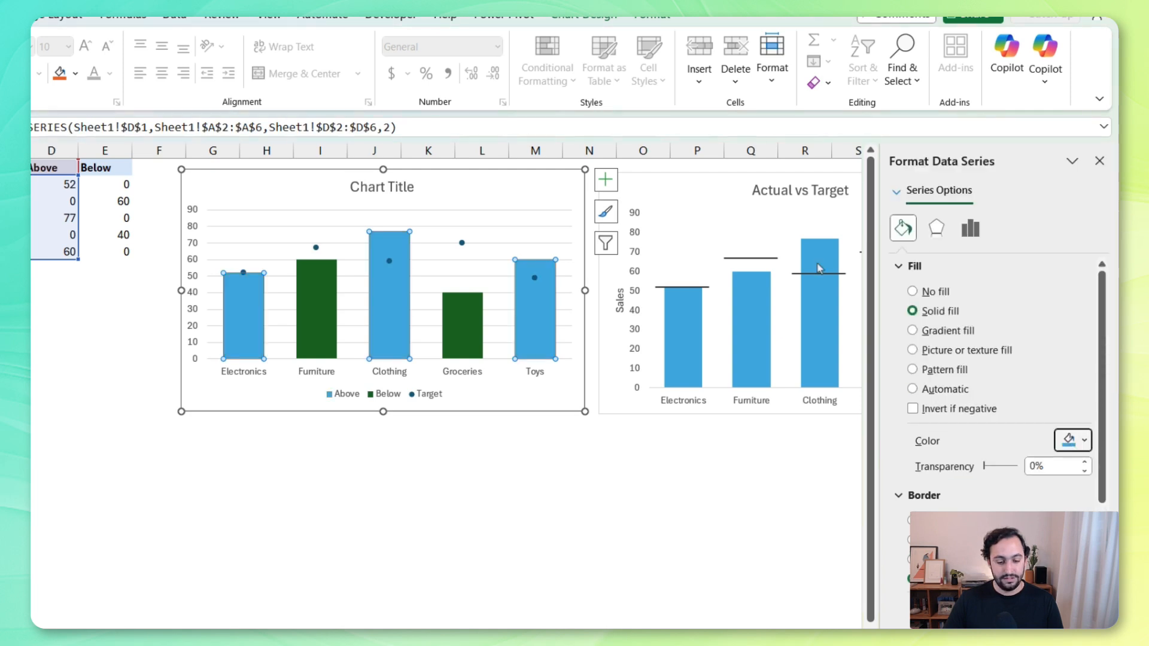
left_click(314, 290)
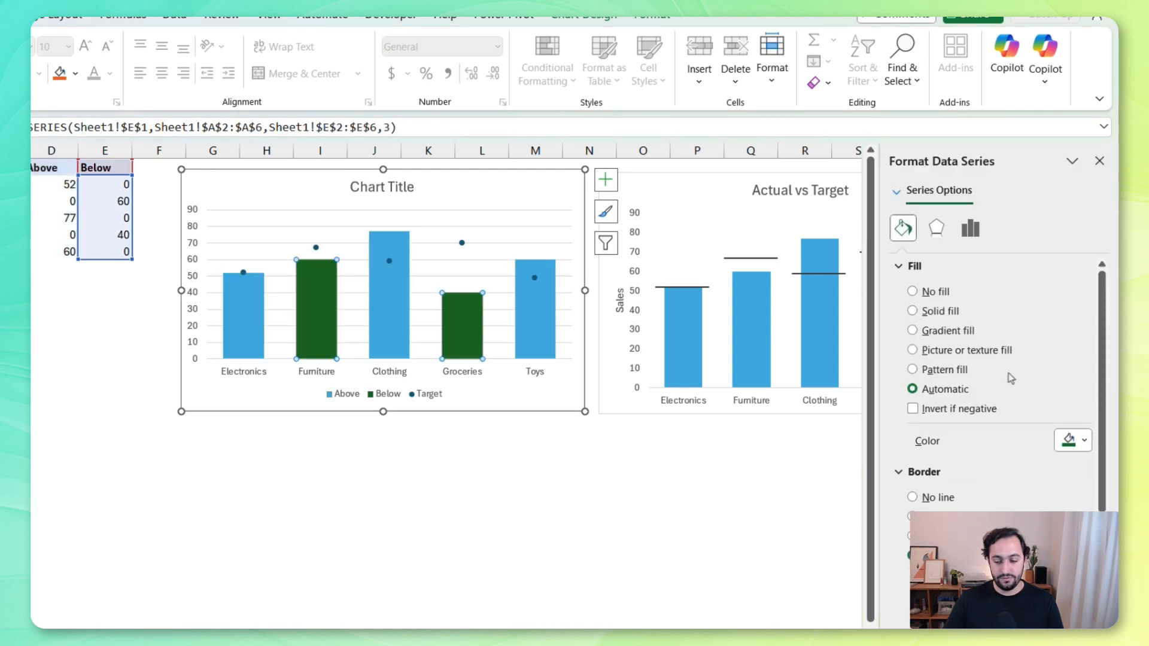
left_click(1072, 437)
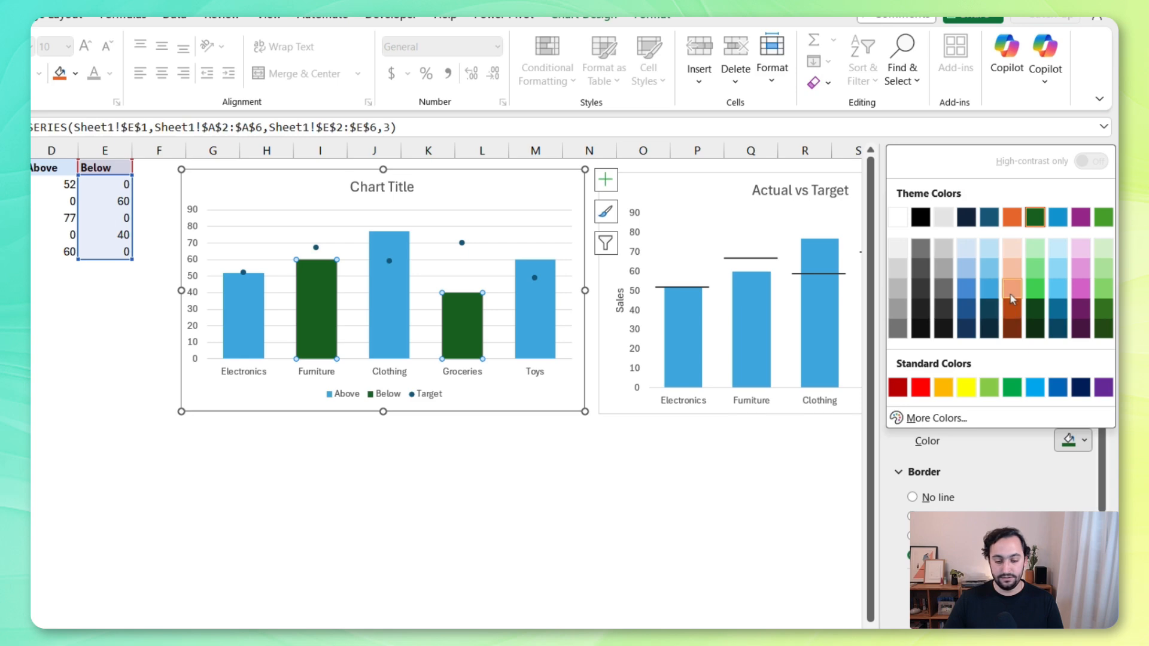
left_click(1011, 308)
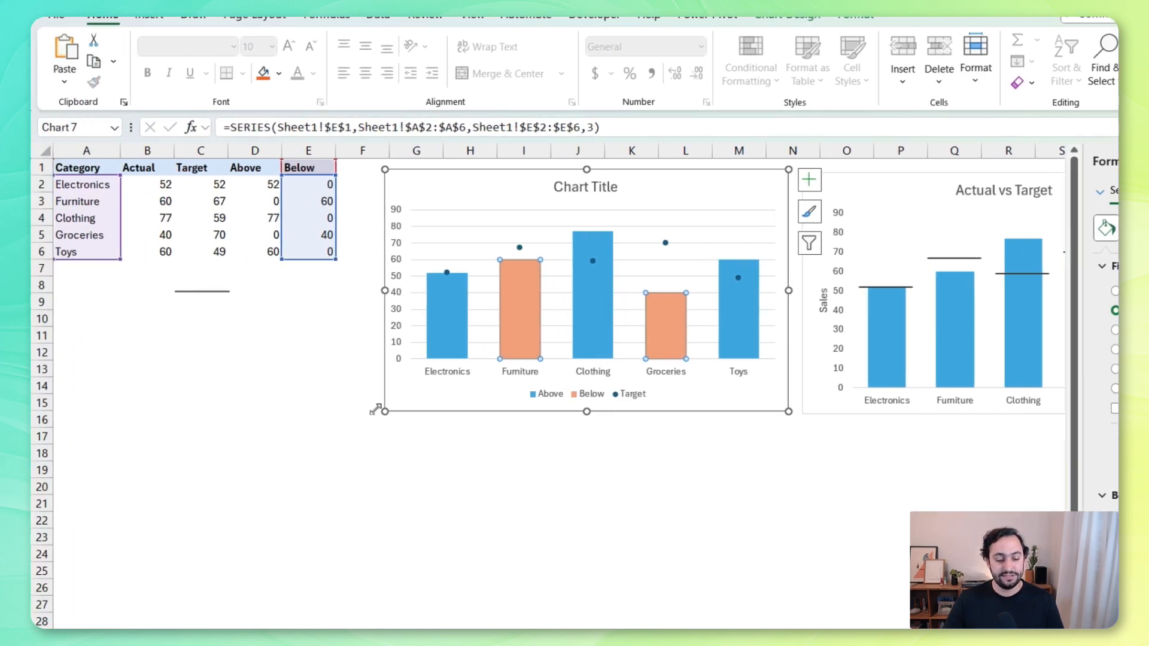
Copy the line shape below the table and paste it onto the Target points as their marker
left_click(216, 292)
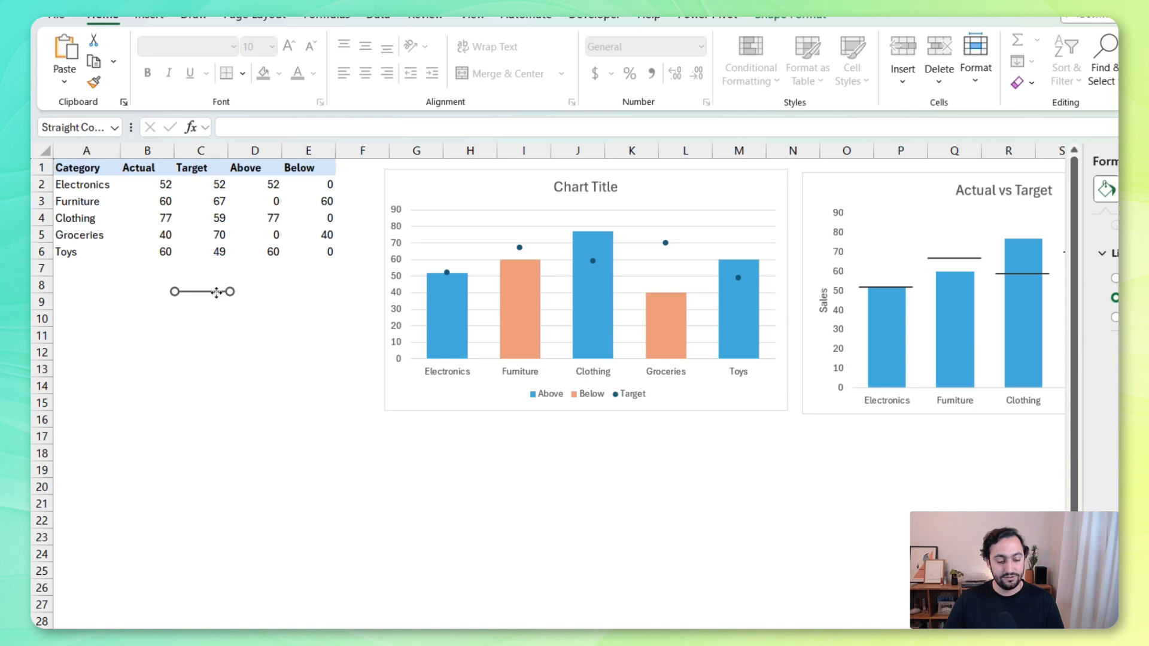
left_click(446, 274)
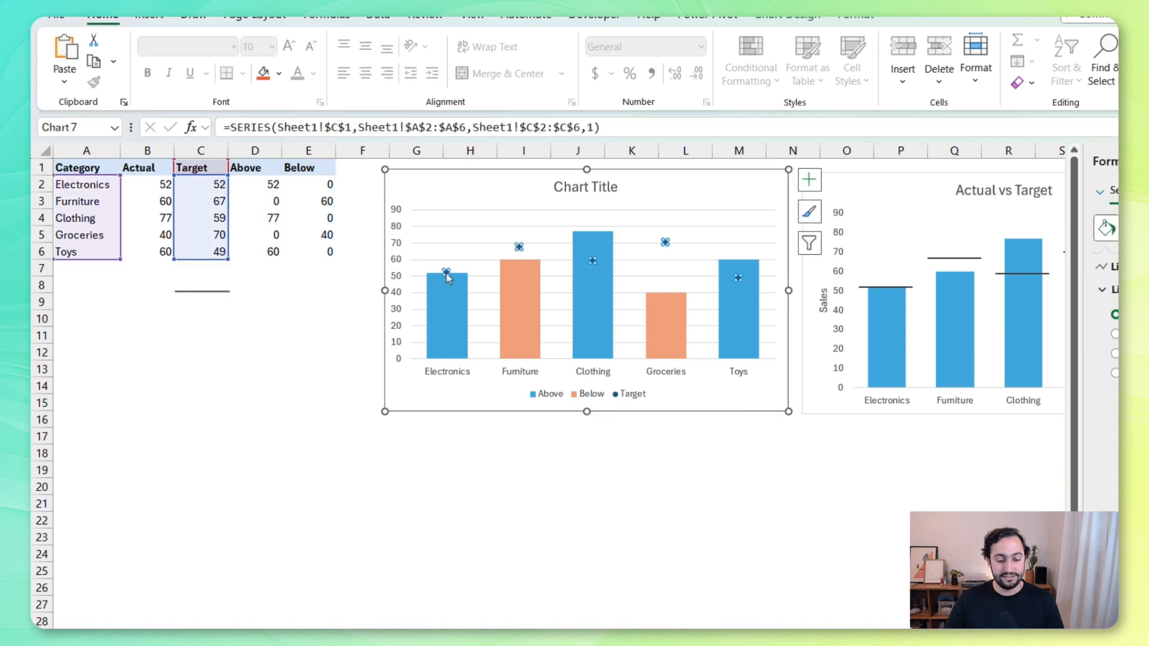
key("ctrl+v")
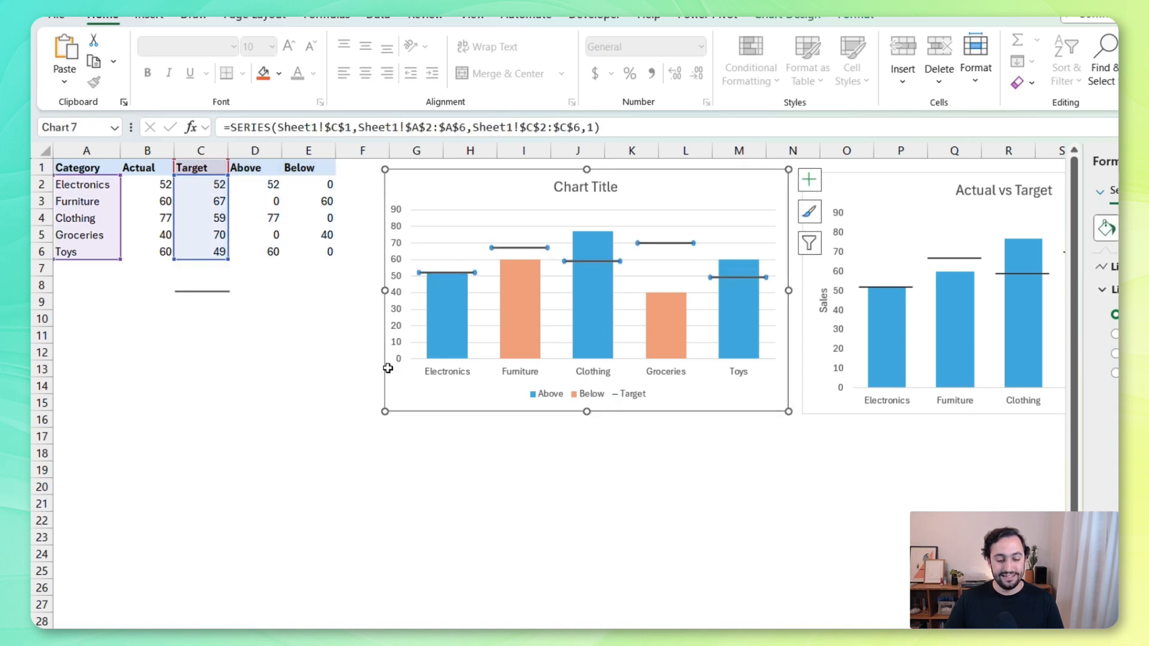
Replace the new chart's placeholder title with "Actual vs Target"
left_click(590, 186)
triple_click(589, 187)
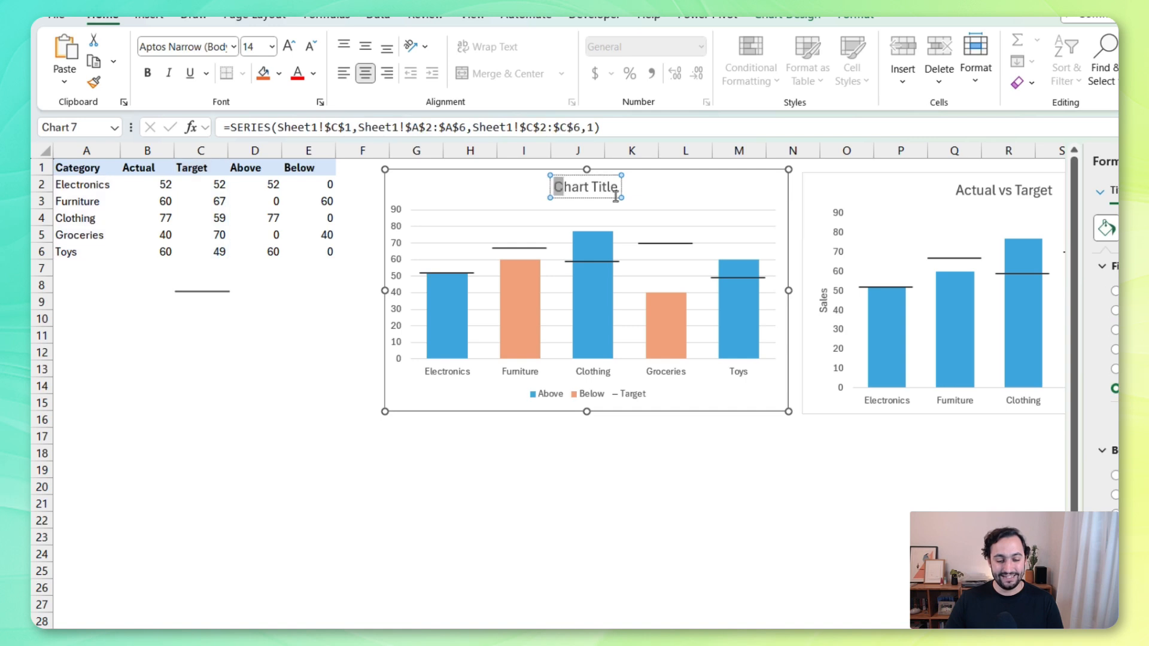
type("Actual v")
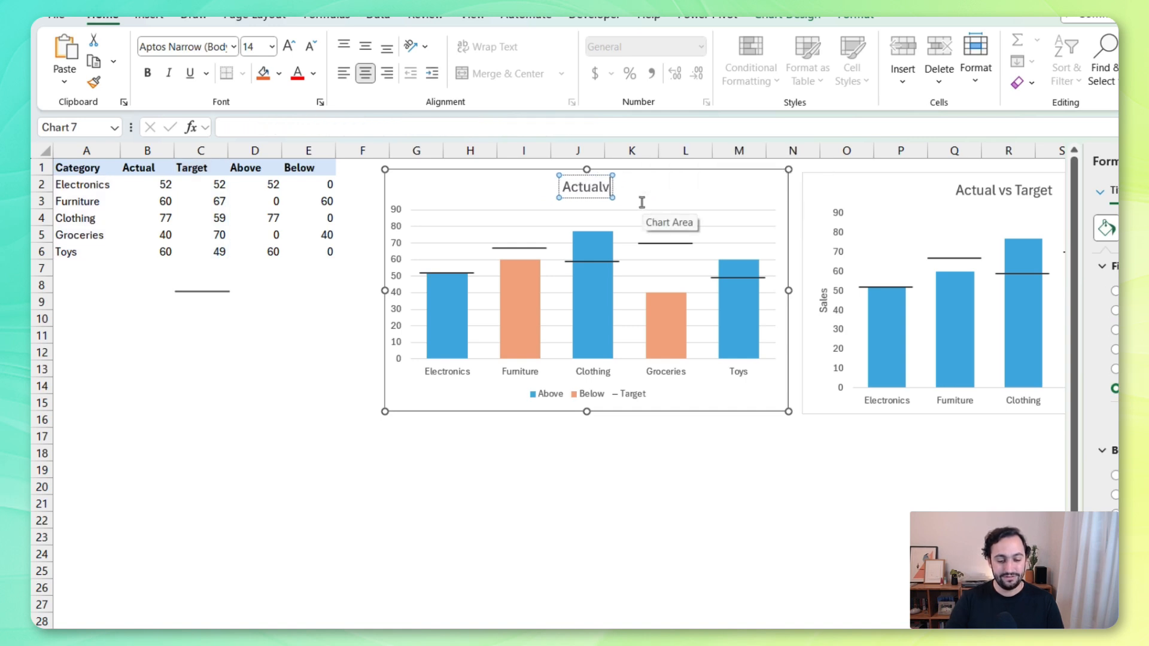
type("s Target")
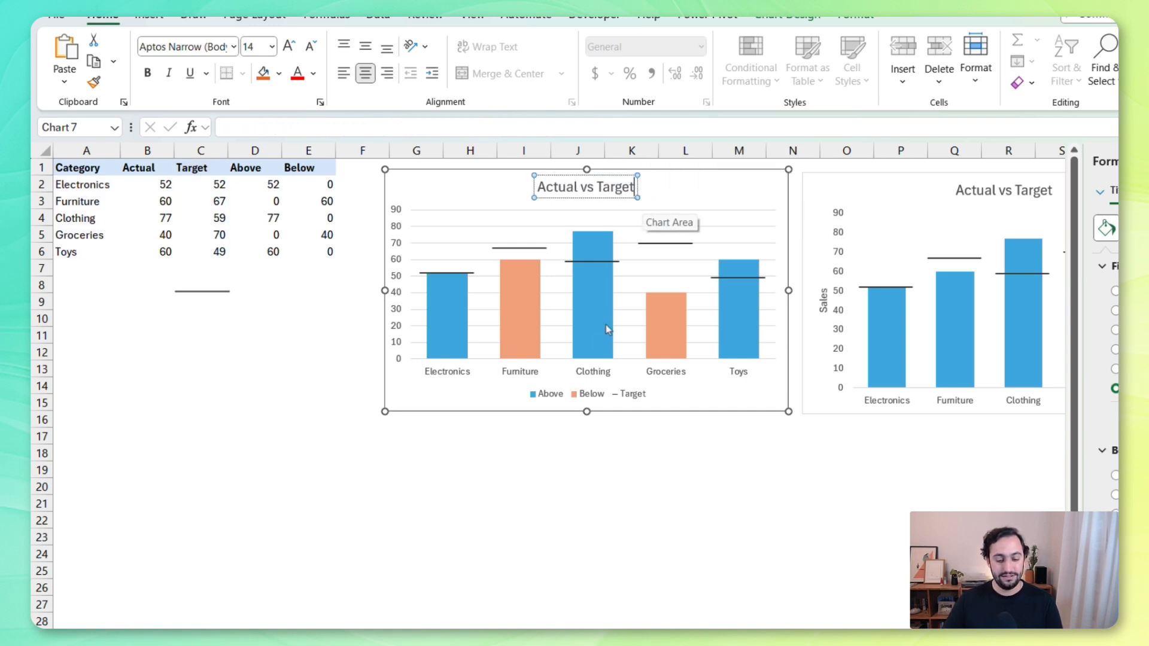
Delete the legend and the horizontal gridlines from the new chart
left_click(579, 399)
key("Delete")
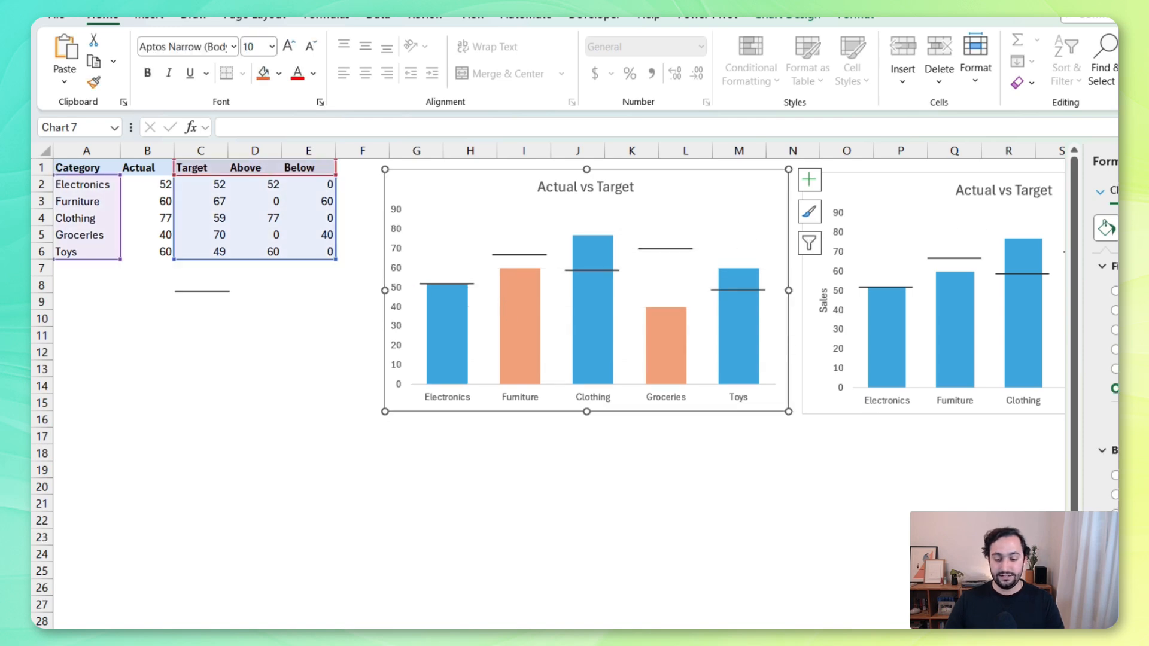
left_click(677, 491)
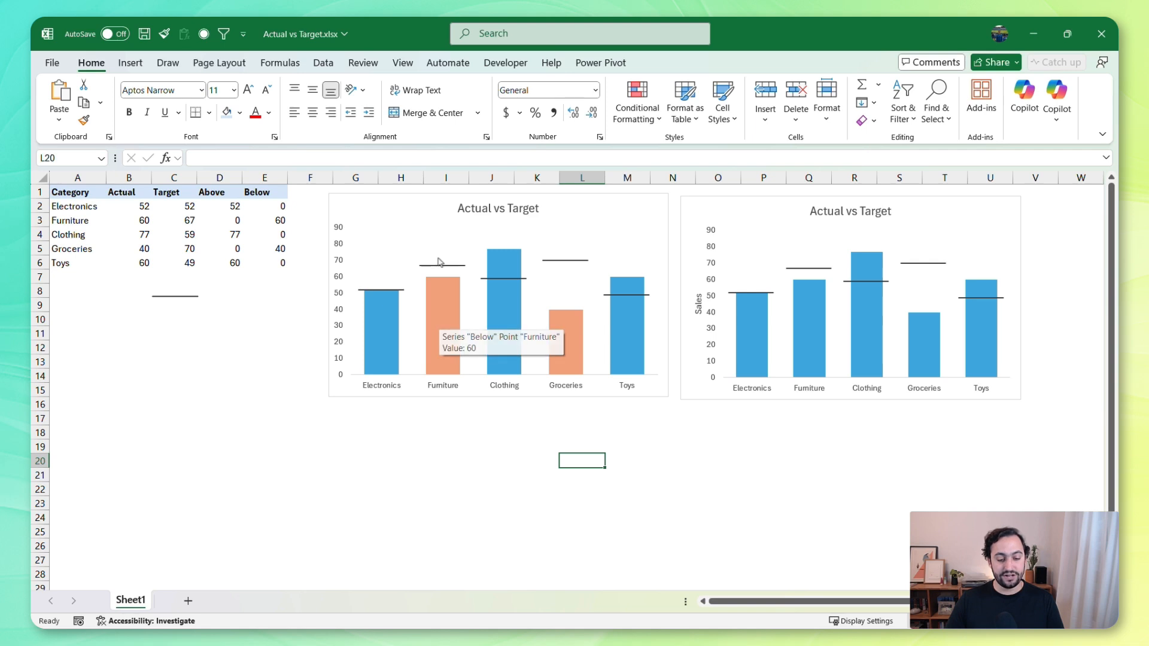
Test the chart by setting Furniture's Actual value in B3 to 75, and return it to 60
left_click(142, 224)
type("7")
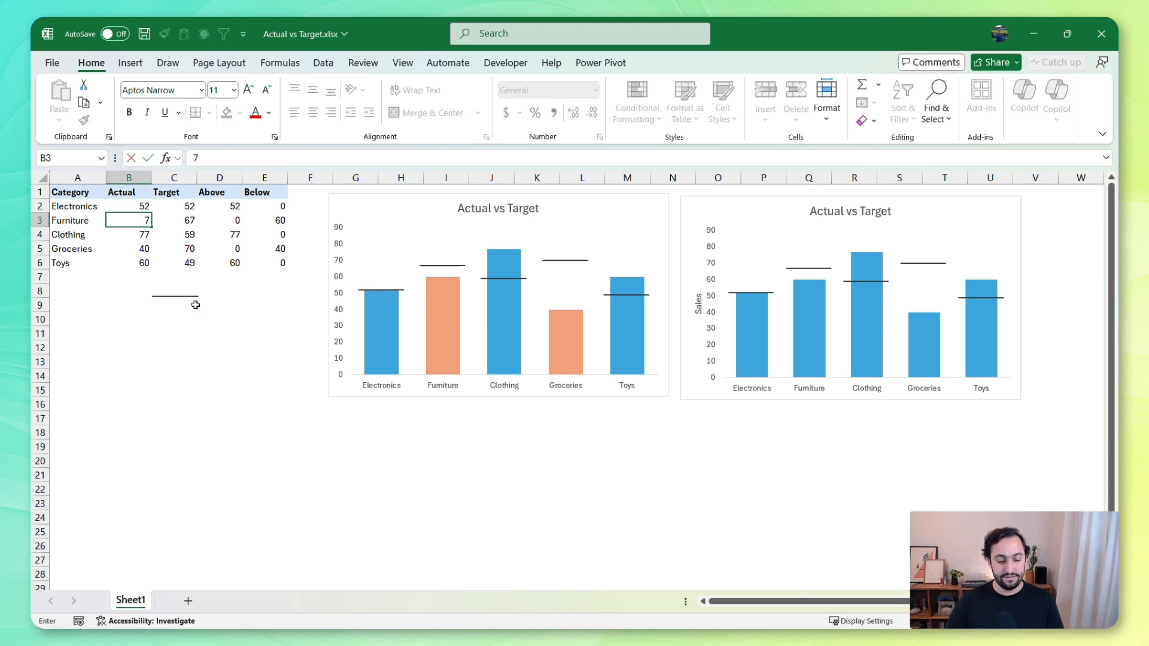
type("5")
key("Return")
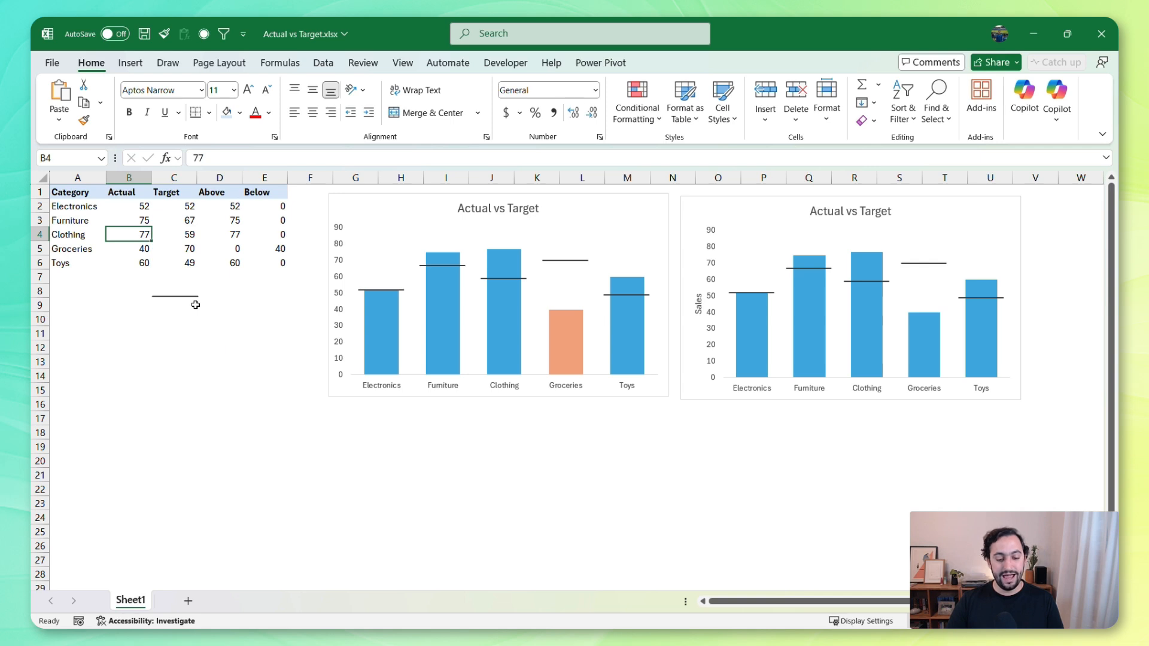
key("Up")
type("60")
key("Return")
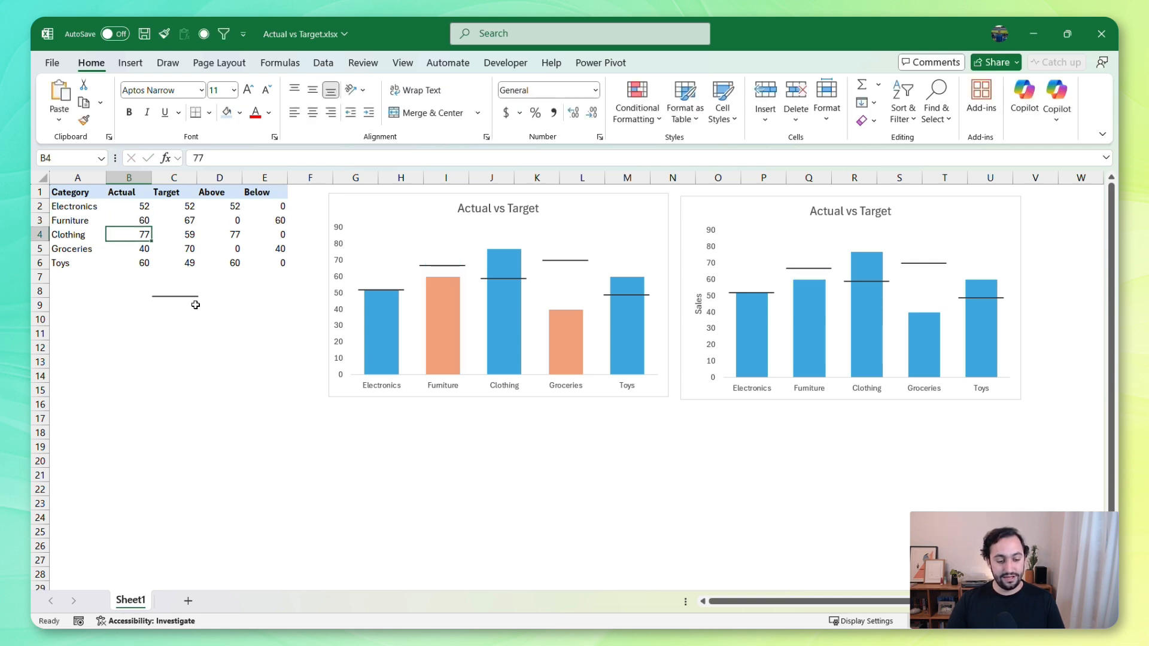
Set Clothing's Actual value in B4 to 45 to test the column colouring against its target
type("45")
key("Return")
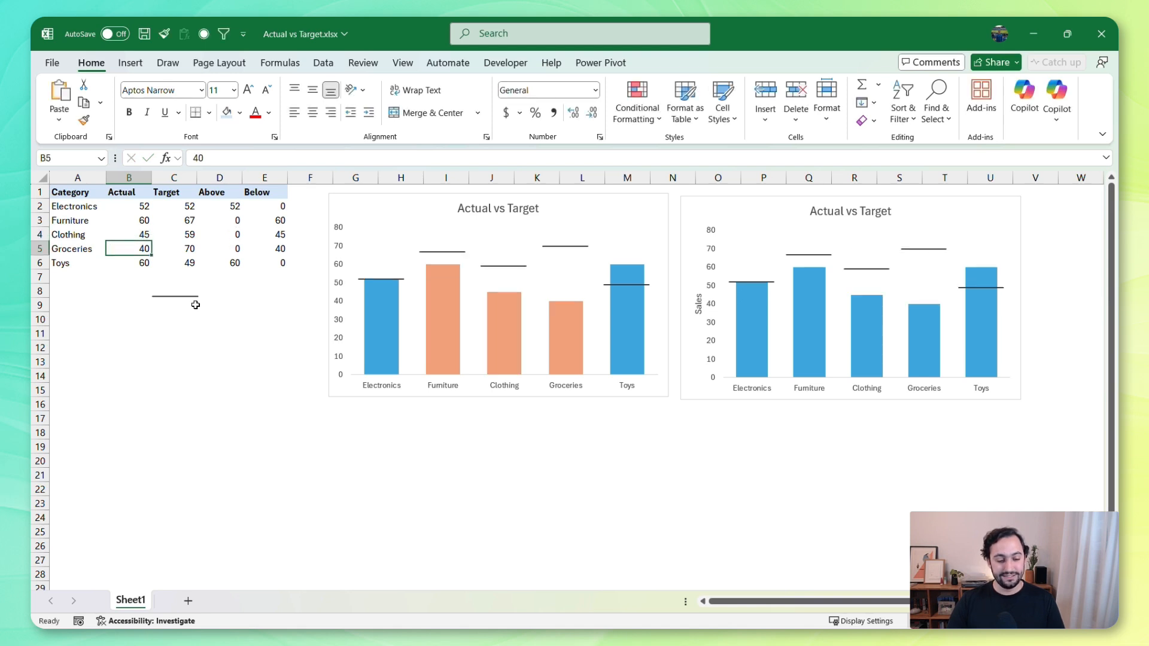
Undo the last test change to Clothing's Actual value in B4
key("ctrl+z")
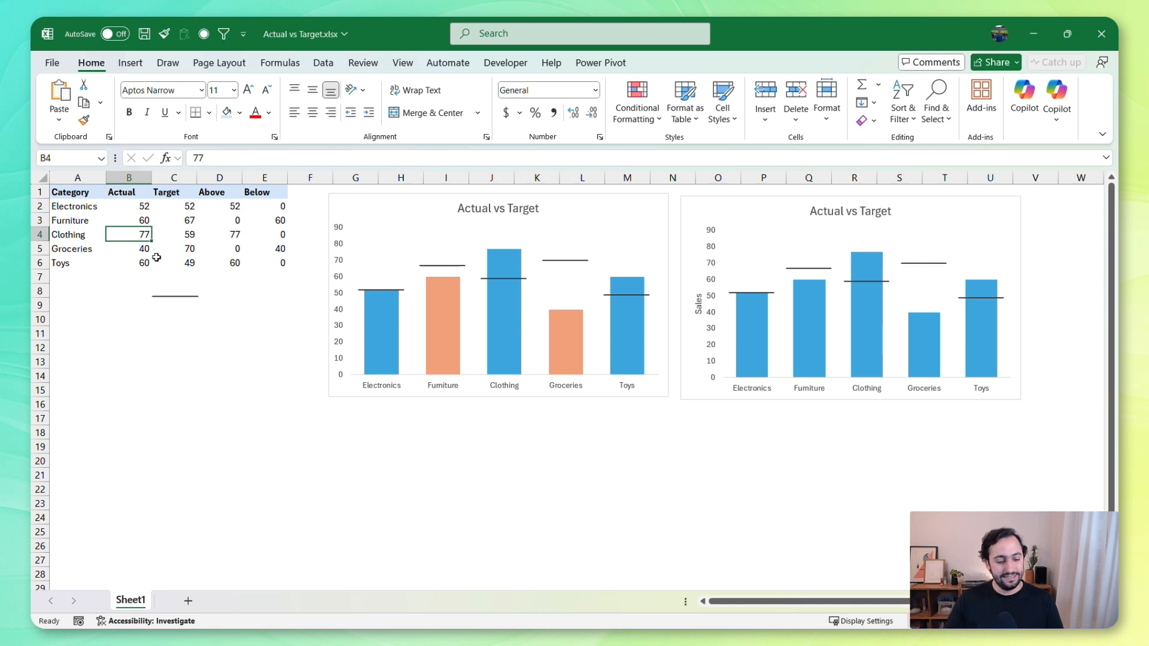
Insert a clustered bar chart from the Category column A1:A6 and the Target, Above and Below columns C1:E6
left_click_drag(72, 193, 82, 263)
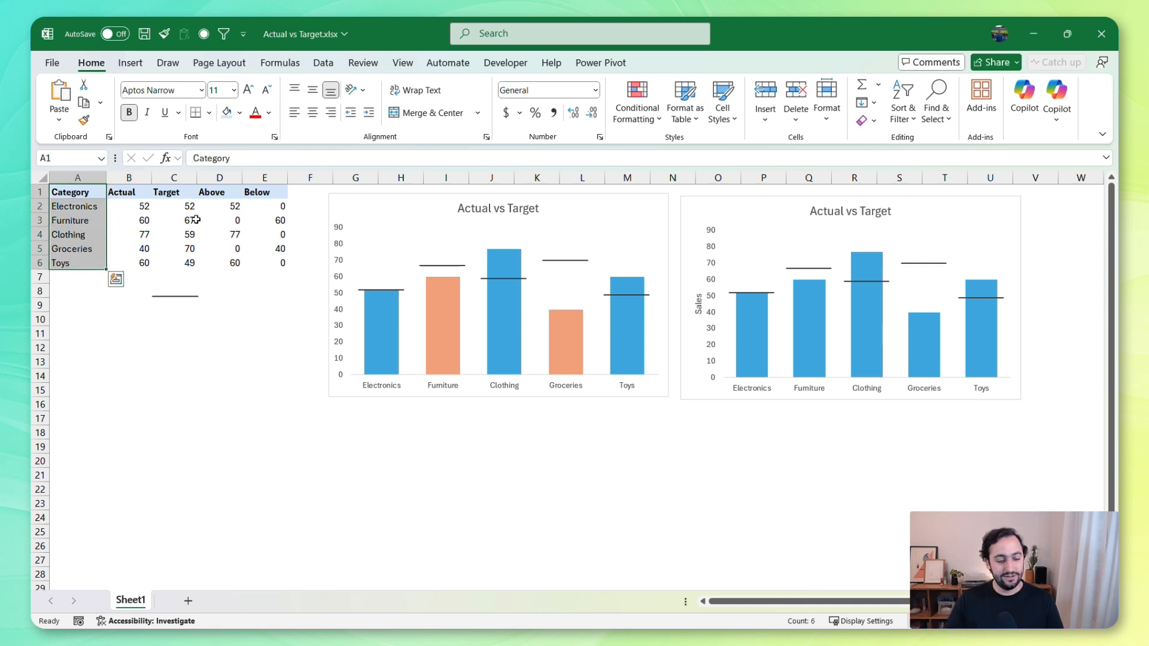
left_click_drag(175, 190, 256, 258)
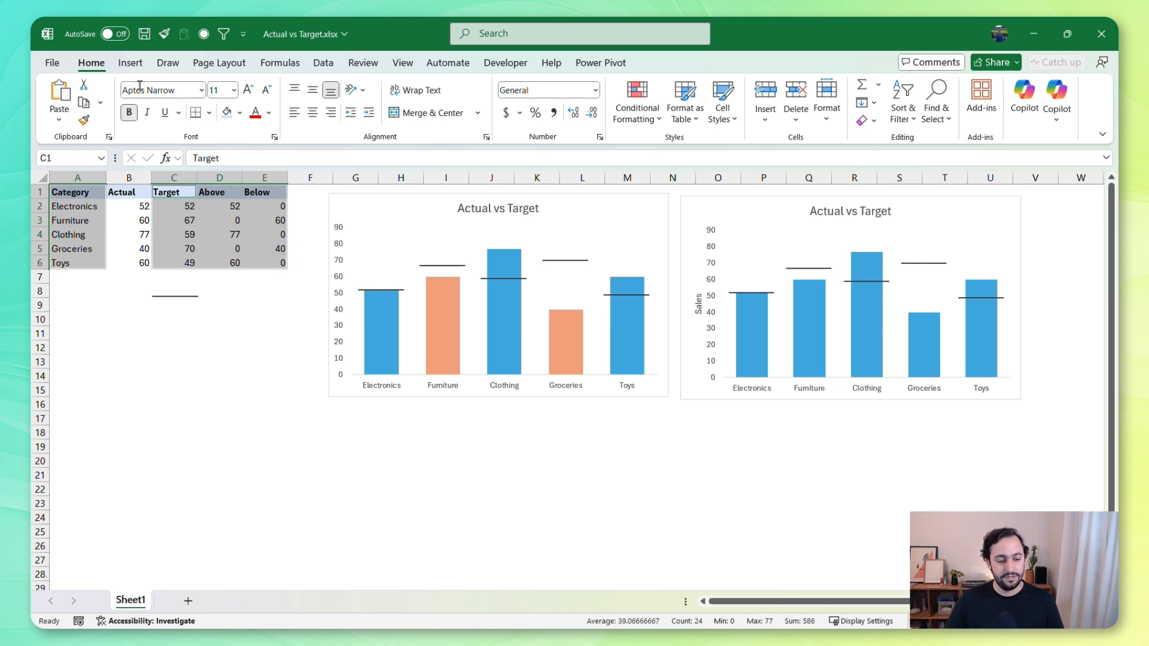
left_click(131, 63)
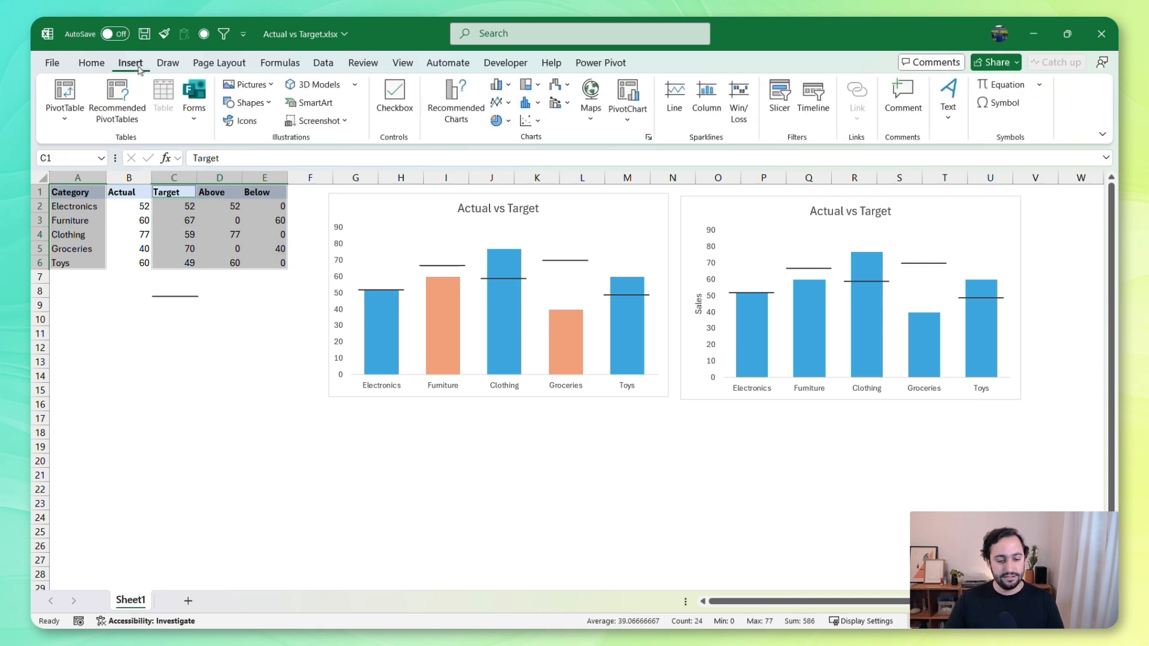
left_click(502, 84)
left_click(505, 275)
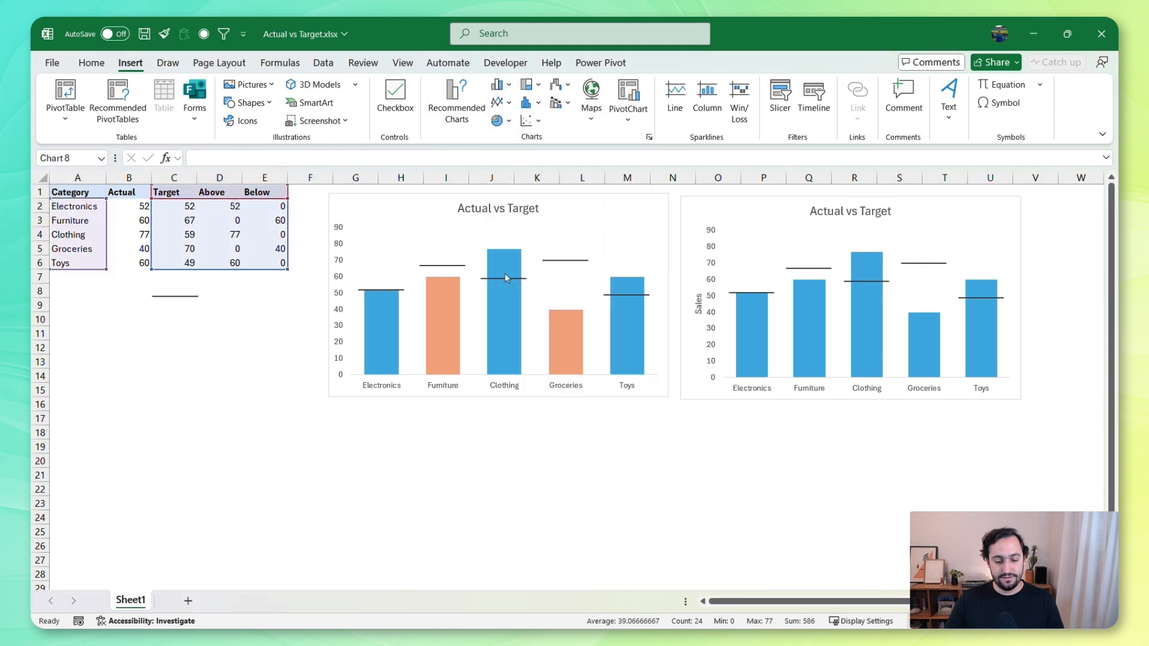
Move the two existing column charts further right and place the new bar chart beside the data table
left_click(423, 197)
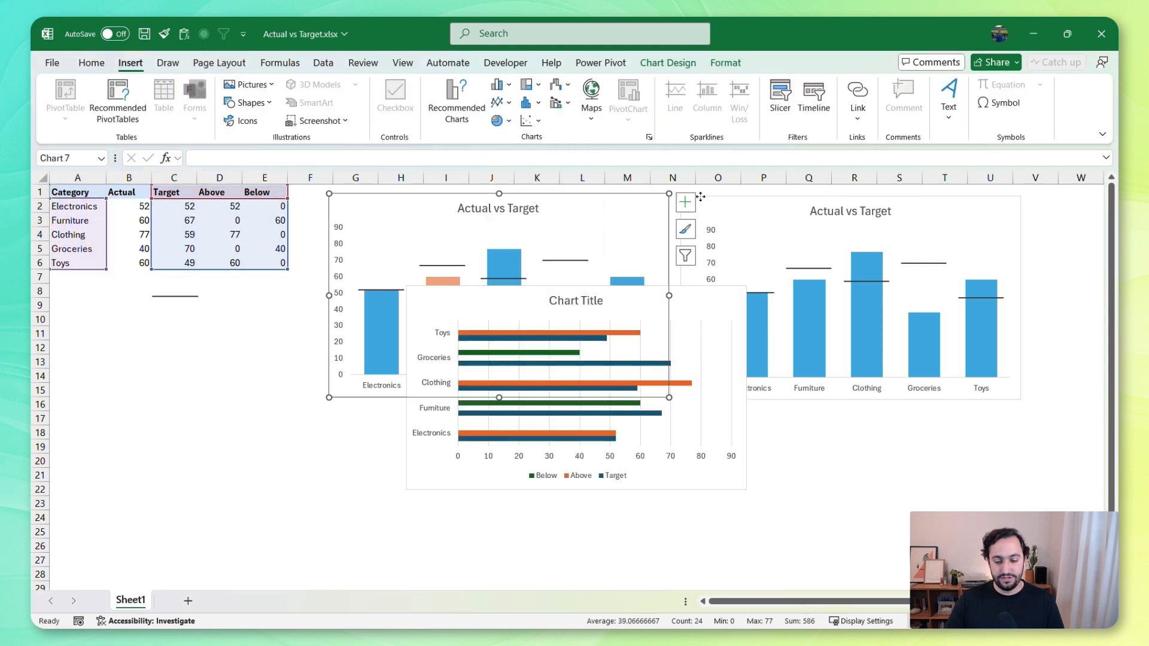
left_click(713, 196, "ctrl")
left_click_drag(364, 195, 738, 213)
left_click(391, 193)
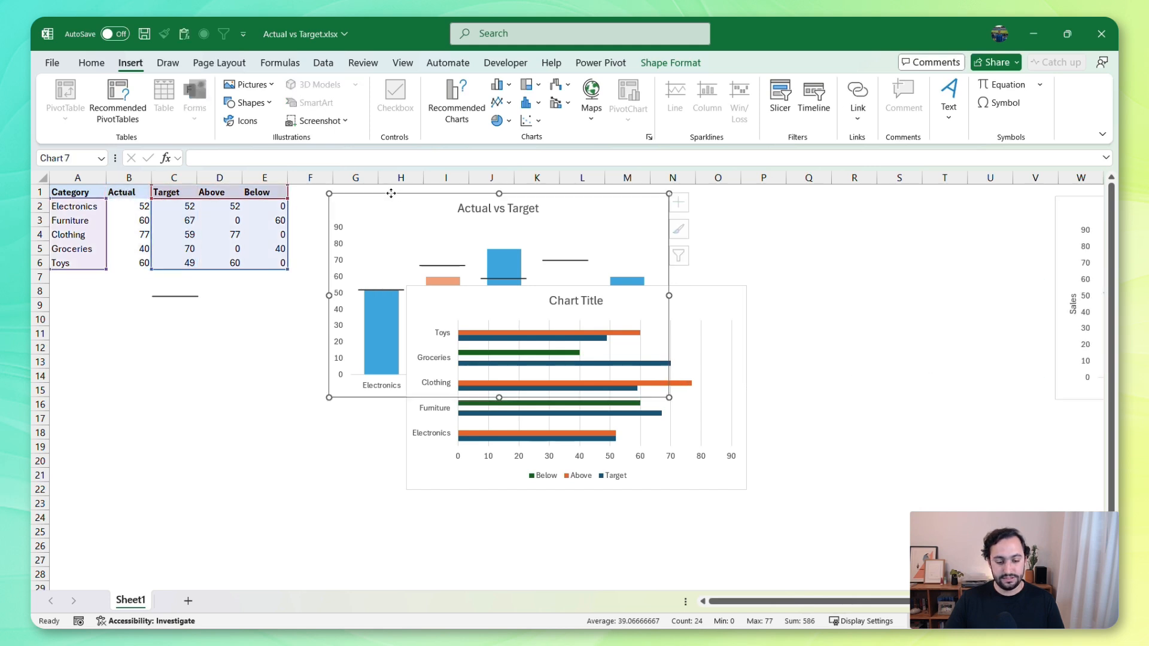
left_click_drag(391, 193, 754, 203)
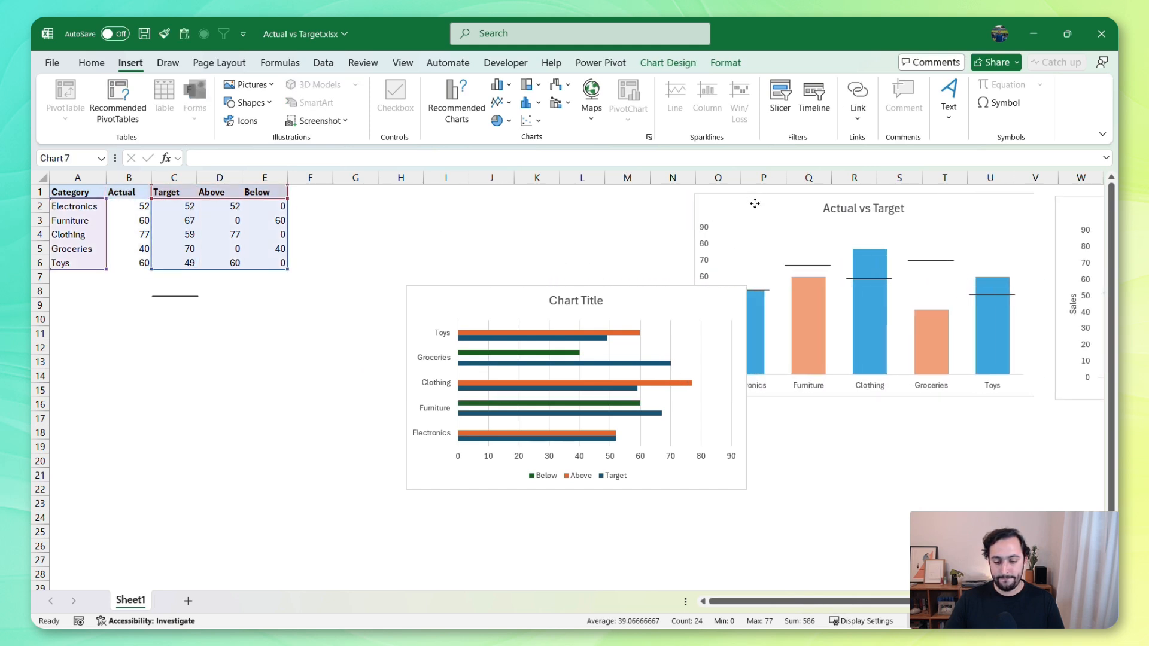
left_click_drag(531, 292, 466, 200)
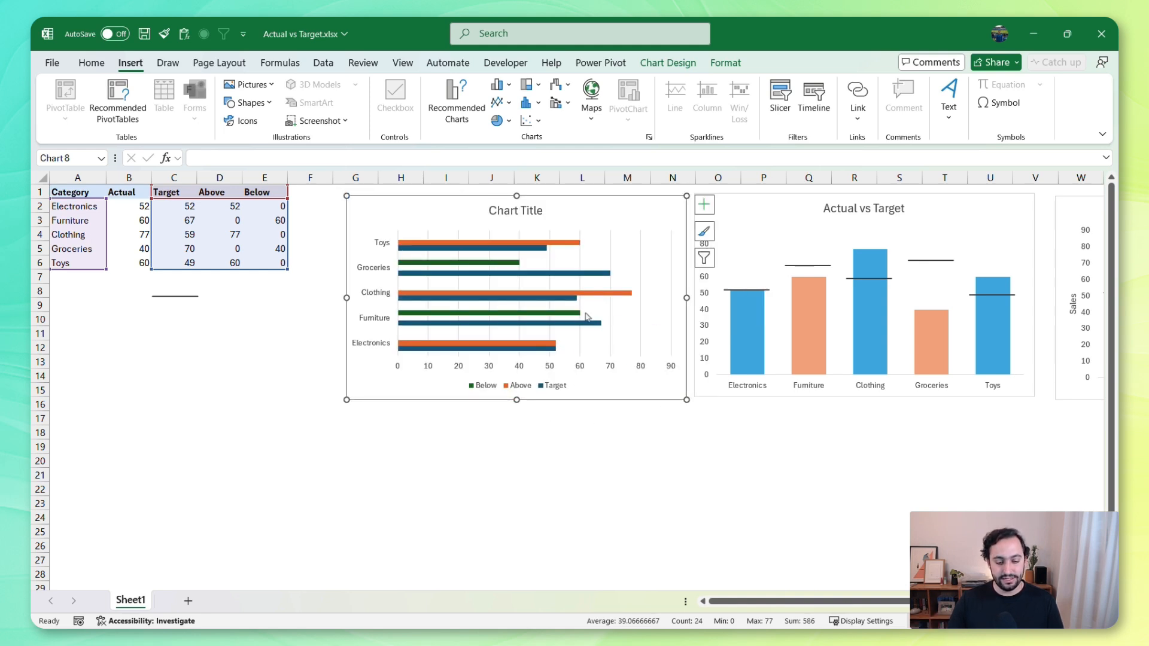
Change the Target series in the bar chart to a Scatter type, keeping Above and Below as Clustered Bar
left_click(579, 274)
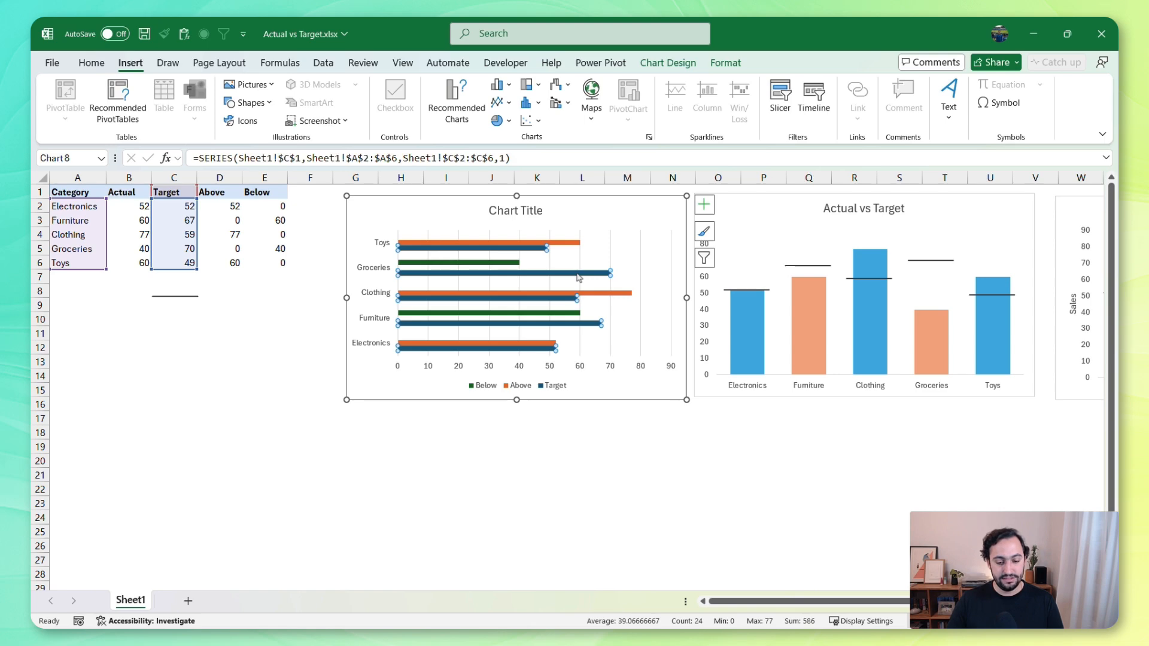
right_click(579, 274)
key("Escape")
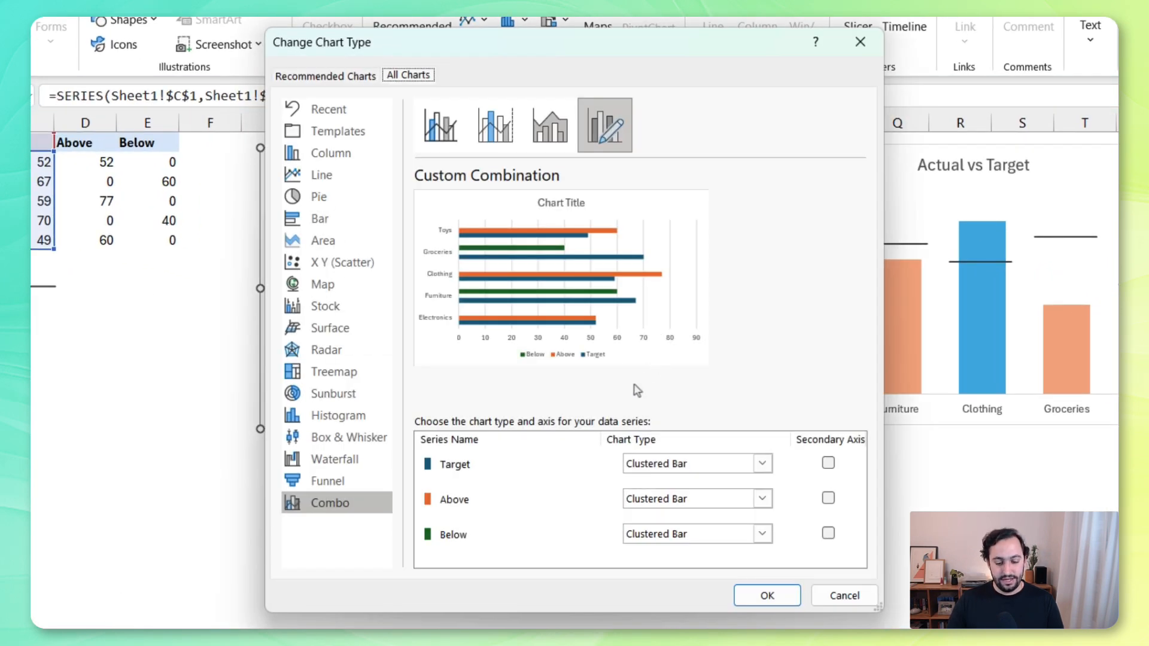
left_click(702, 467)
scroll(690, 313, "down", 5)
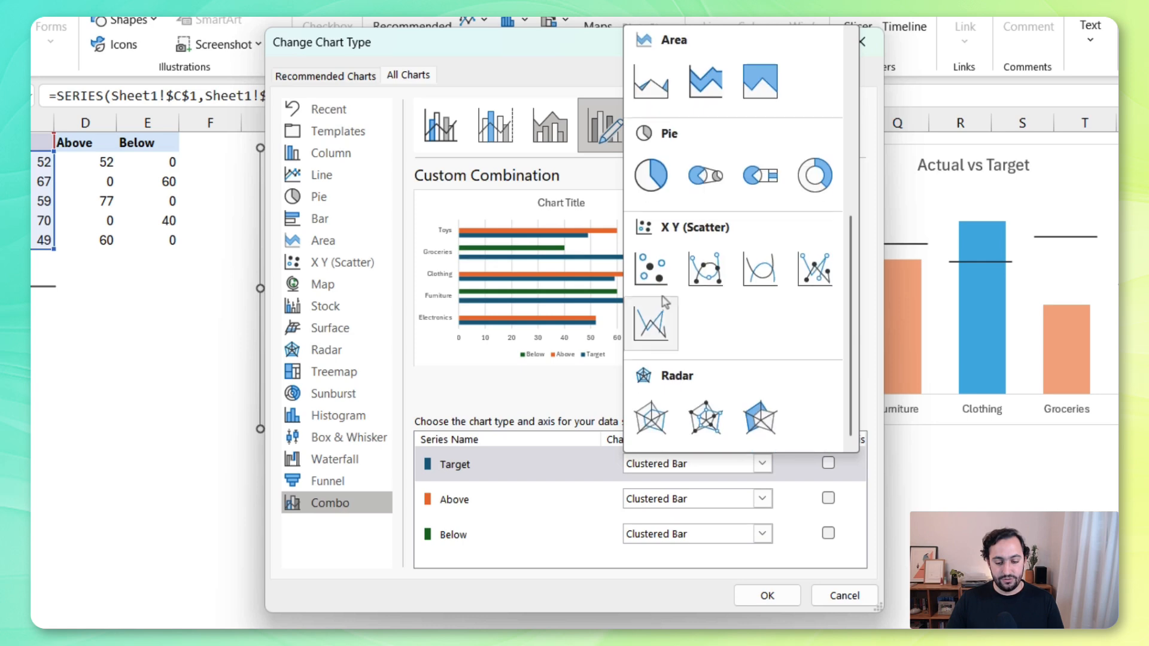
left_click(652, 265)
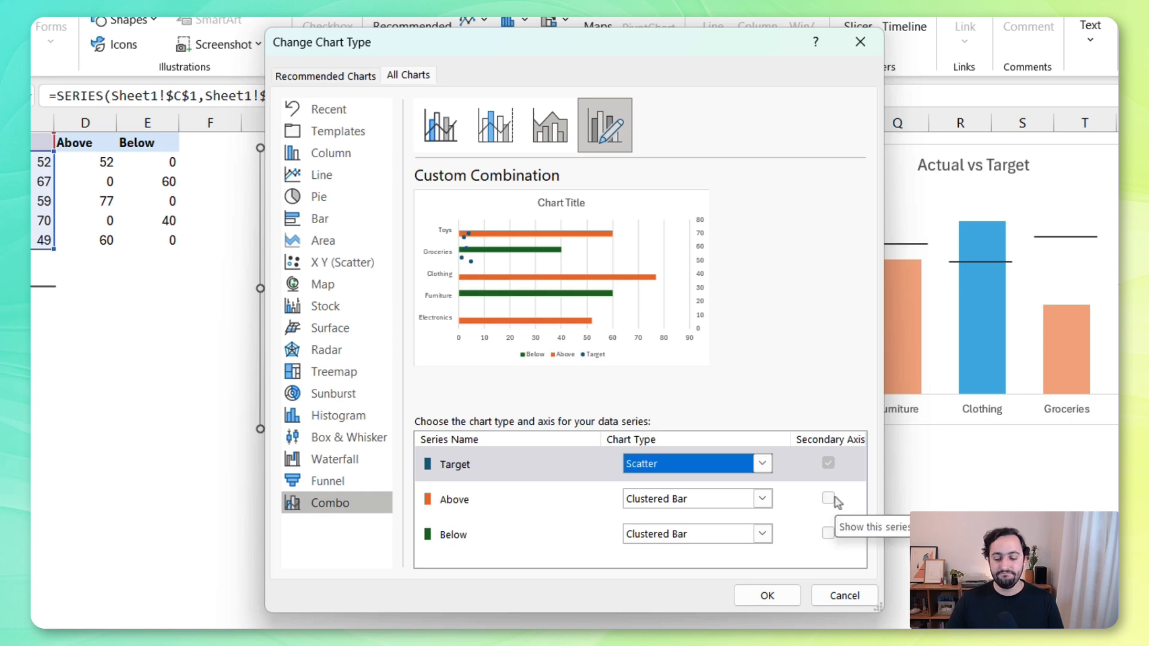
left_click(766, 594)
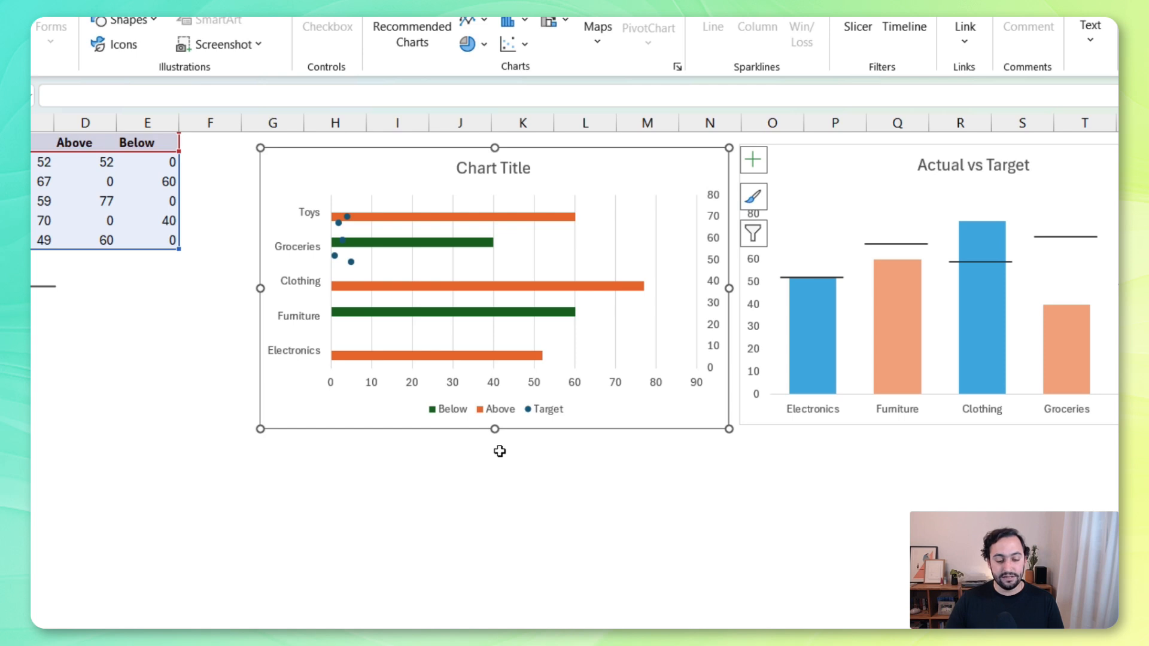
Add a helper column headed "Target Y" in F1 with the values 1 to 5 in F2:F6
mouse_move(353, 270)
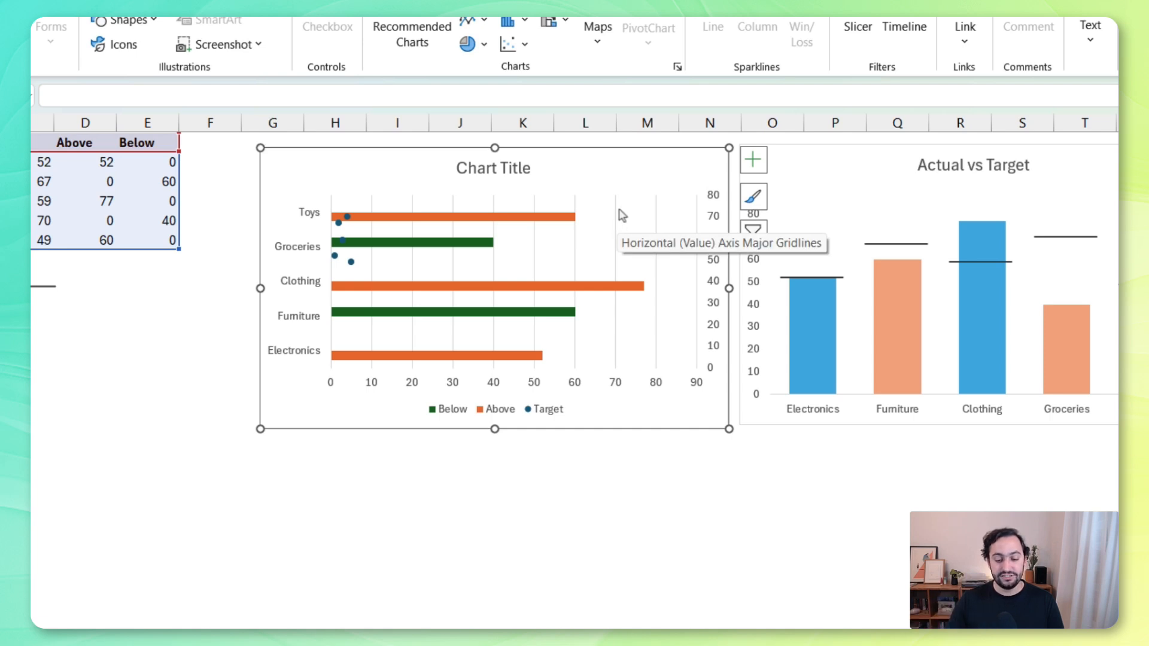
left_click(227, 144)
type("Target Y")
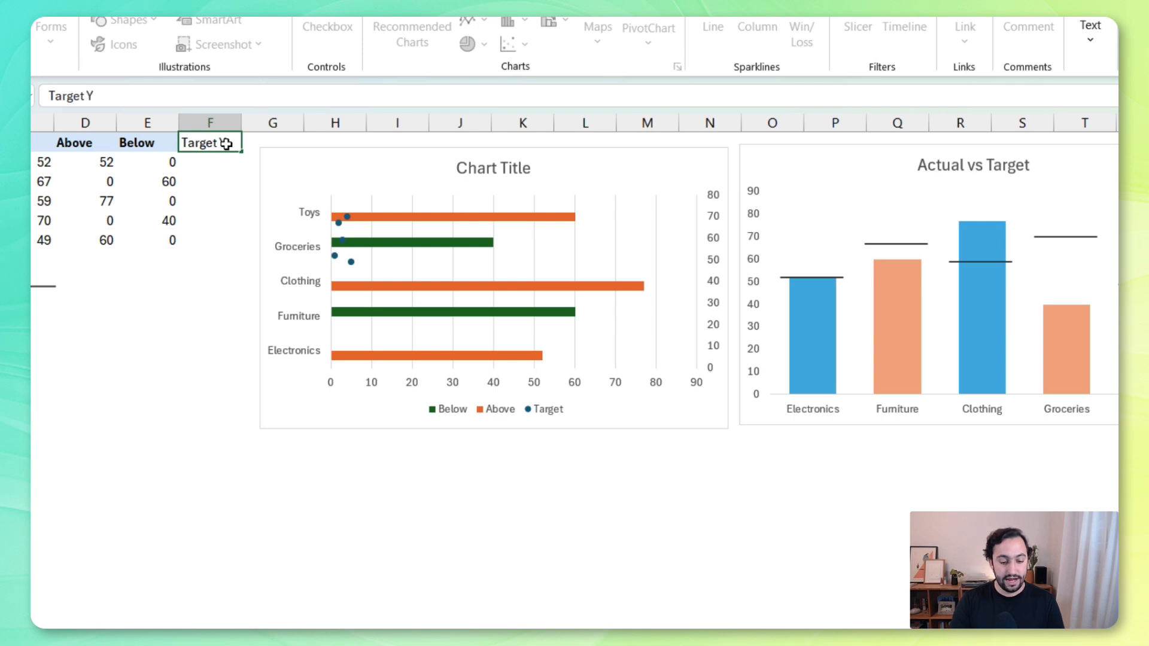
key("Return")
type("1")
key("Return")
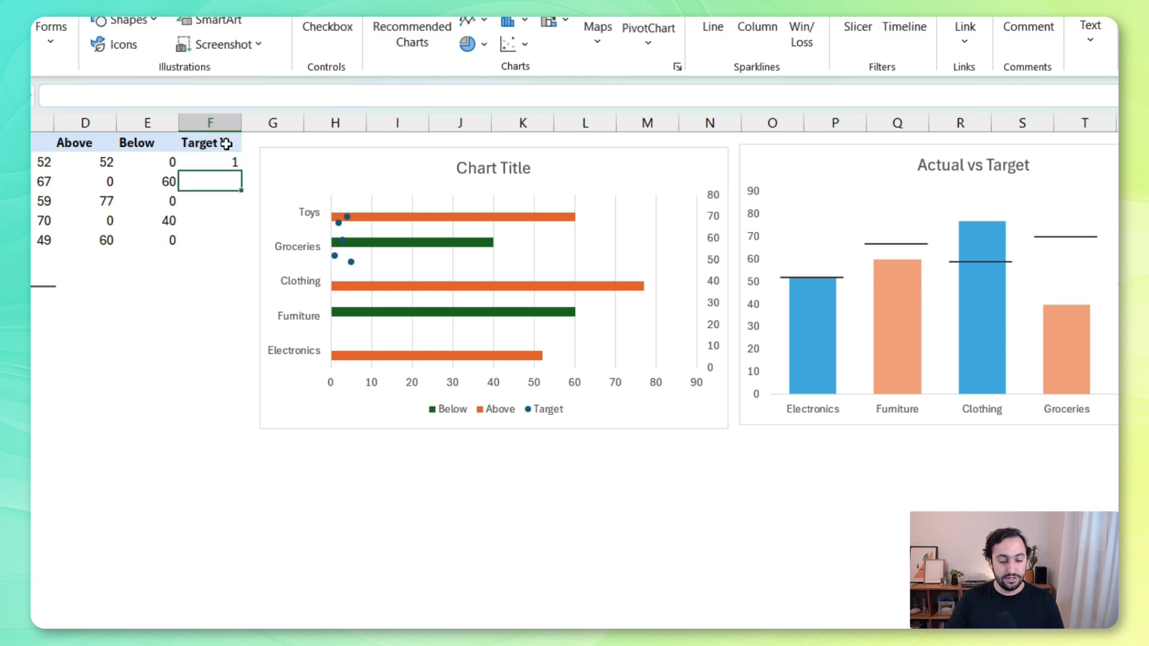
type("2")
key("Return")
type("3")
key("Return")
type("4")
key("Return")
type("5")
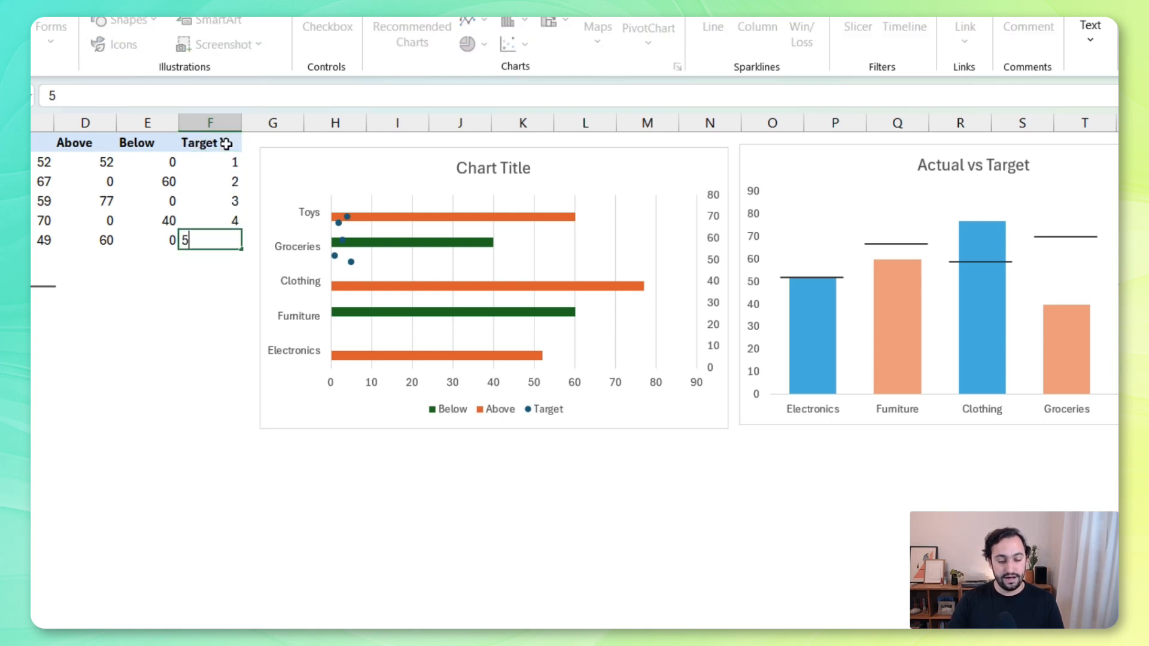
key("Return")
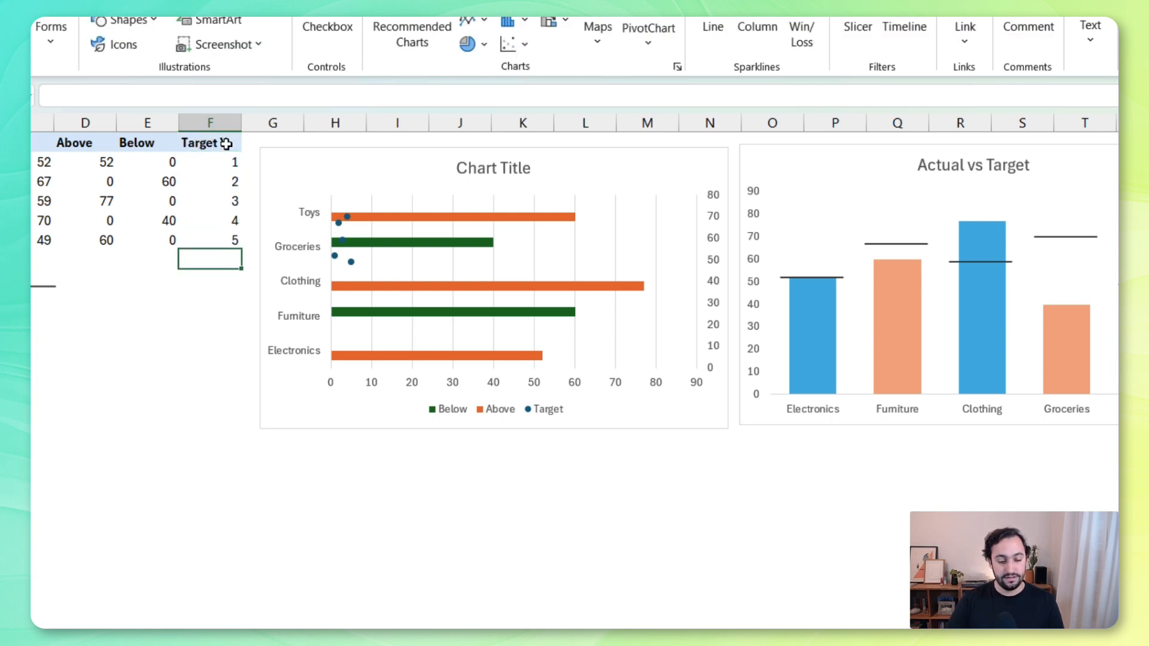
Edit the Target series' data source and set its X values to the Target column range C2:C6
left_click(350, 264)
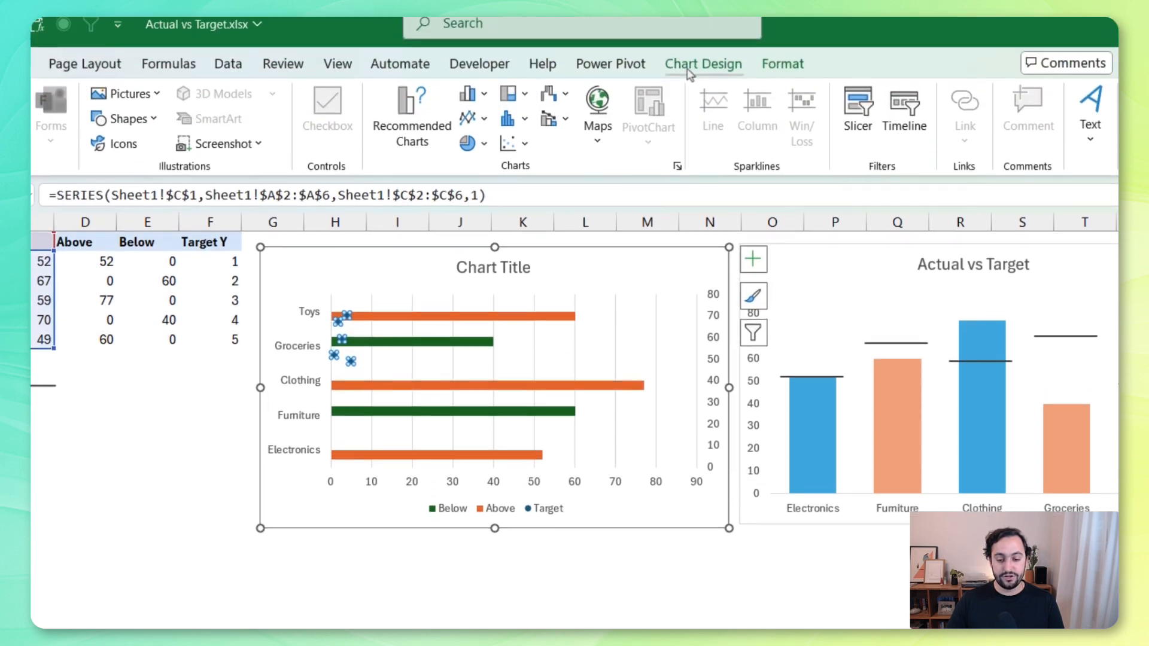
left_click(690, 71)
left_click(842, 116)
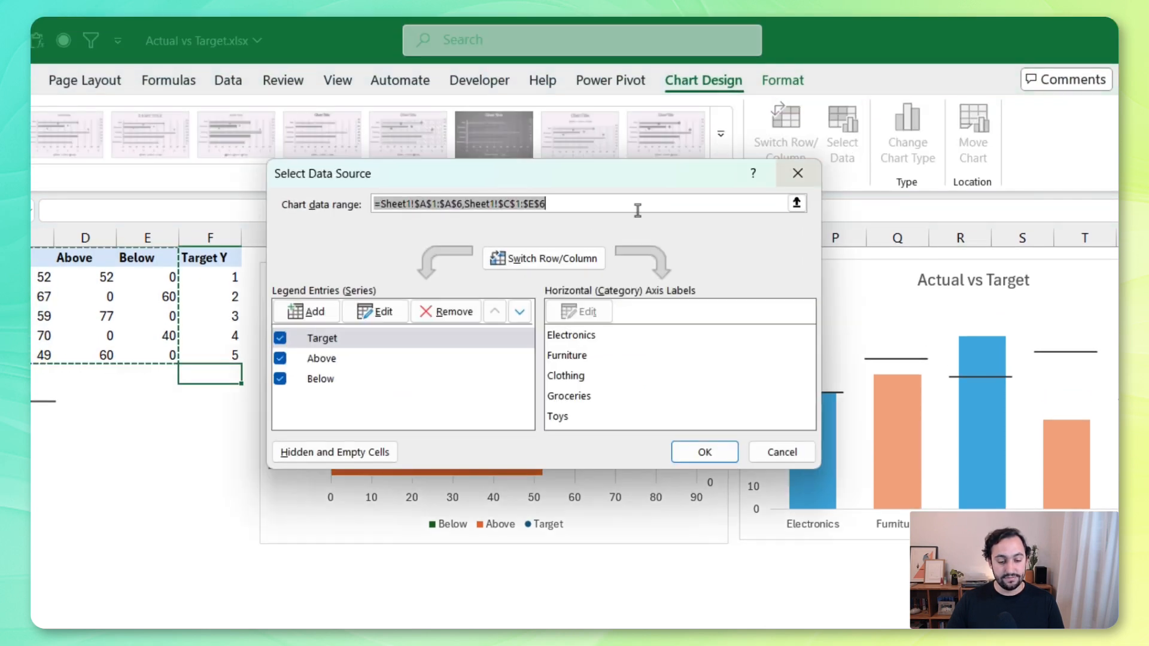
left_click(367, 336)
left_click(377, 311)
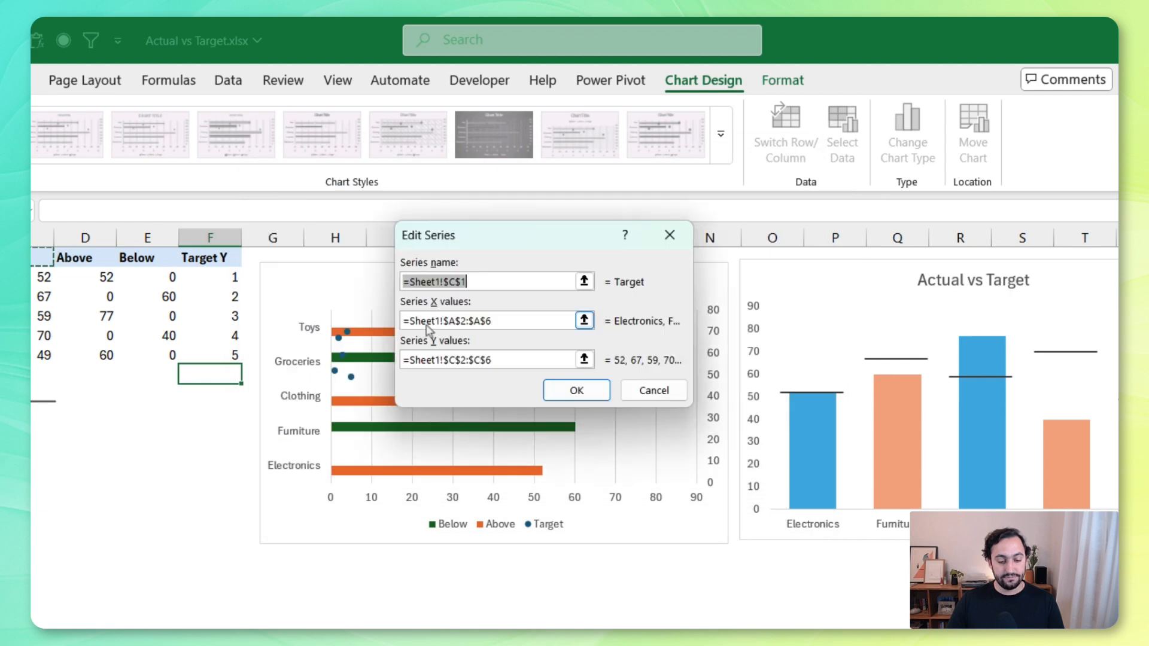
left_click(584, 320)
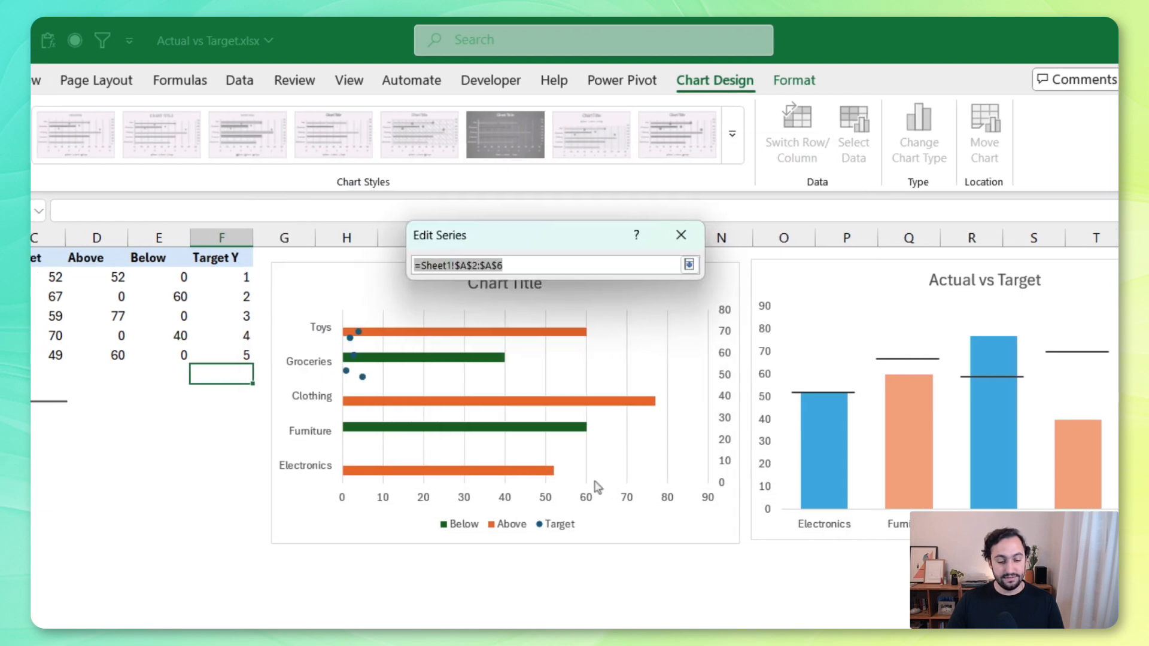
left_click_drag(245, 277, 244, 359)
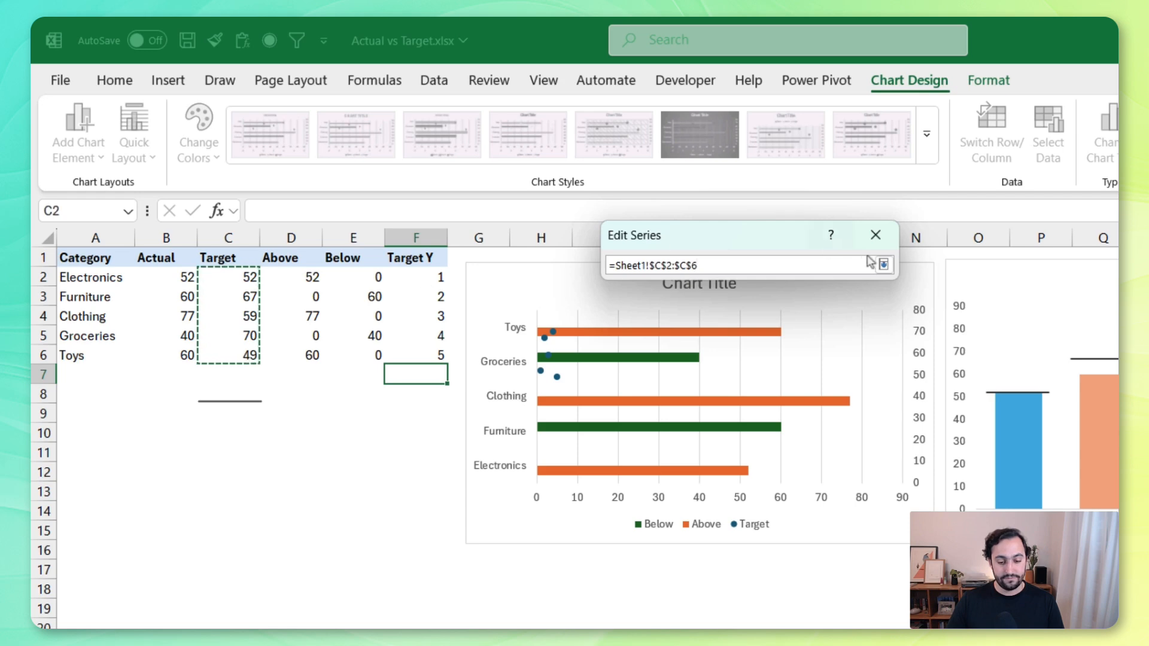
left_click(883, 265)
Set the Target series' Y values to the Target Y range F2:F6 and apply the data source changes
left_click(789, 359)
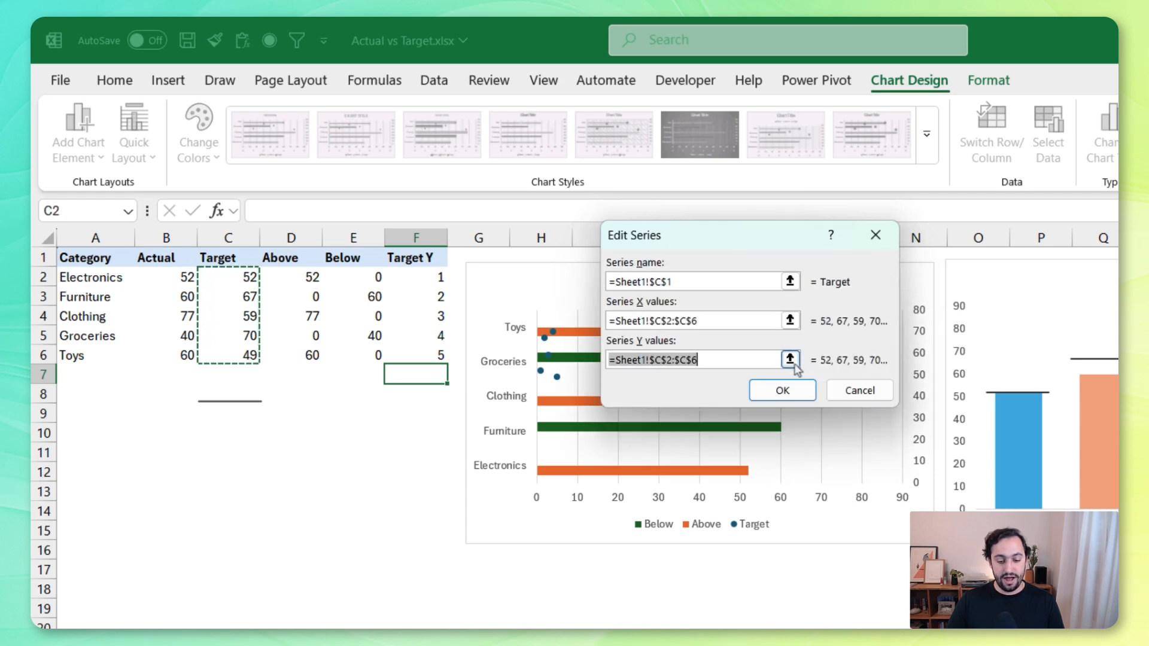
left_click_drag(435, 276, 428, 353)
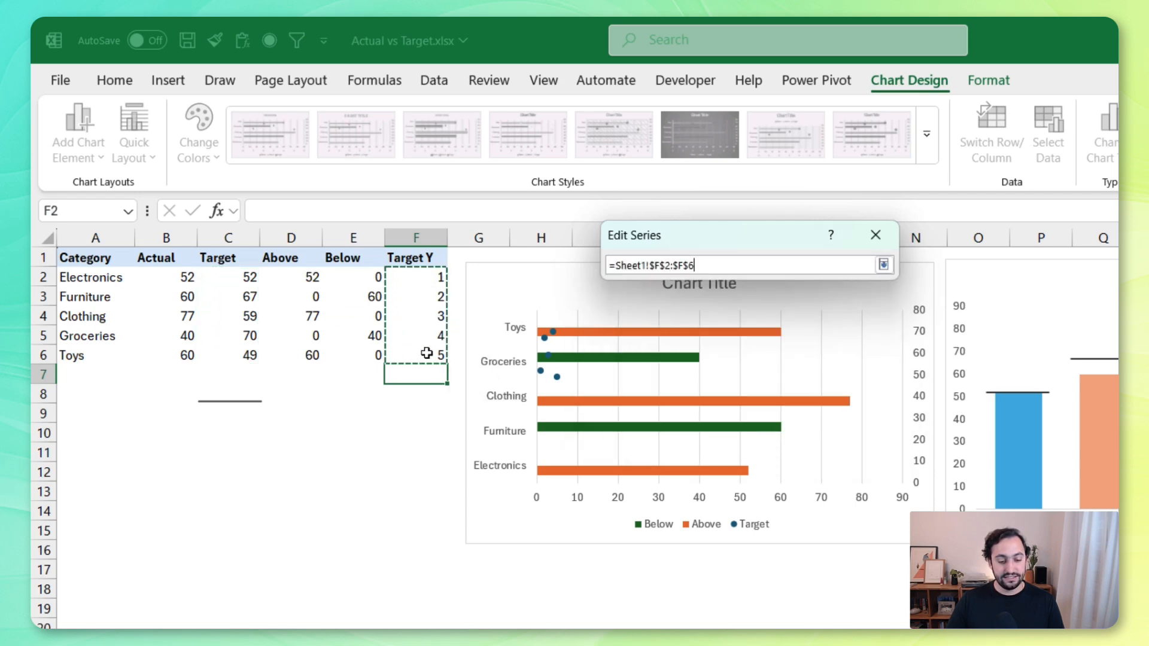
left_click(883, 265)
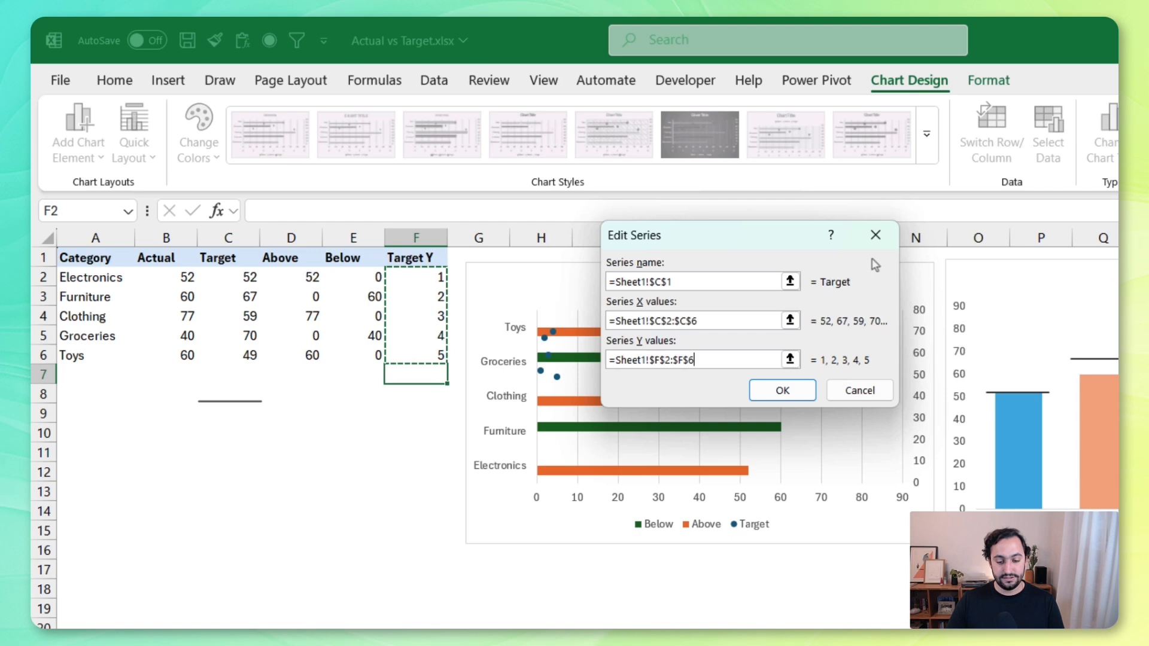
left_click(782, 390)
left_click(897, 449)
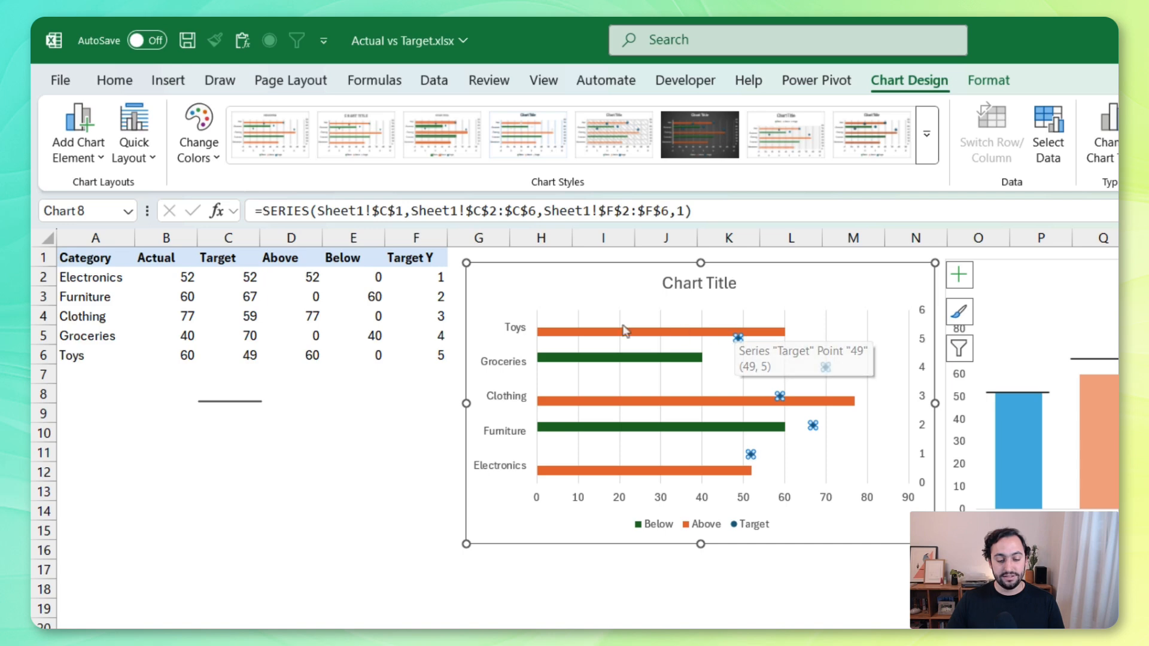
Format the Above series bars with 100% series overlap and 80% gap width
right_click(589, 334)
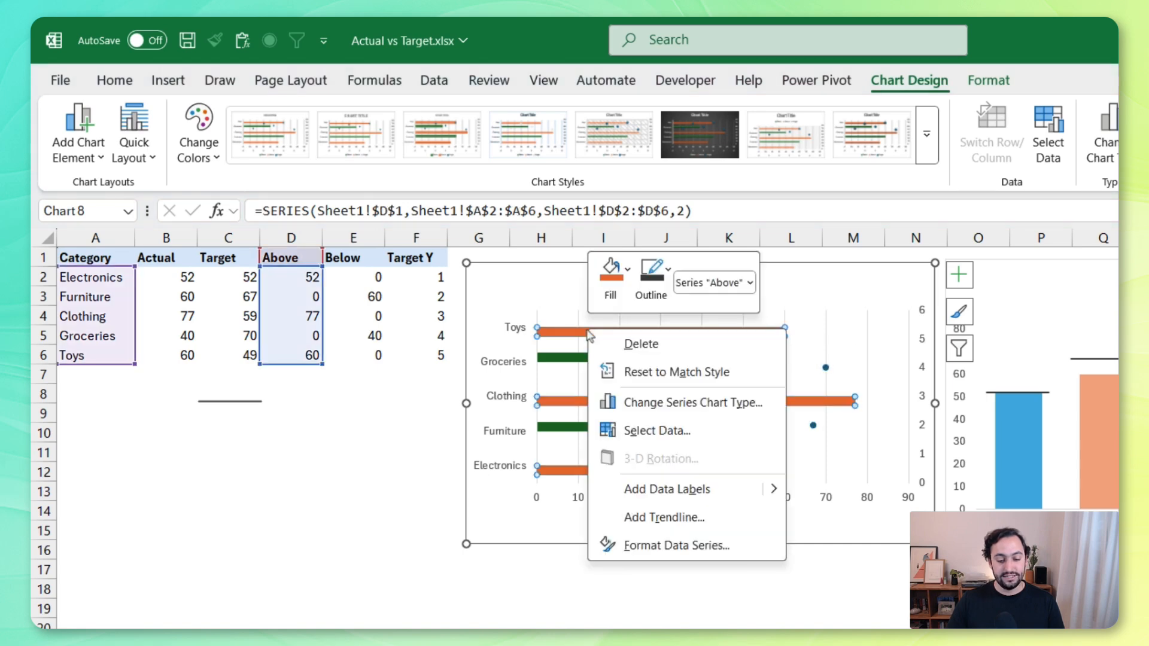
left_click(718, 546)
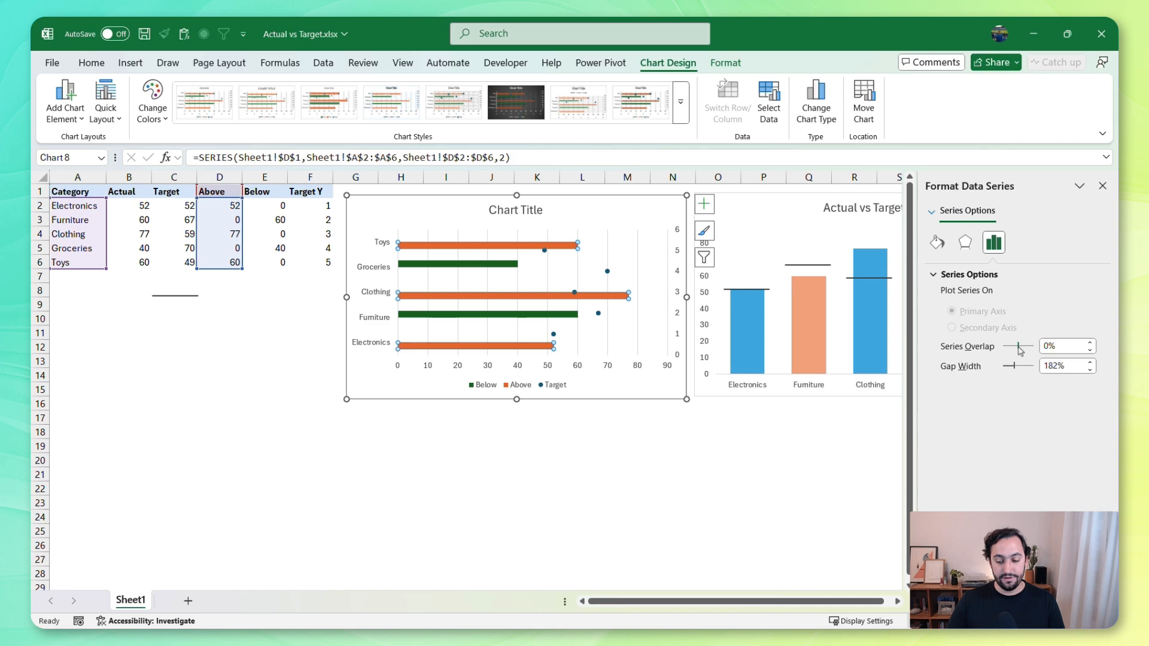
left_click_drag(1020, 350, 1034, 347)
left_click(1068, 368)
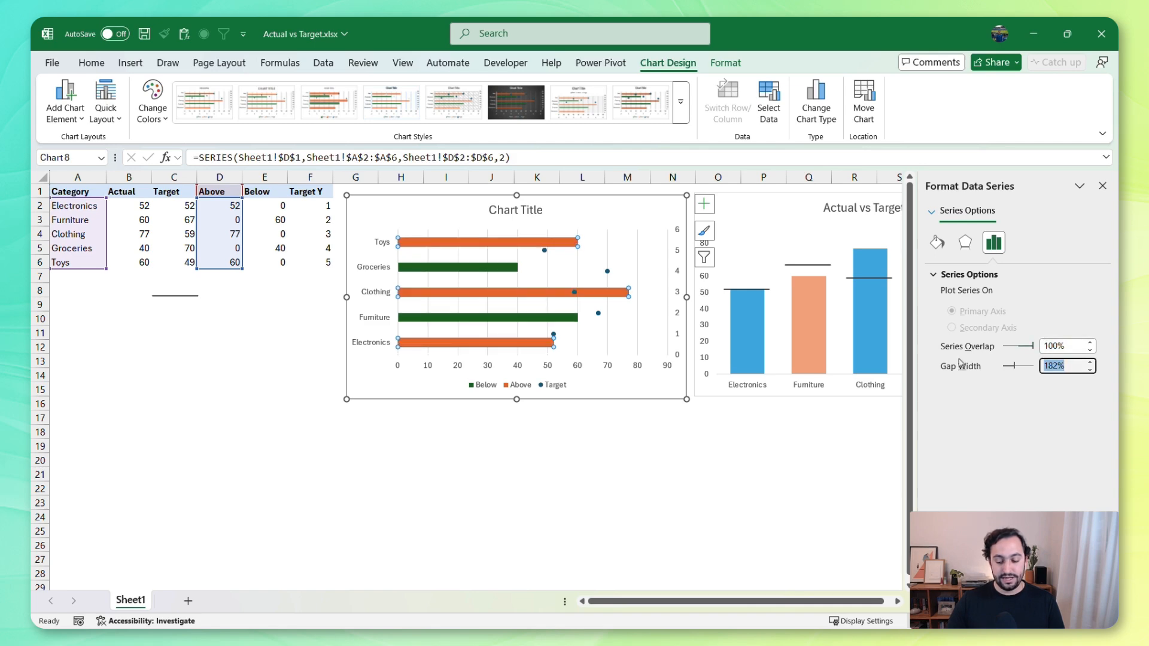
type("80")
key("Tab")
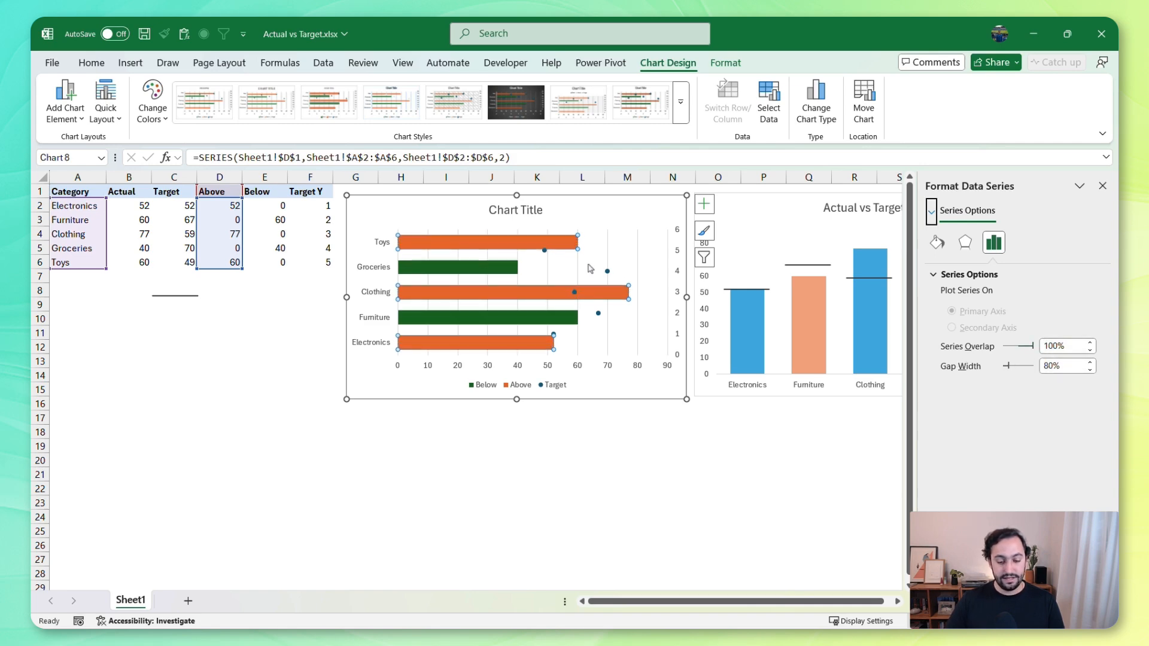
Set the Above series bars' fill colour to the light blue used in the column charts
left_click(940, 243)
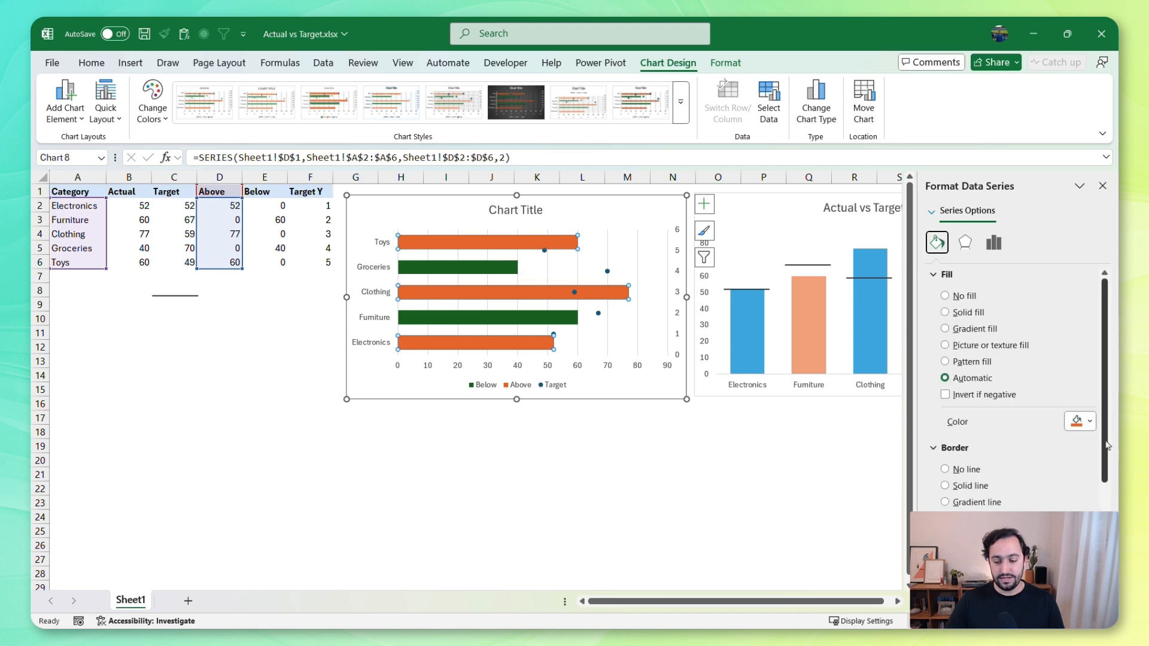
left_click(1081, 421)
left_click(1013, 291)
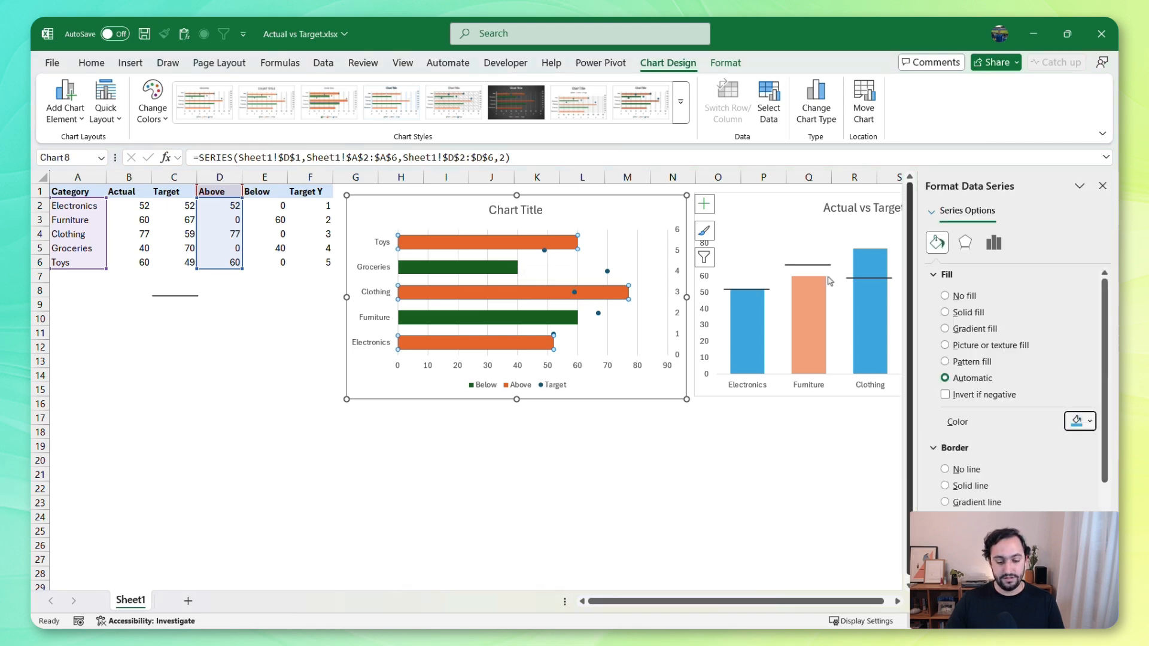
Set the Below series bars' fill colour to the light orange used in the column charts
left_click(503, 267)
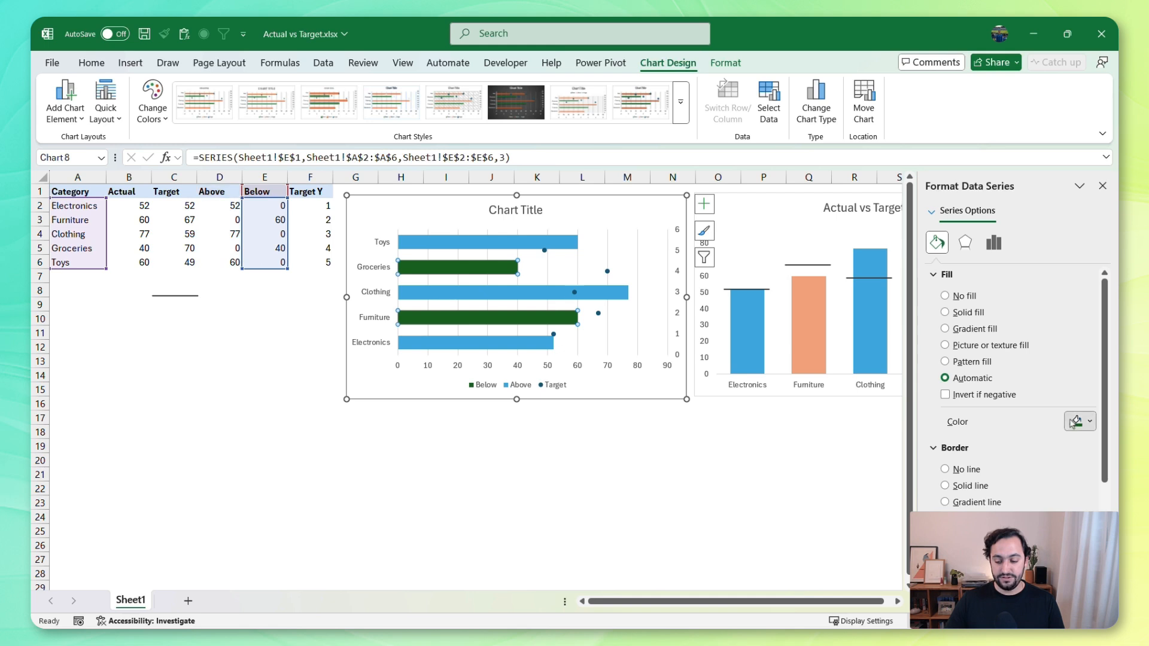
left_click(1076, 421)
left_click(1025, 296)
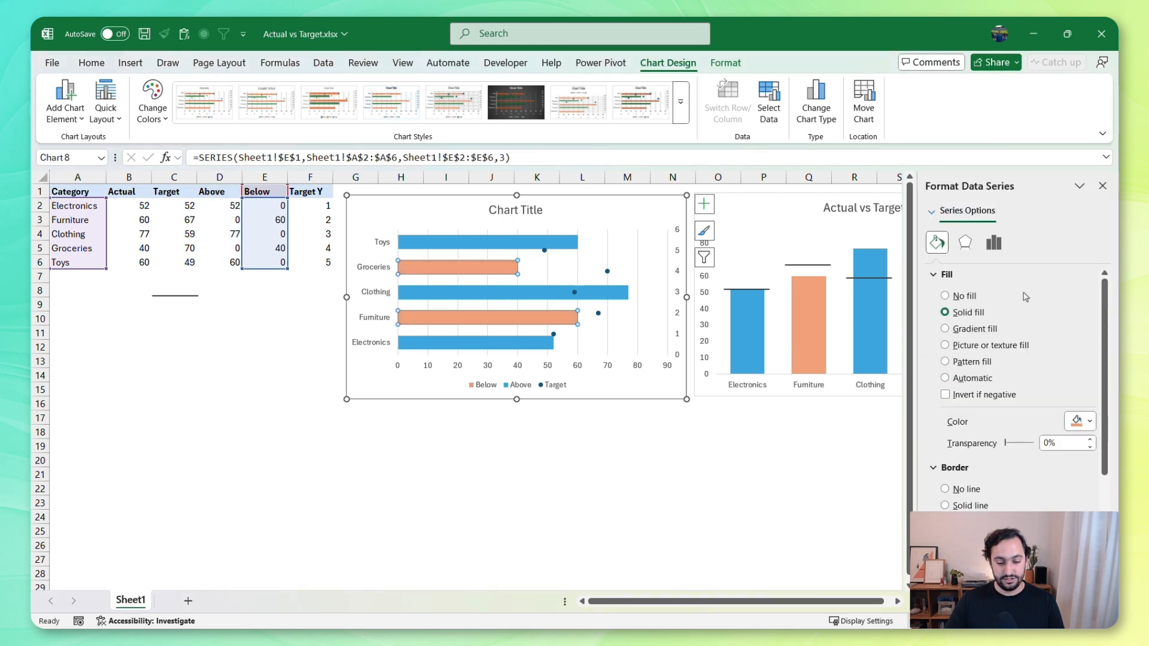
left_click(1101, 185)
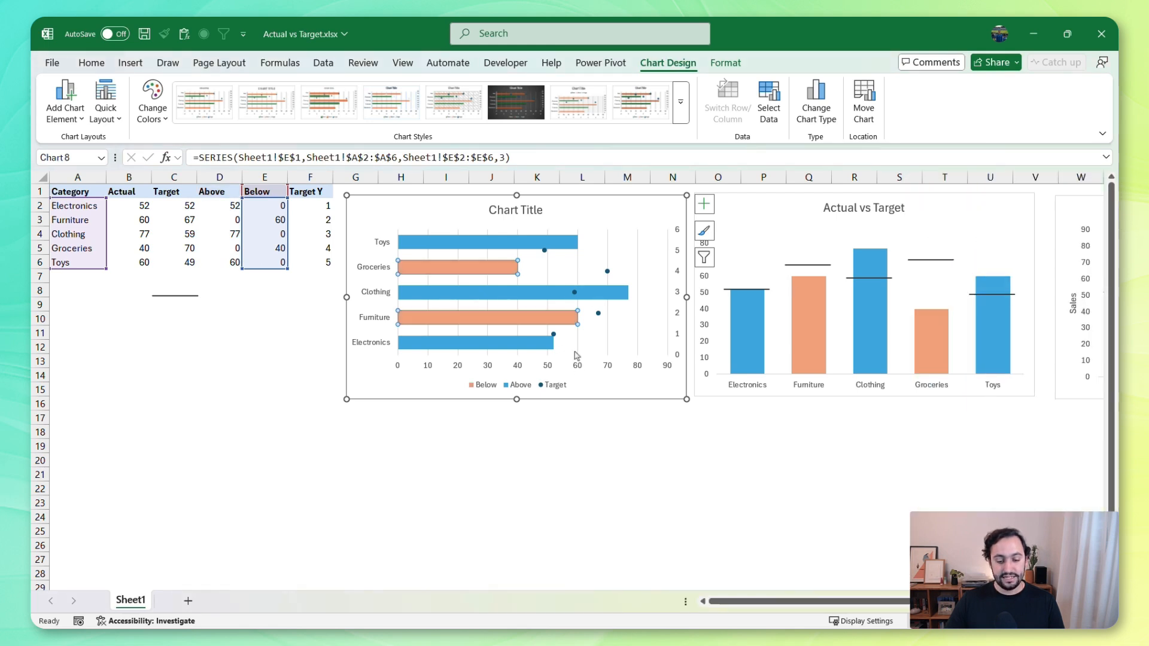
Format the secondary vertical axis used by the Target series with a minimum bound of 0.5
left_click(553, 334)
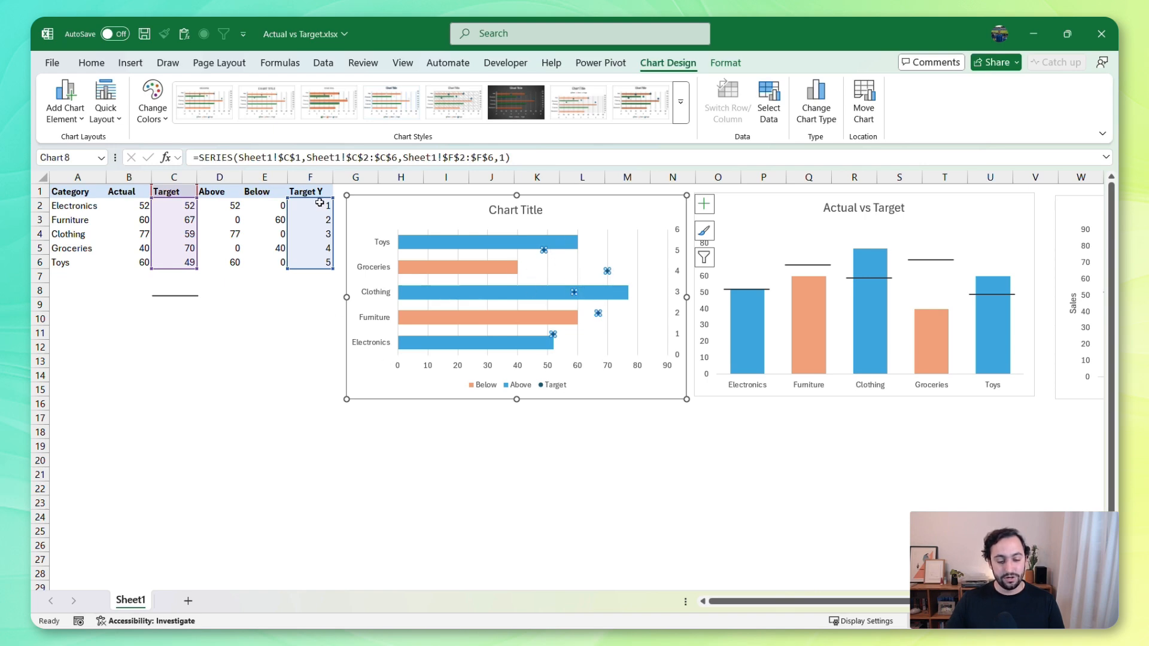
left_click(679, 356)
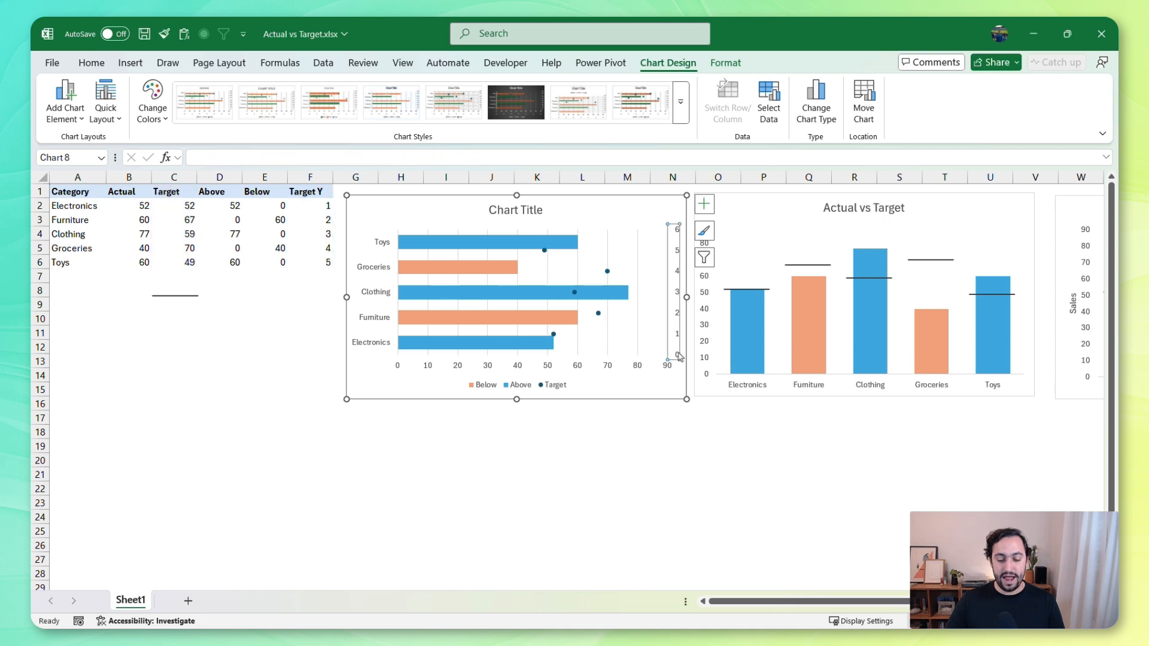
right_click(678, 353)
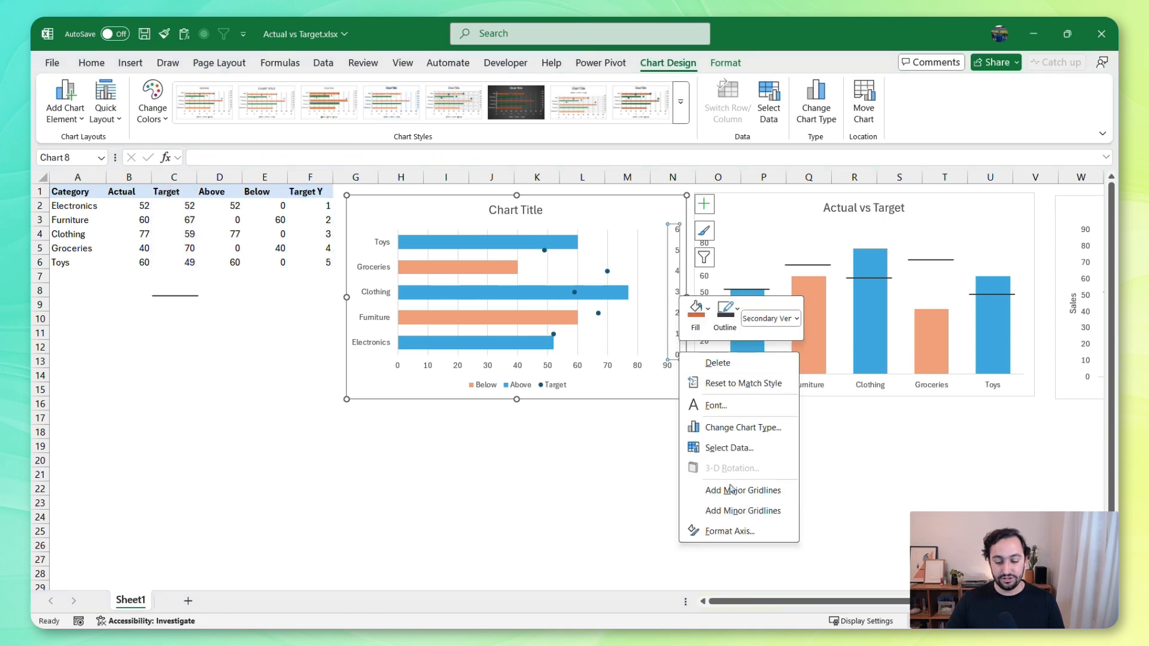
key("Escape")
double_click(682, 359)
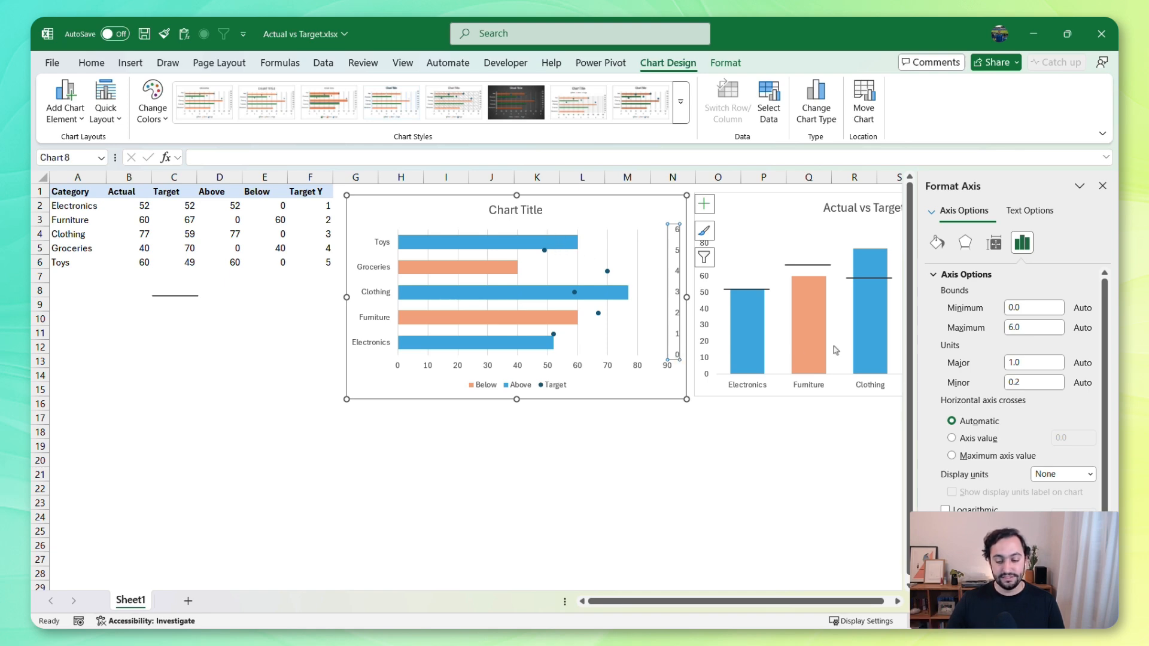
left_click(1014, 306)
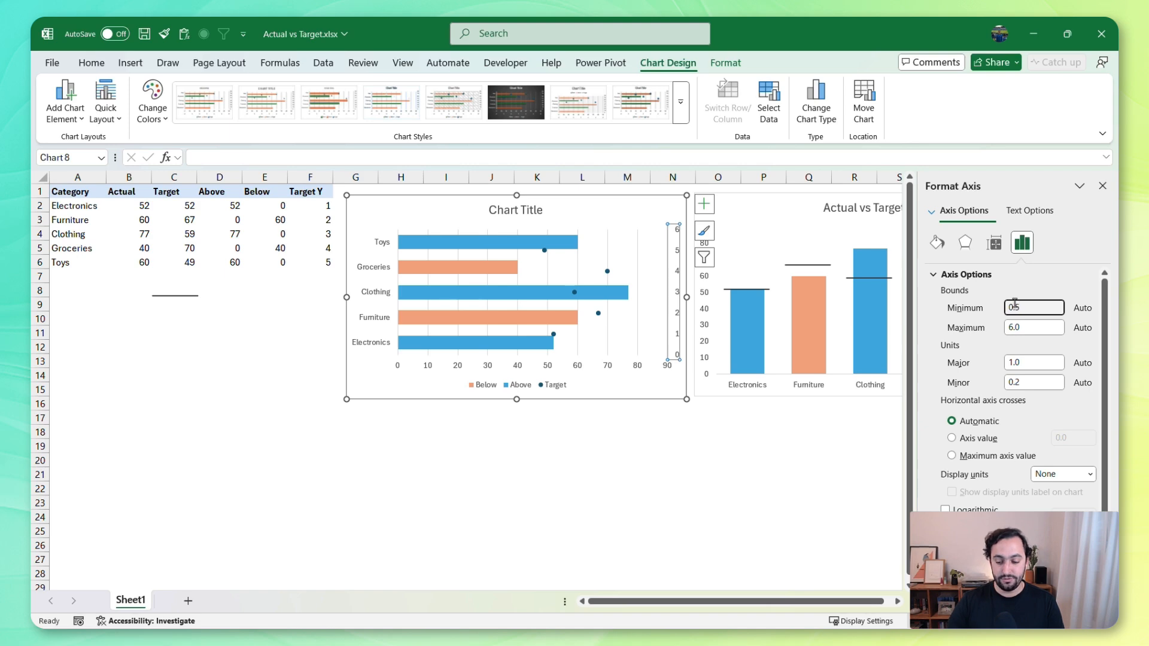
key("Tab")
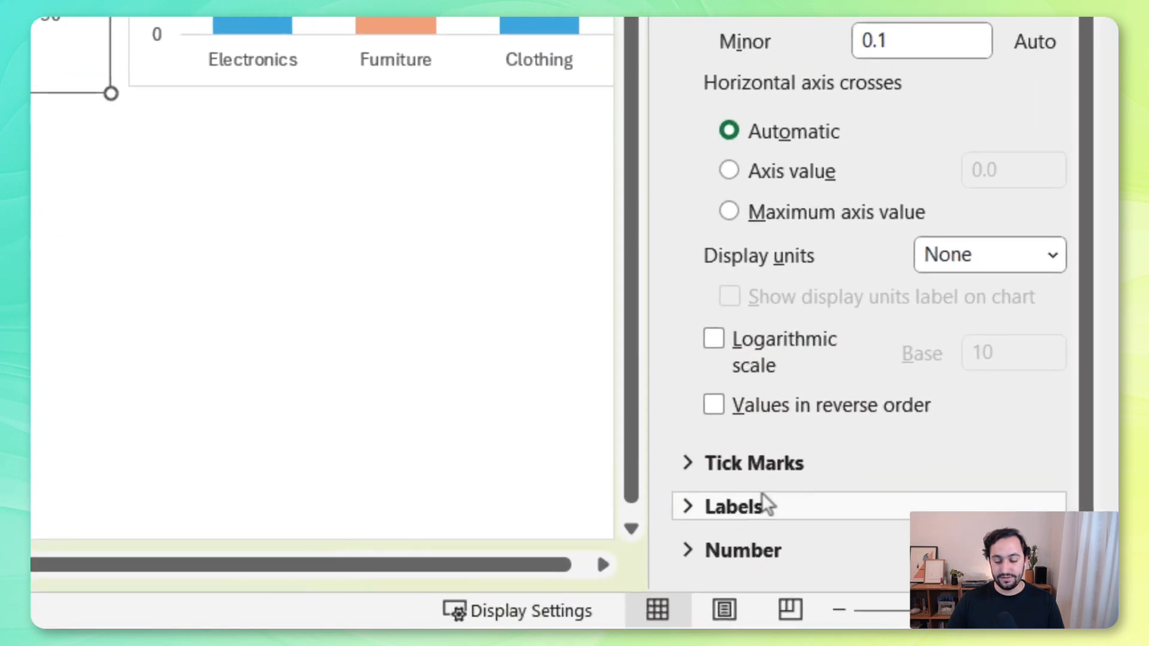
Hide the secondary vertical axis labels by setting their label position to None
left_click(968, 577)
left_click(987, 492)
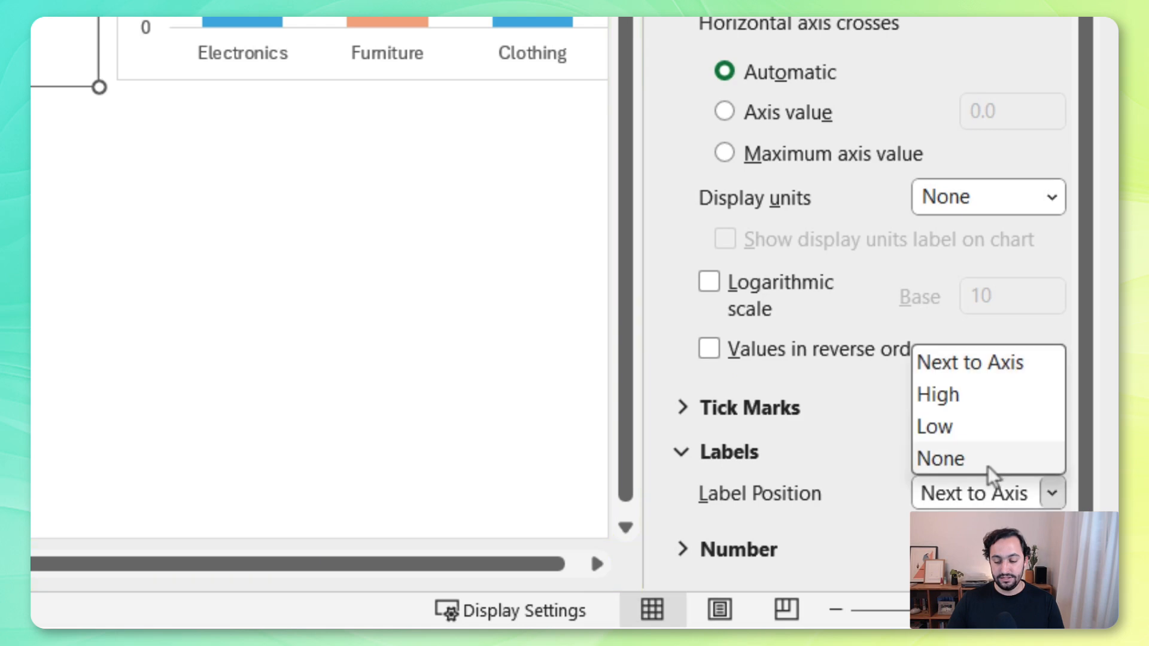
left_click(988, 466)
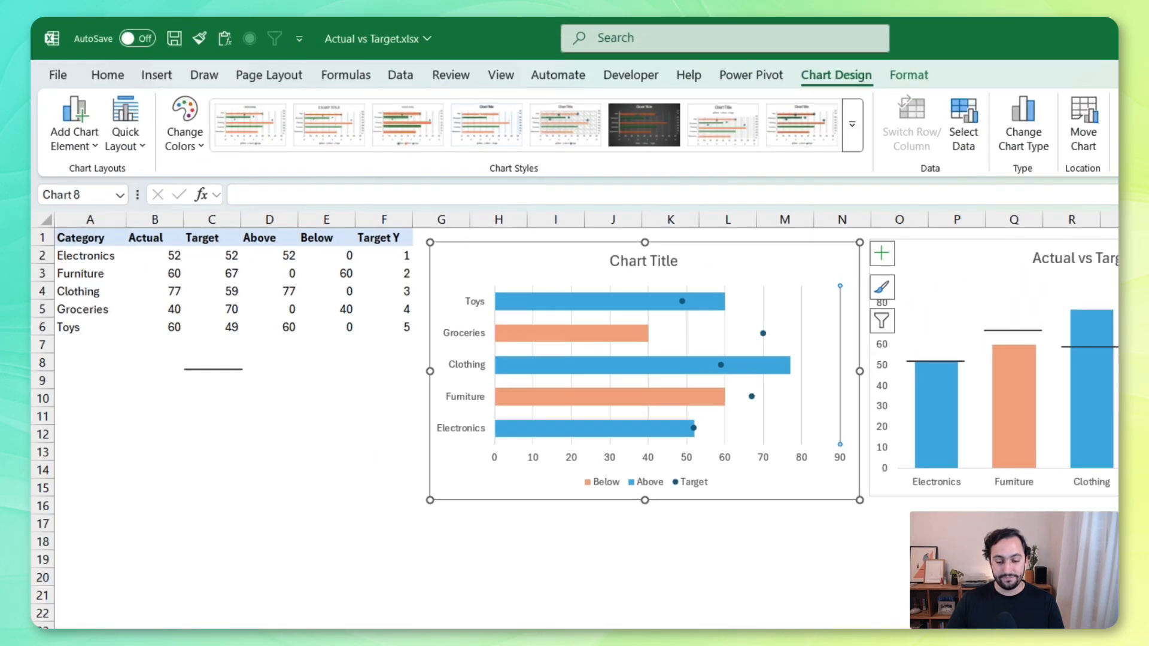
left_click(614, 554)
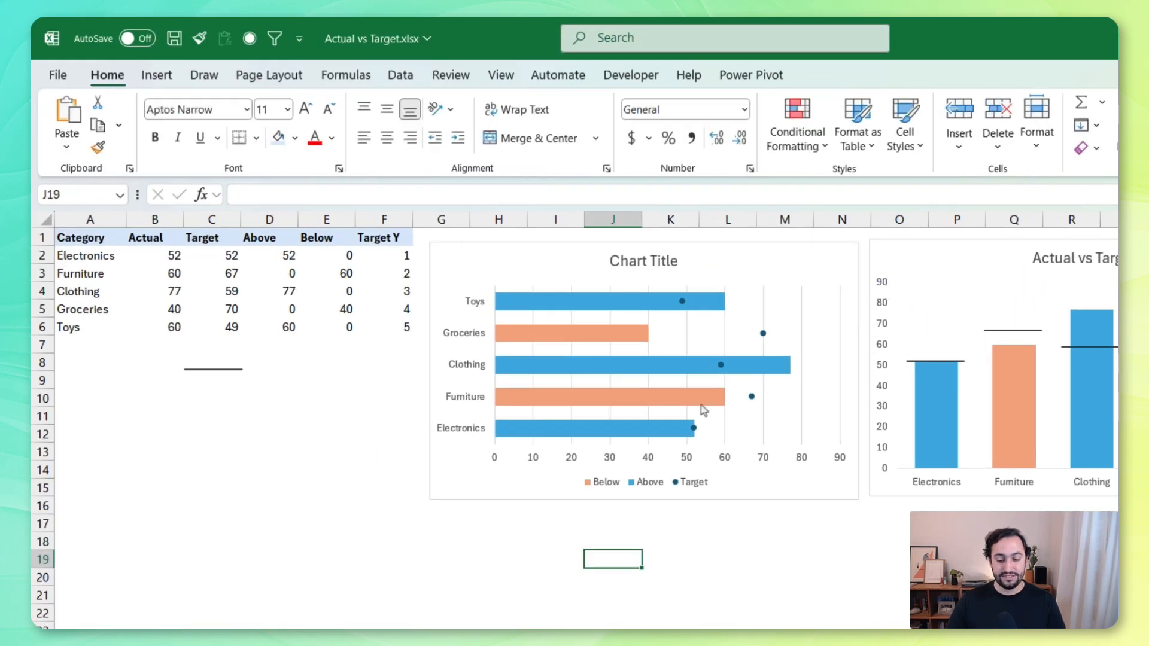
Draw a short vertical line slightly taller than a chart bar, place it below the data table and give it a dark grey outline
left_click(231, 369)
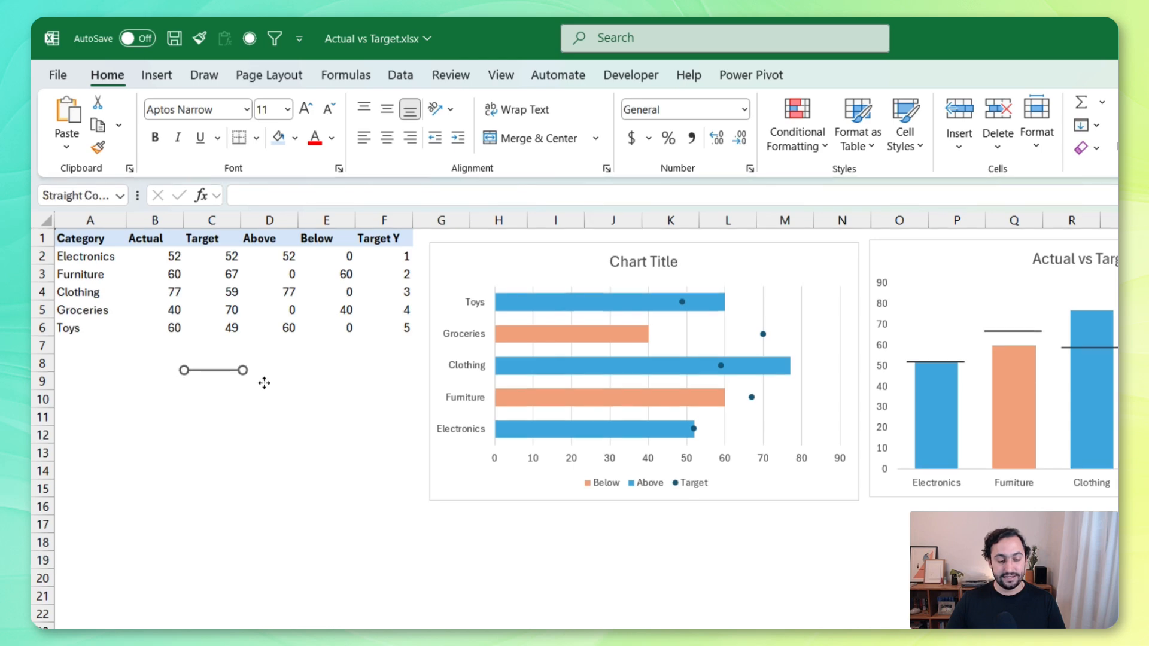
left_click(159, 79)
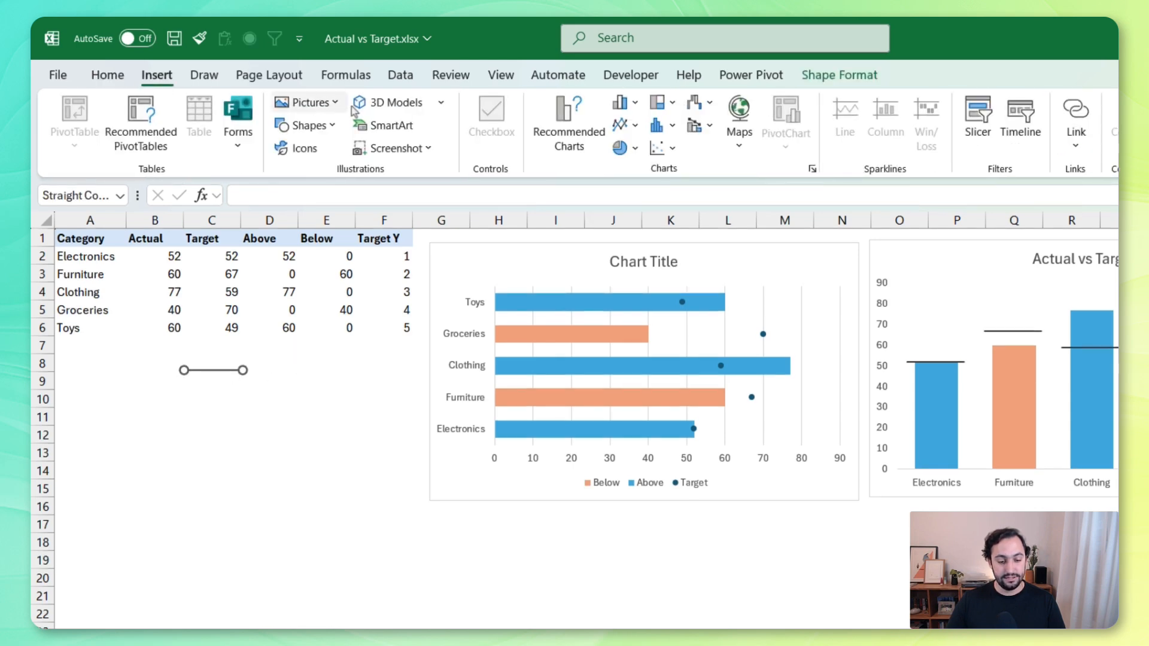
left_click(307, 125)
left_click(321, 185)
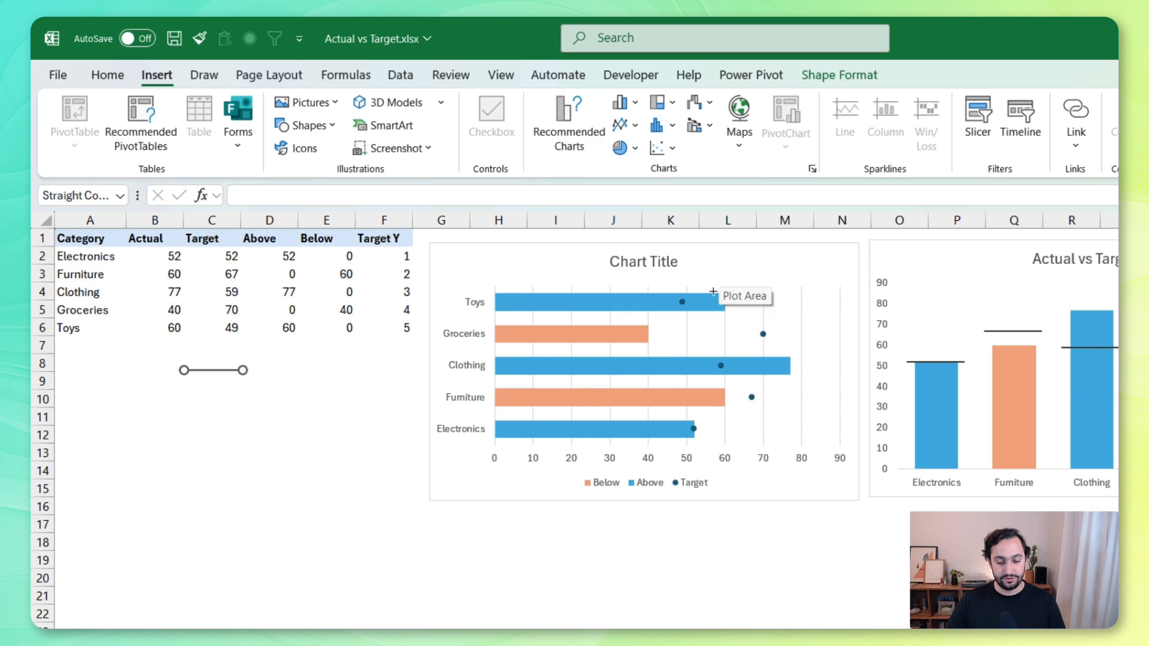
mouse_move(712, 285)
left_mouse_down()
mouse_move(726, 314)
mouse_move(295, 402)
left_mouse_up()
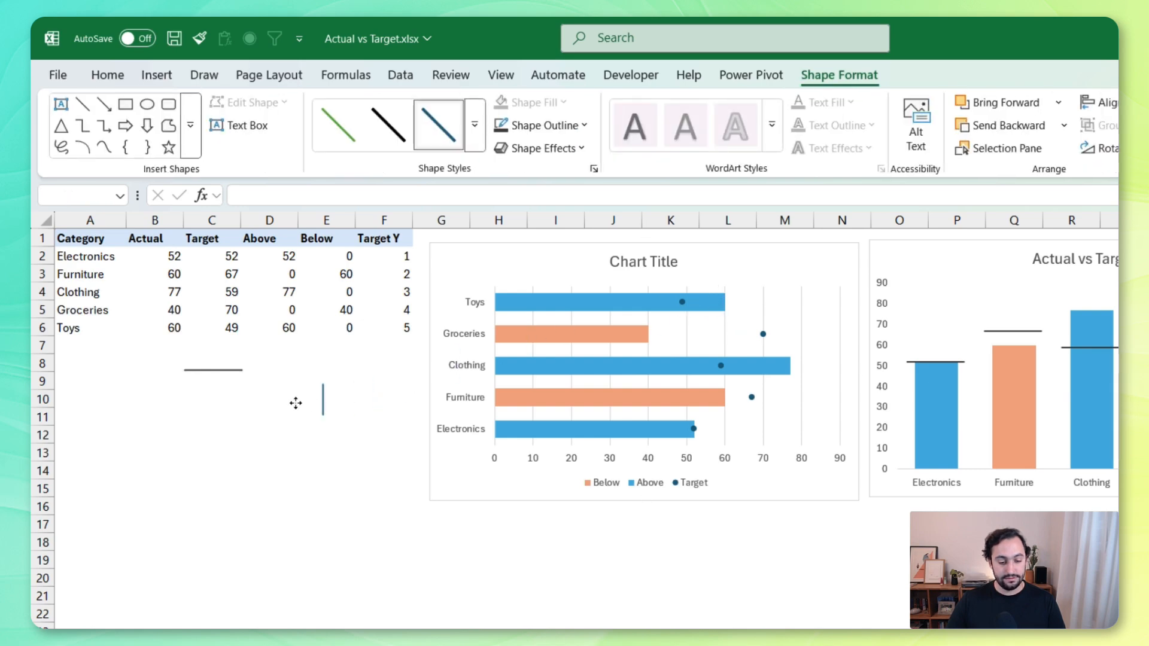
left_click(541, 125)
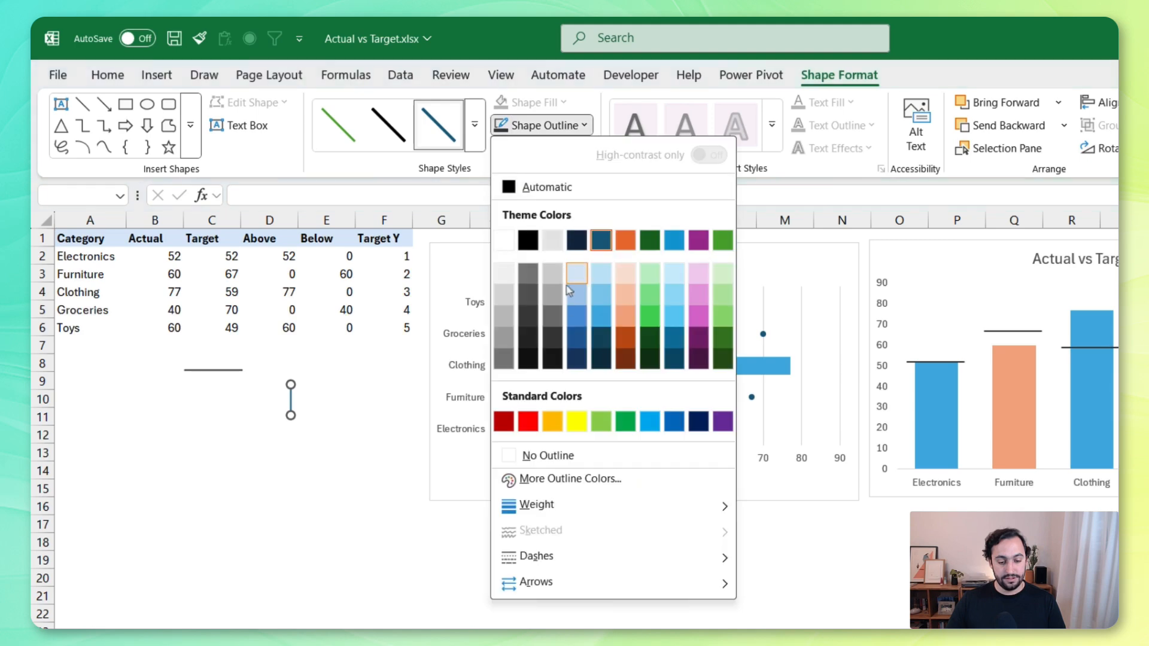
left_click(534, 326)
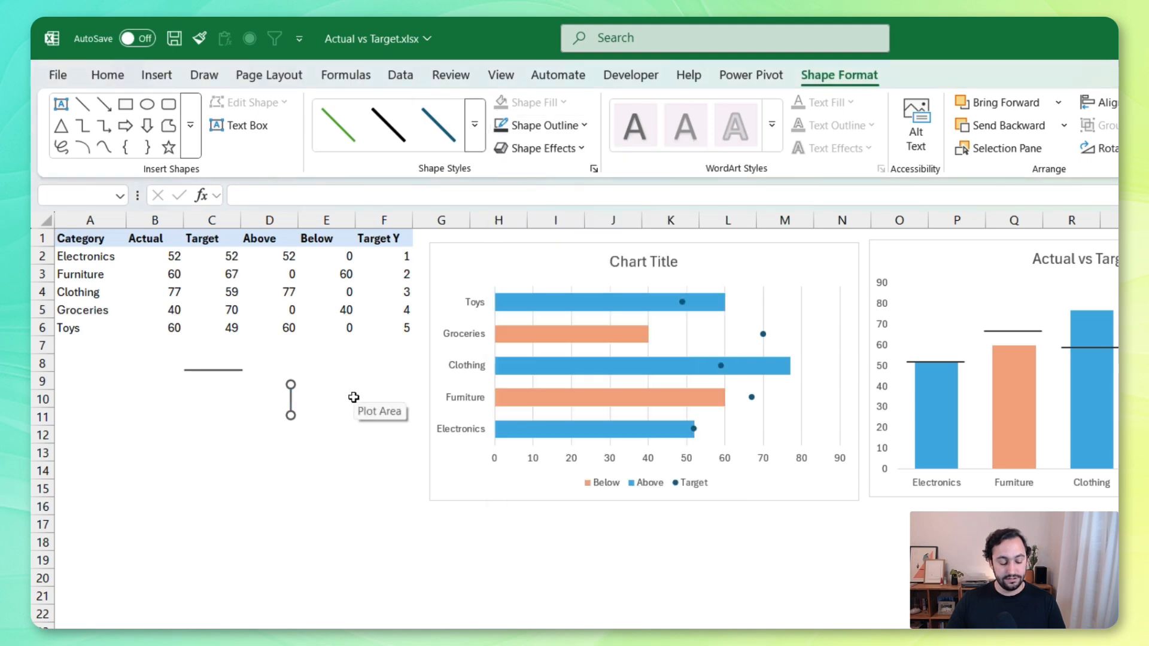
Copy the vertical line and paste it onto the Target series so that it replaces the dot markers
key("ctrl+c")
left_click(682, 303)
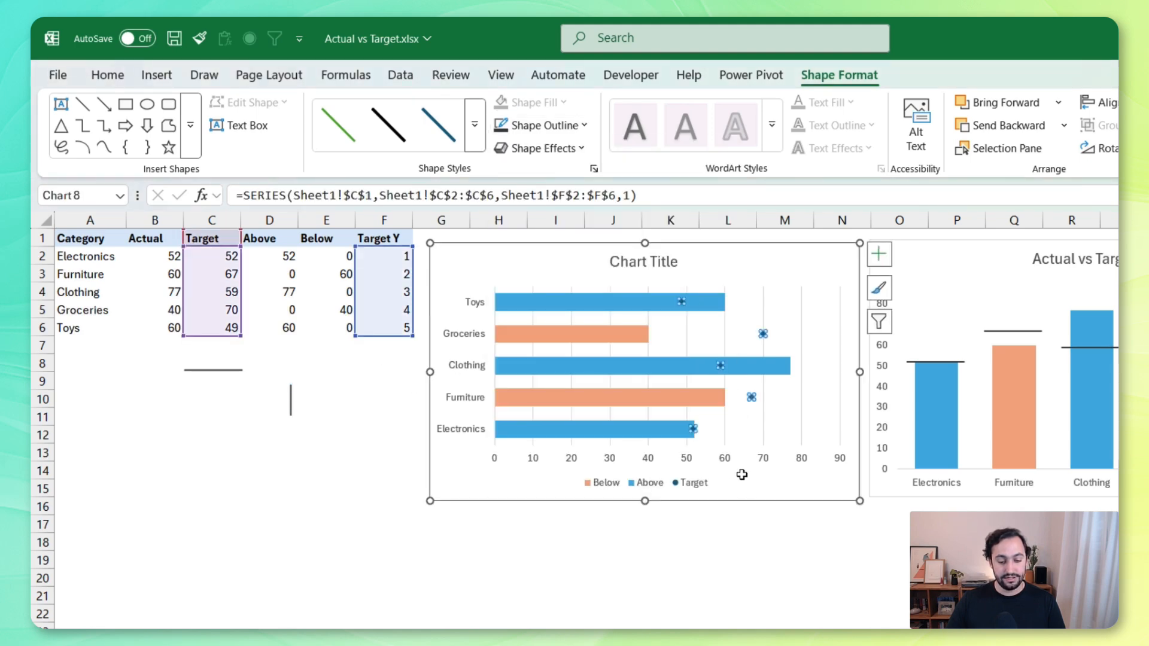
key("ctrl+v")
left_click(758, 580)
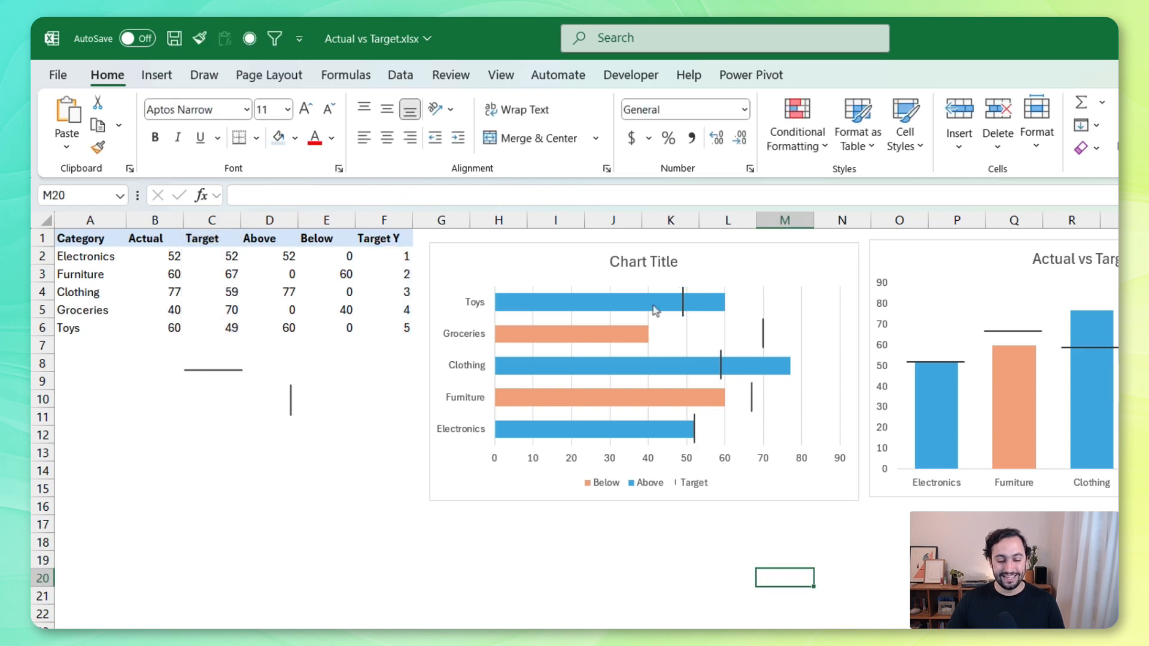
Change the horizontal bar chart's title to "Actual vs Target"
left_click(616, 262)
left_click_drag(617, 262, 727, 276)
type("Act")
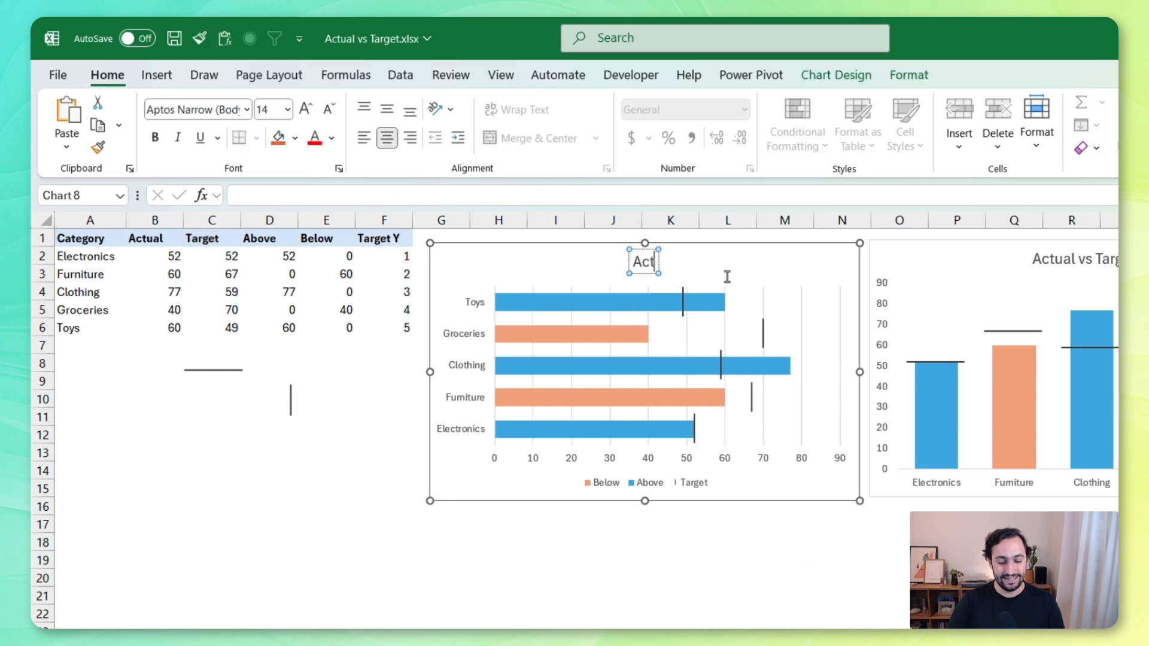
type("ual vs Target")
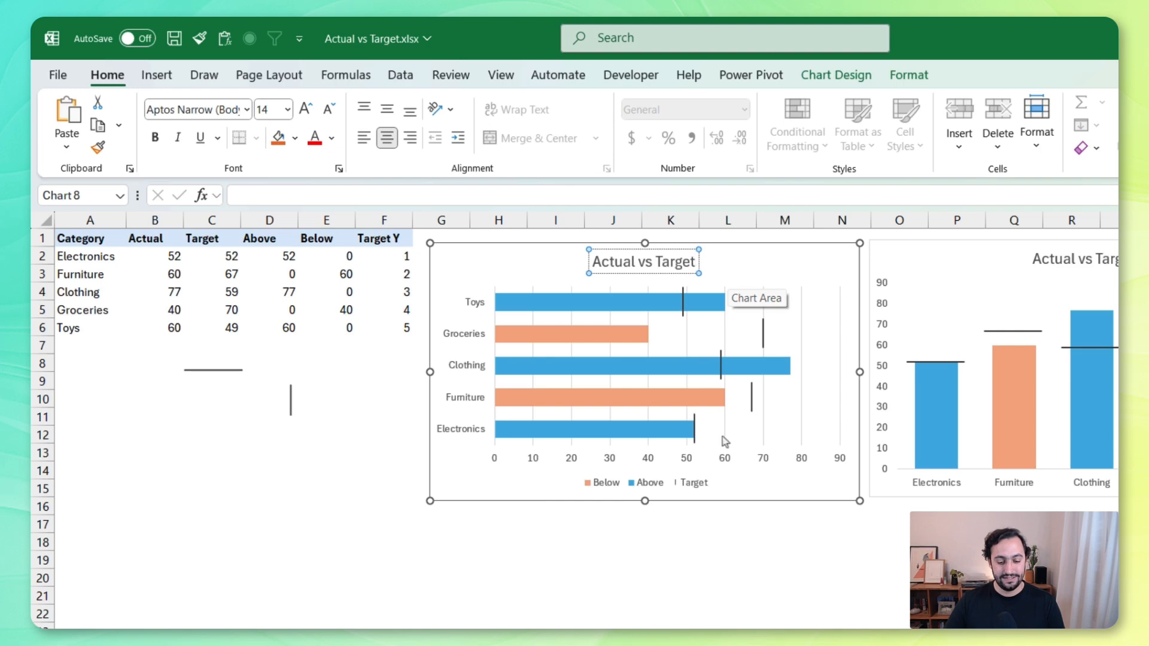
Remove the legend and the gridlines from the horizontal bar chart
left_click(686, 484)
key("Delete")
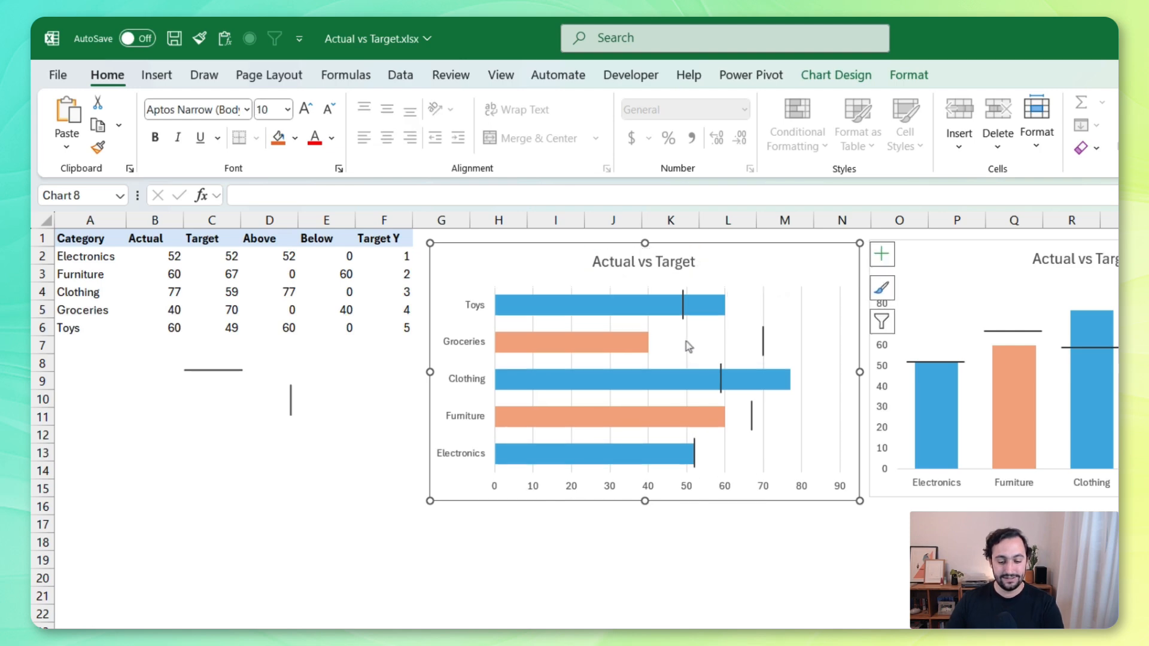
Add a primary vertical axis title to the horizontal bar chart and rename it "Sales"
left_click(881, 253)
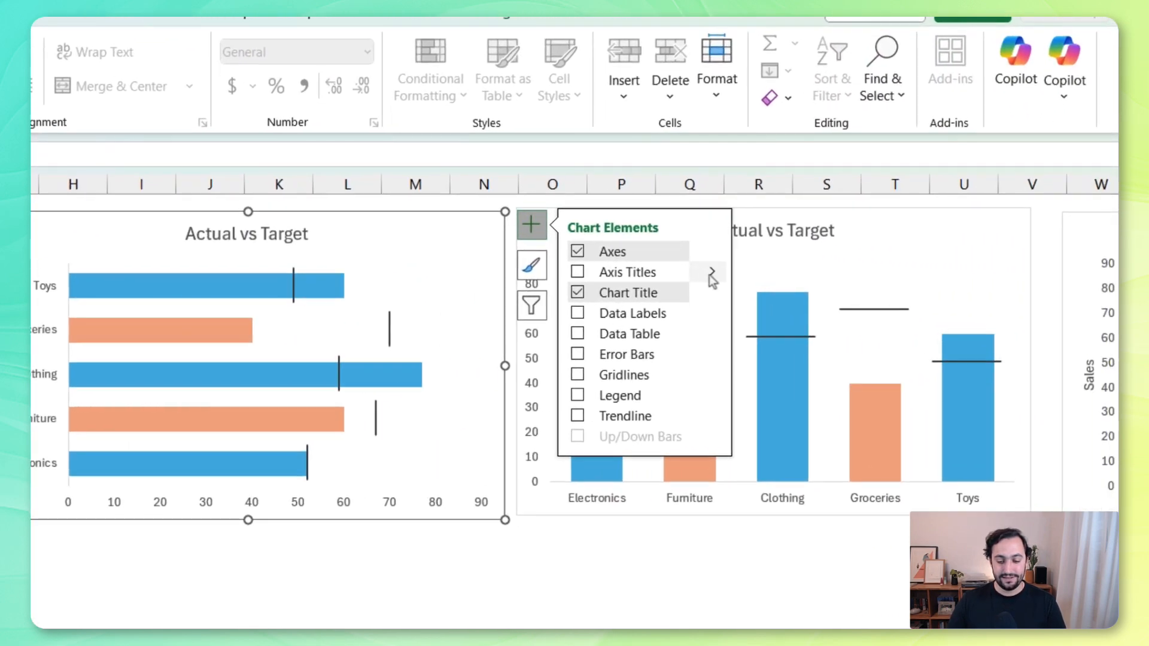
left_click(782, 275)
left_click(817, 299)
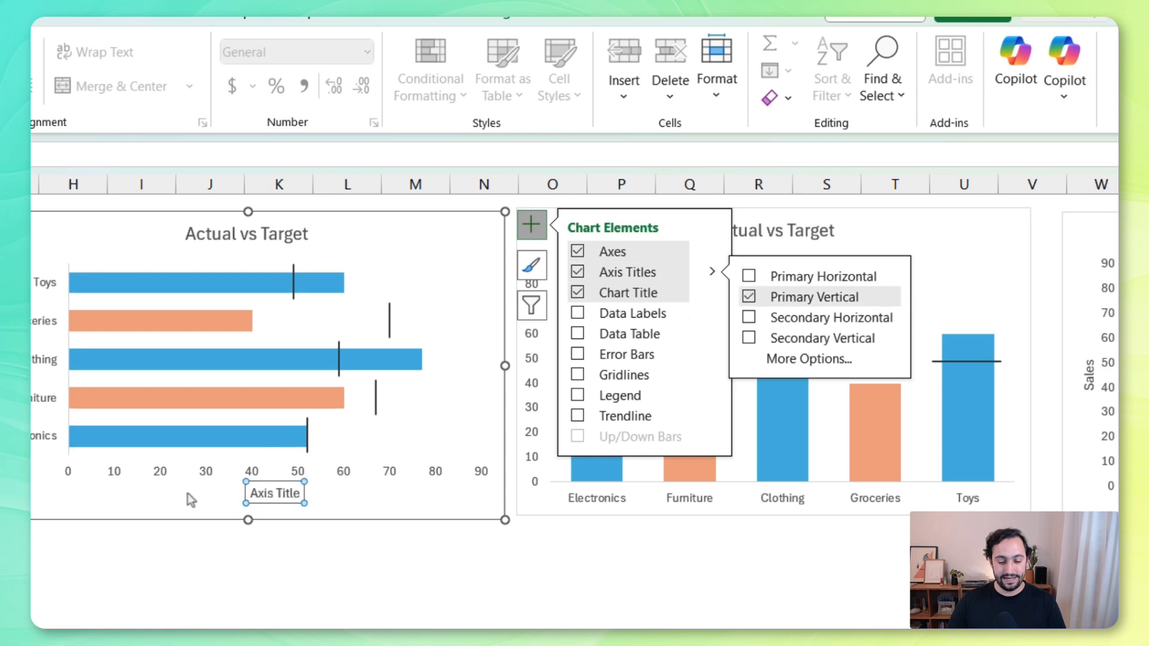
left_click(261, 494)
left_click_drag(258, 493, 324, 494)
type("Sa")
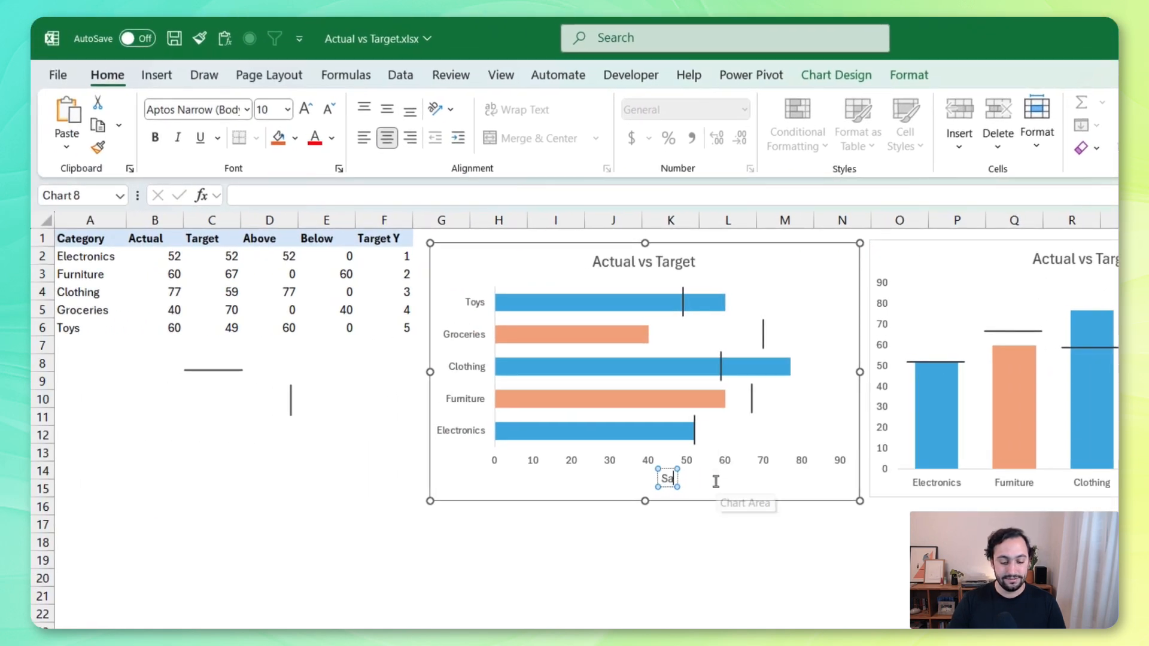
type("les")
left_click(750, 526)
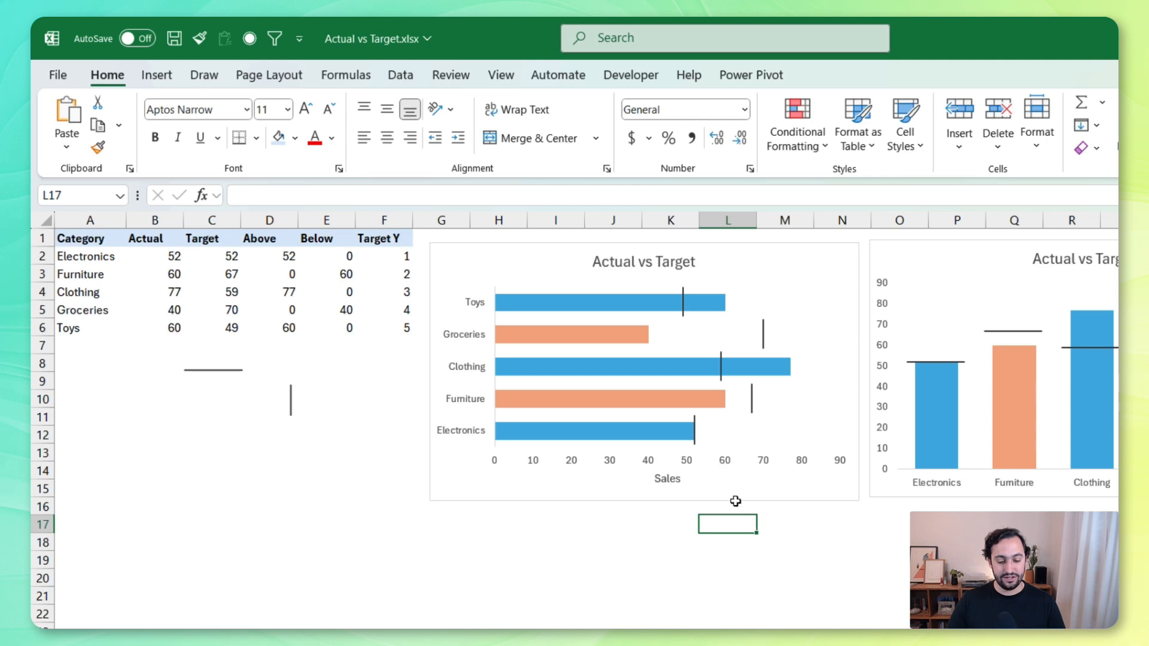
Set the Electronics target in cell C2 to 60
left_click(241, 262)
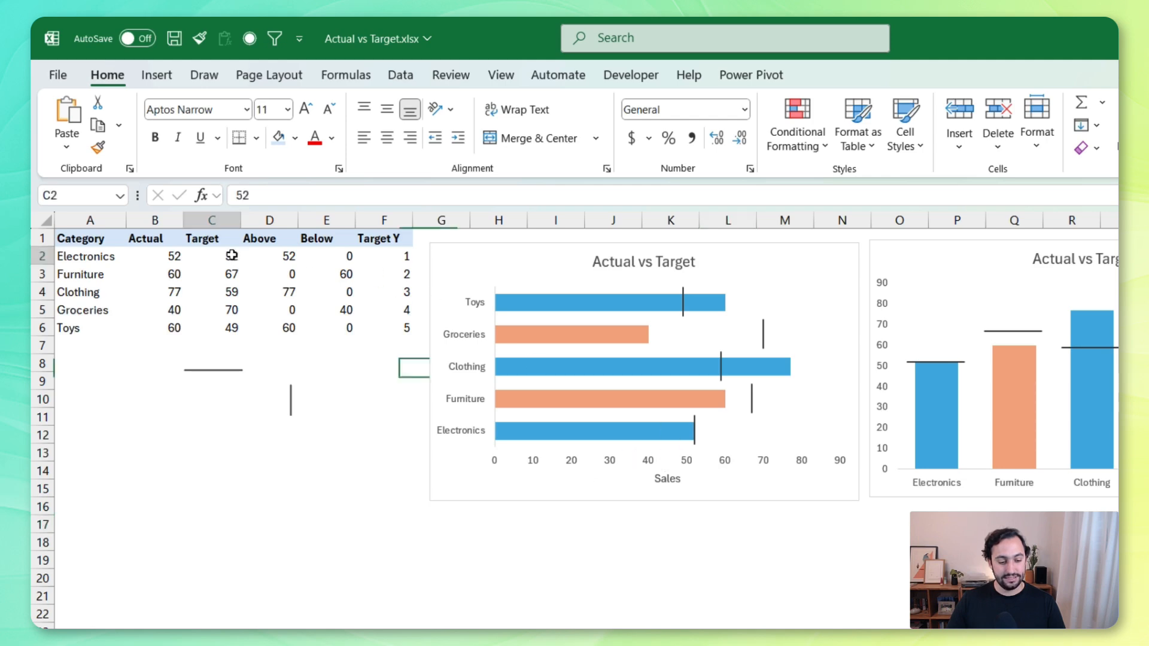
type("60")
key("Return")
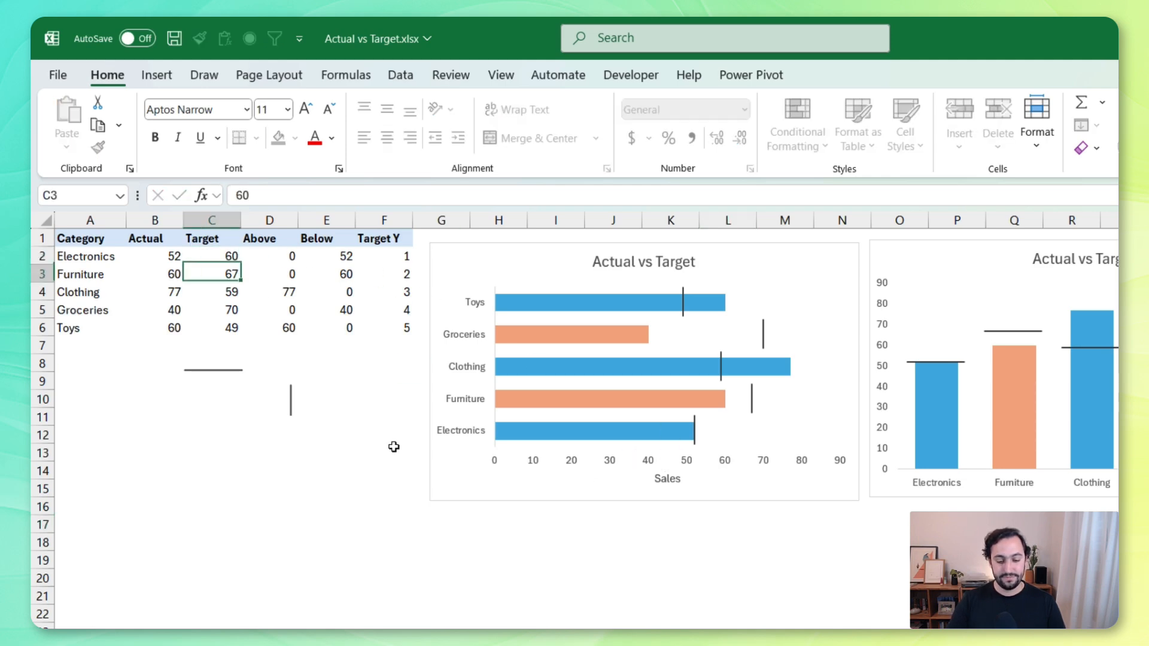